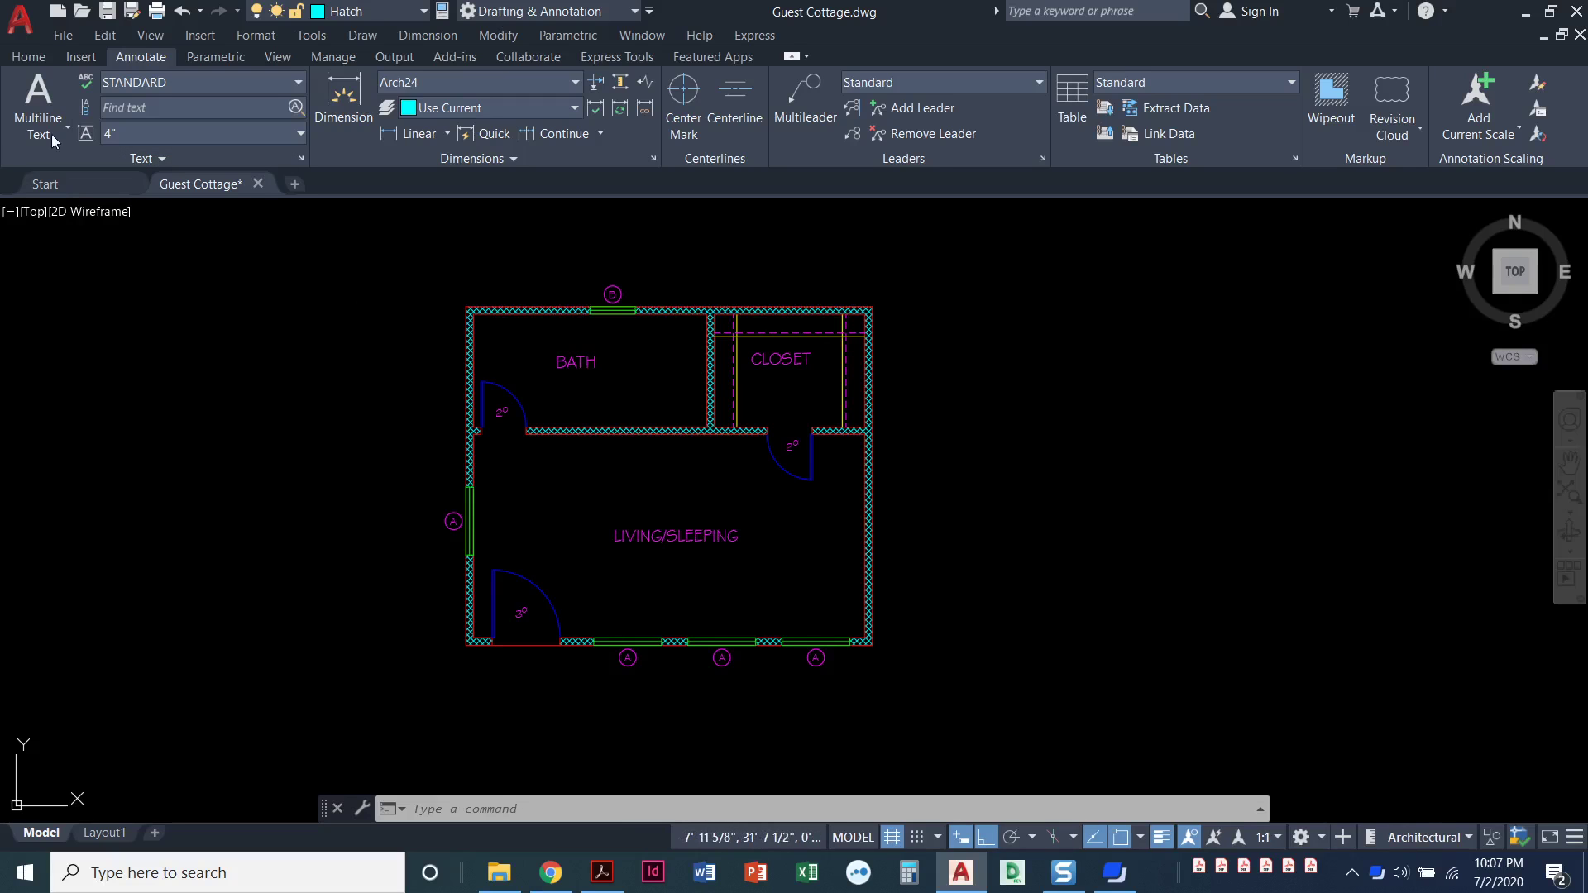
Step: Create a new layer named Dimensions, colour it green and set it as the current layer
{"action": "left_click", "coordinate": [29, 58]}
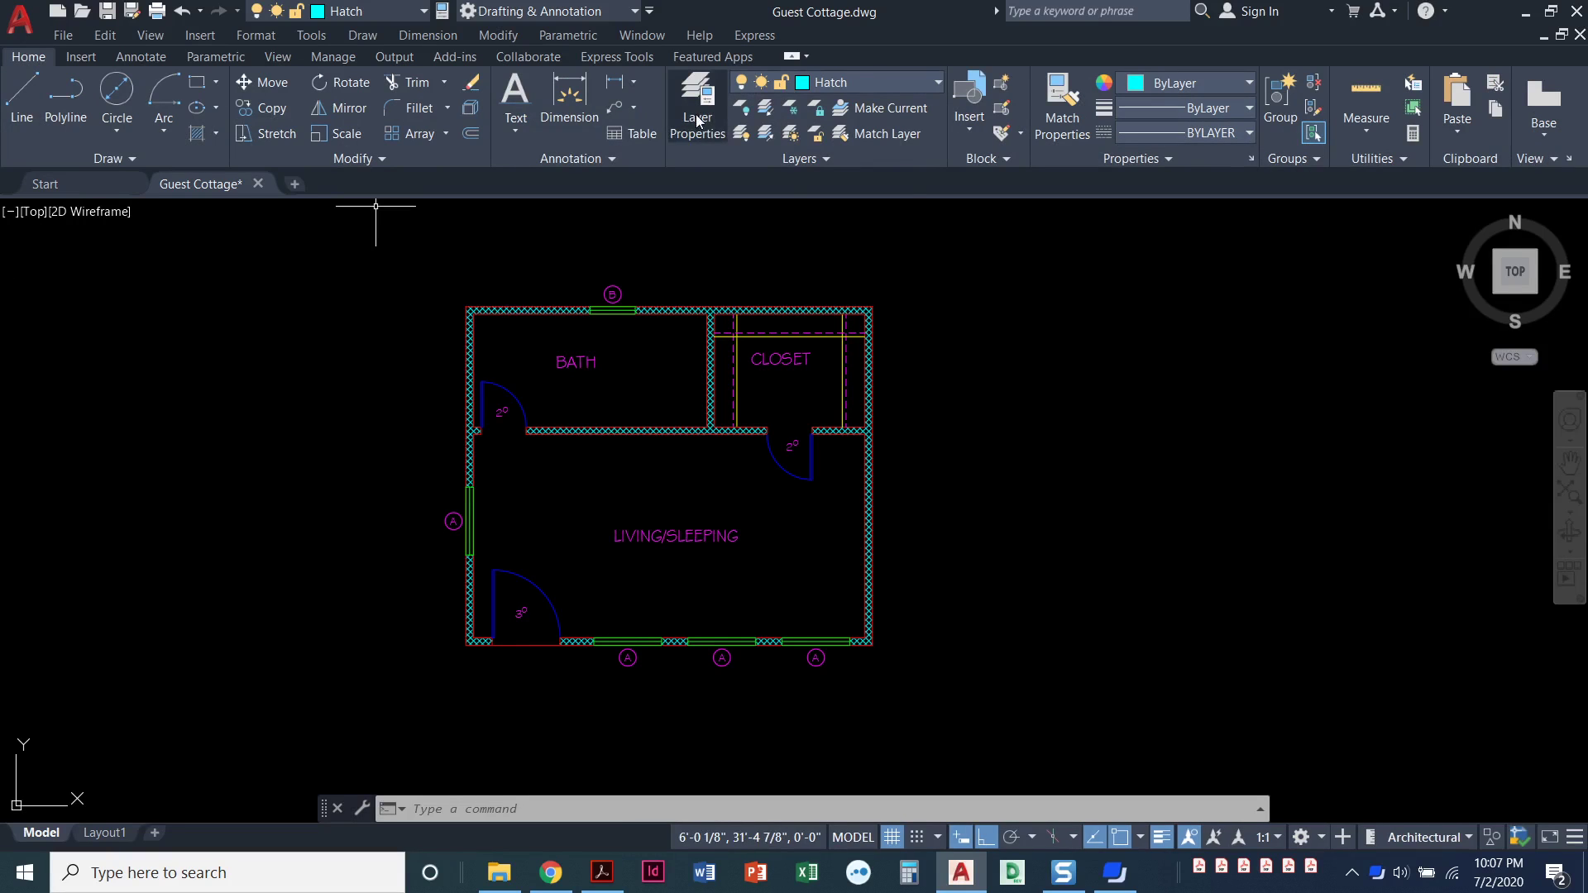
{"action": "left_click", "coordinate": [697, 120]}
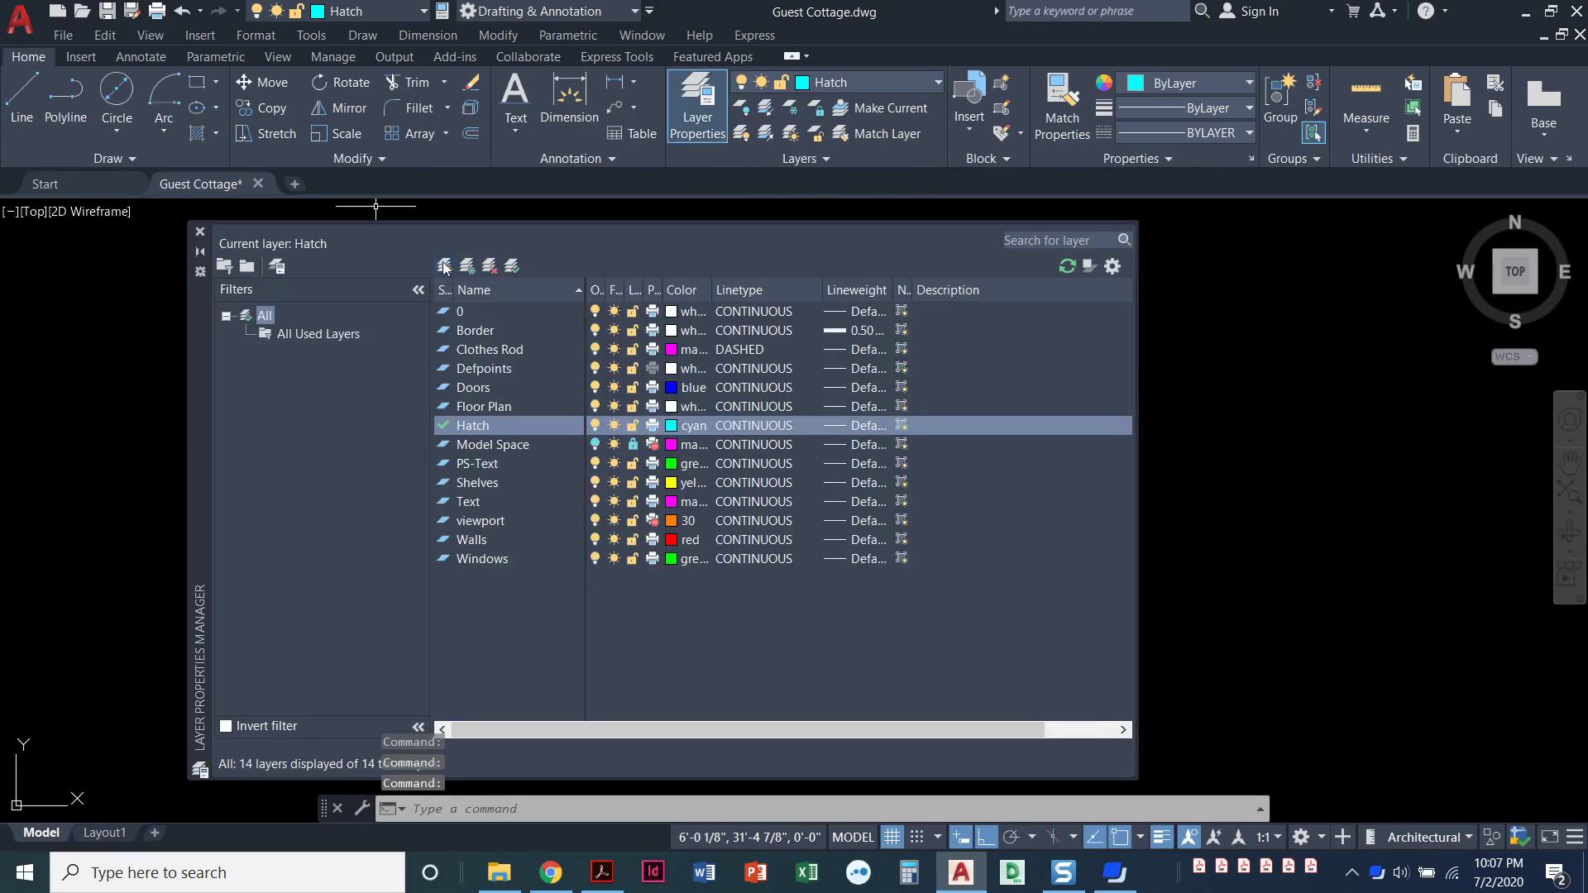
{"action": "left_click", "coordinate": [444, 267]}
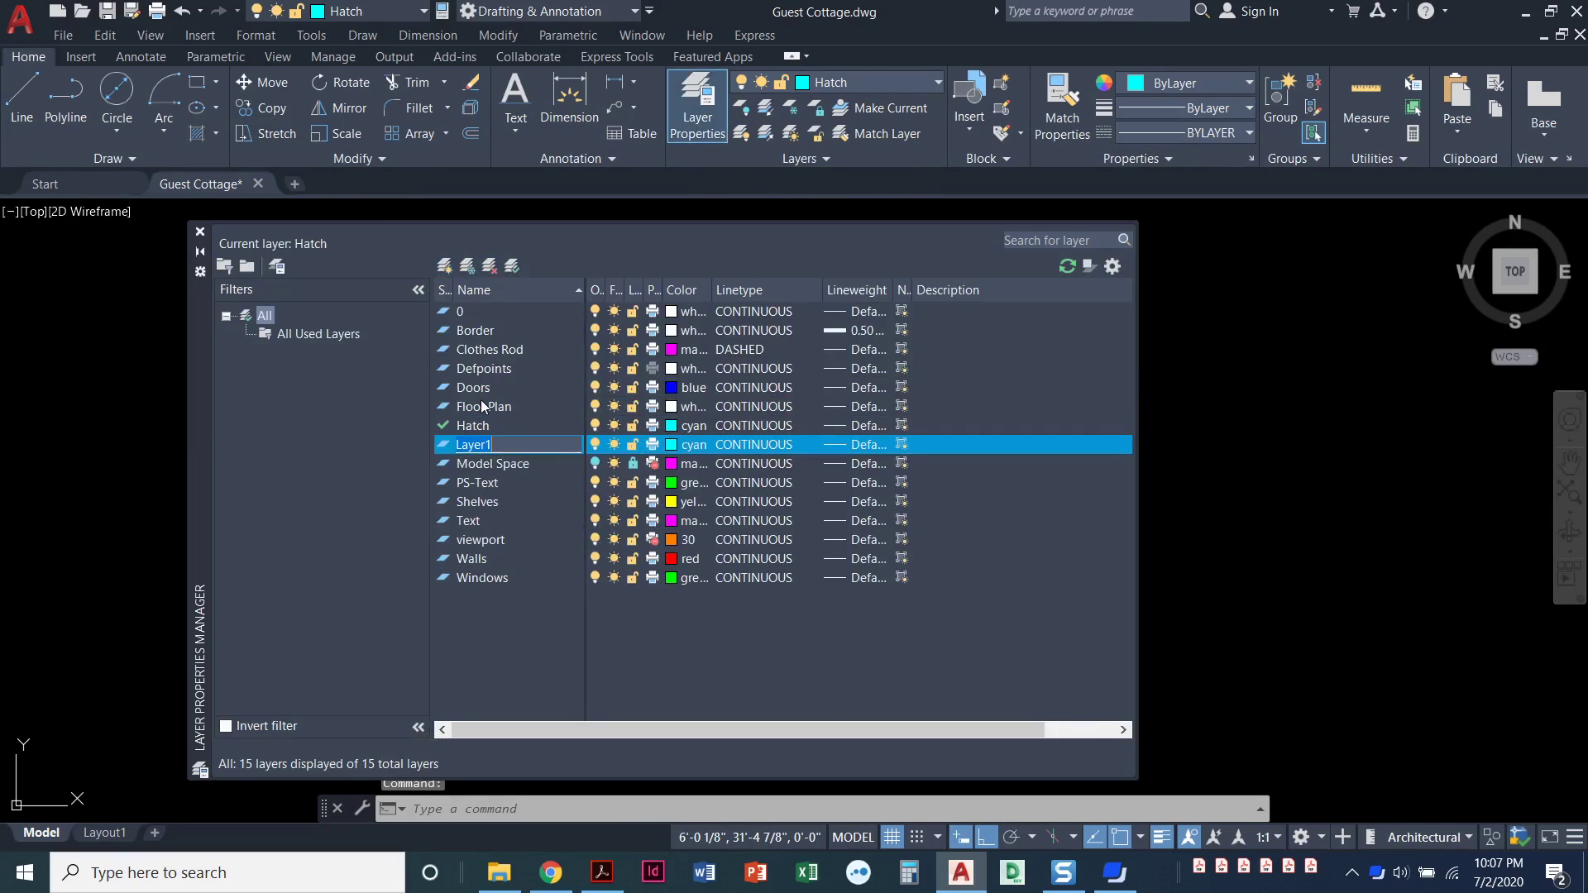
{"action": "type", "text": "Dimensions"}
{"action": "left_click", "coordinate": [671, 444]}
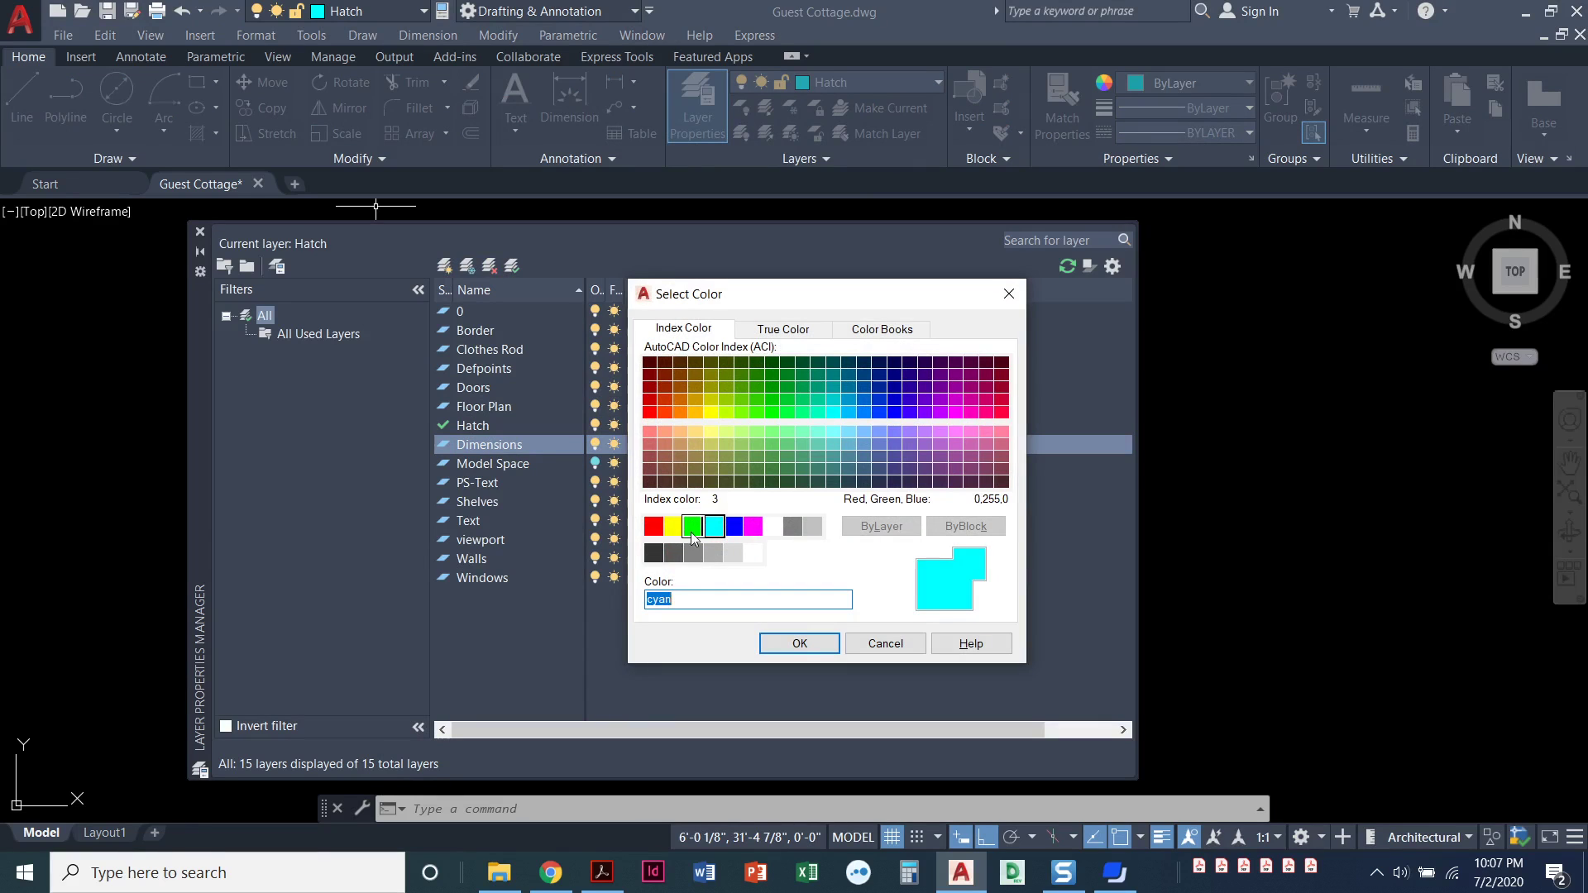
{"action": "left_click", "coordinate": [693, 526]}
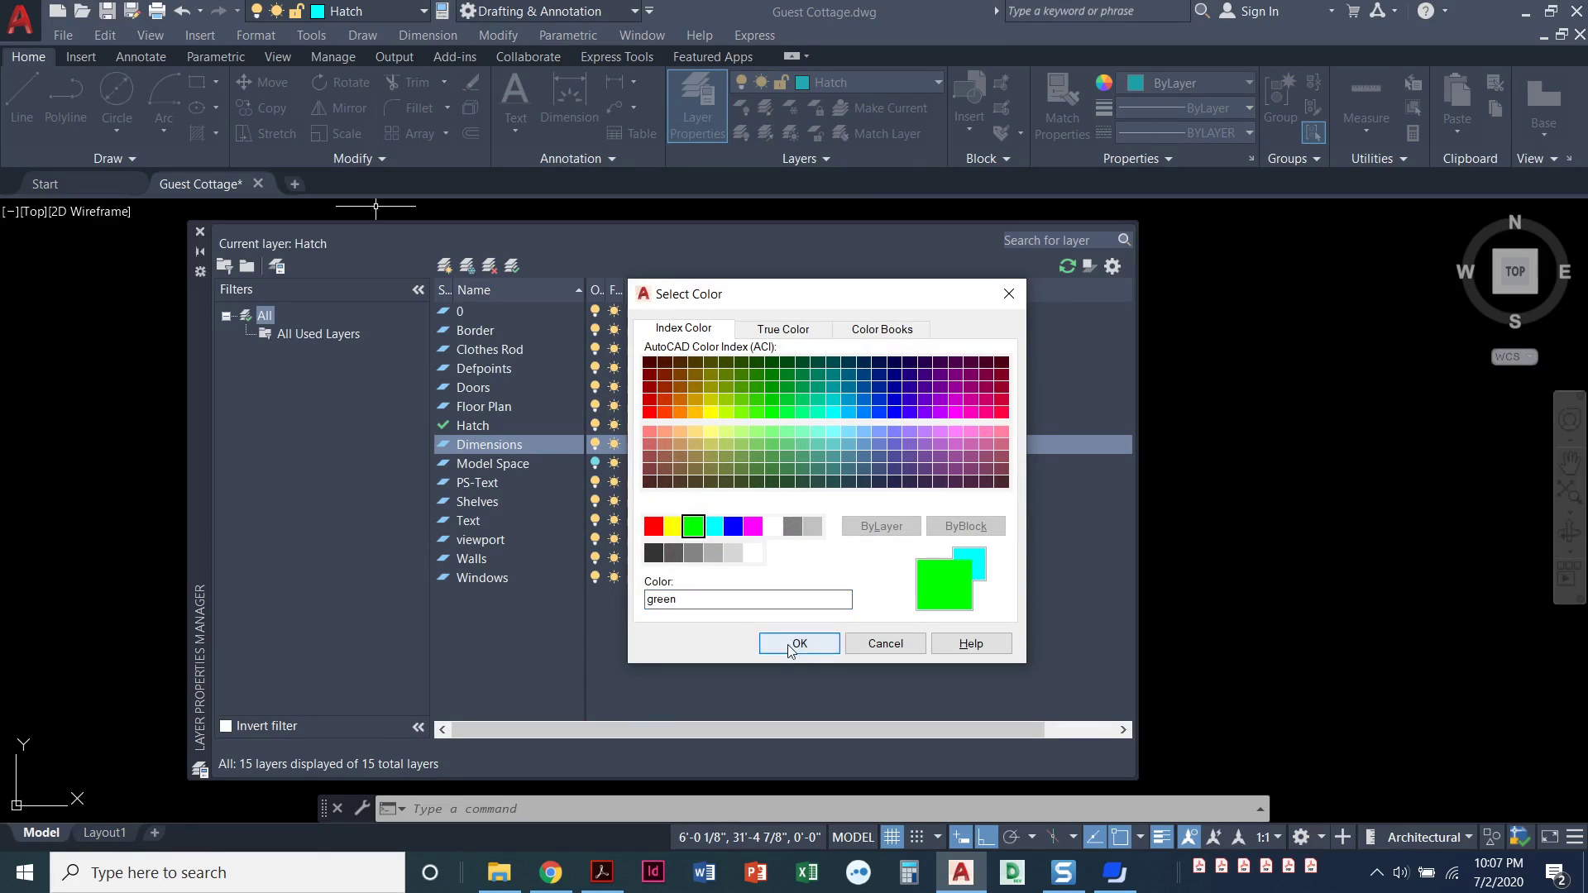
{"action": "left_click", "coordinate": [798, 644]}
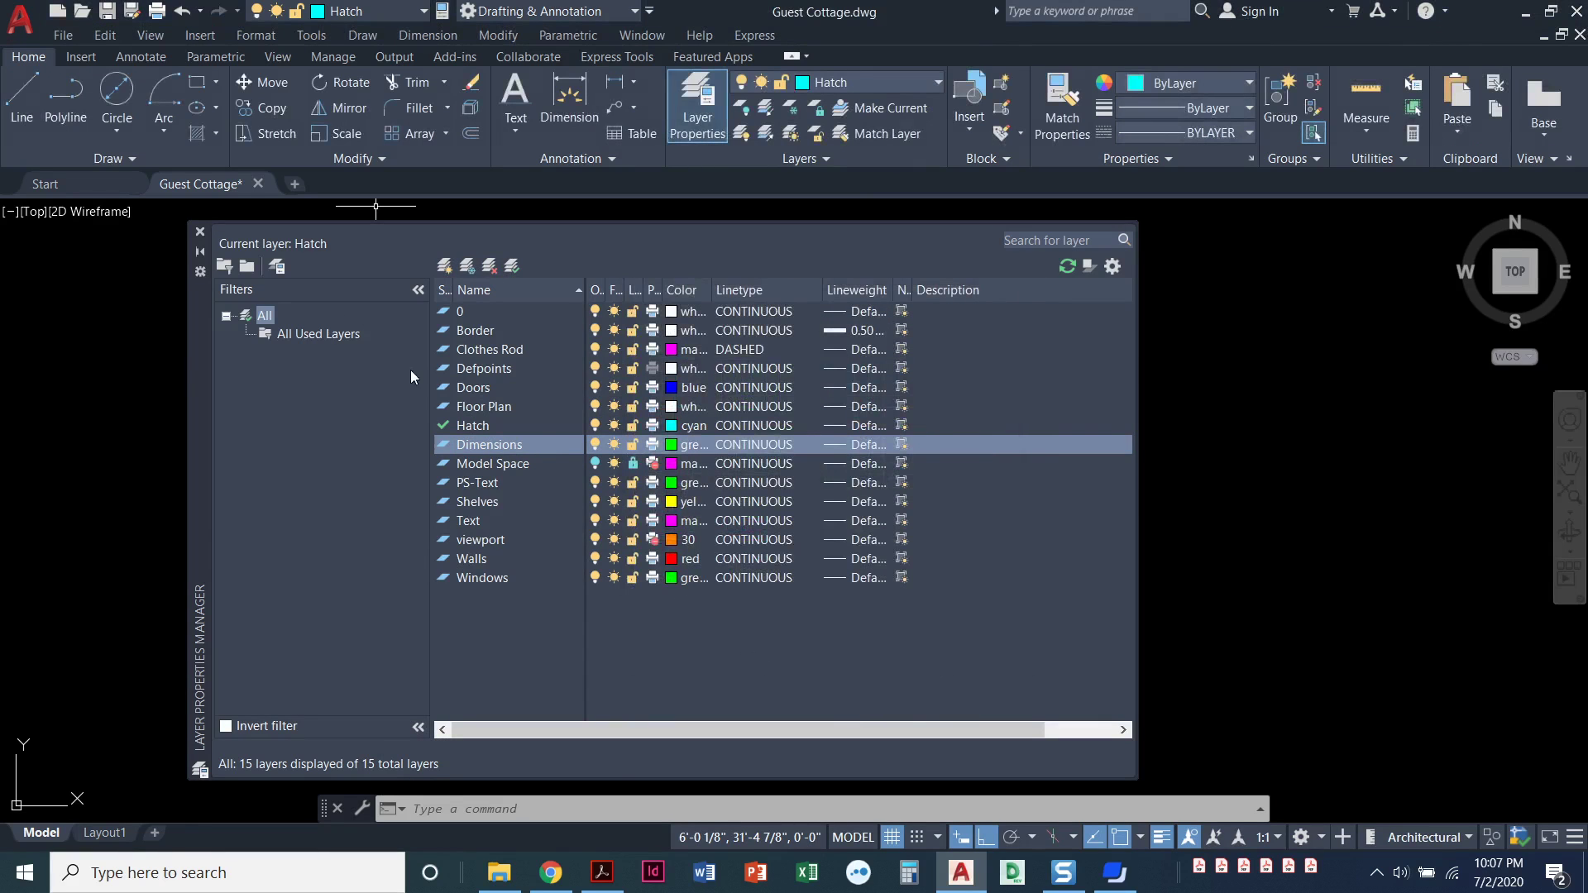
{"action": "double_click", "coordinate": [446, 446]}
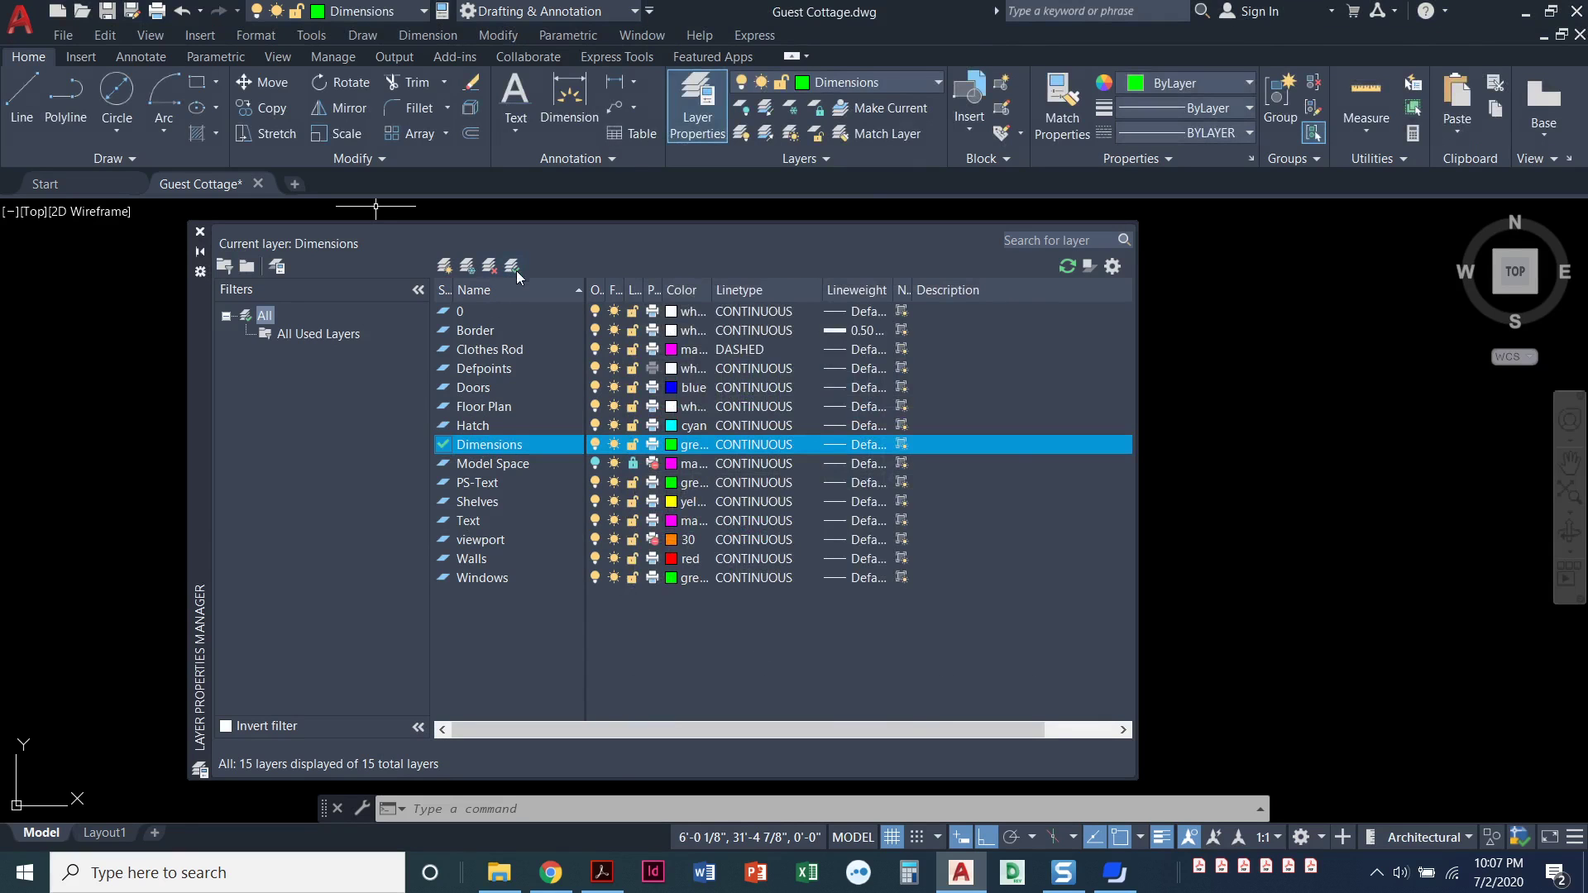
{"action": "left_click", "coordinate": [199, 231]}
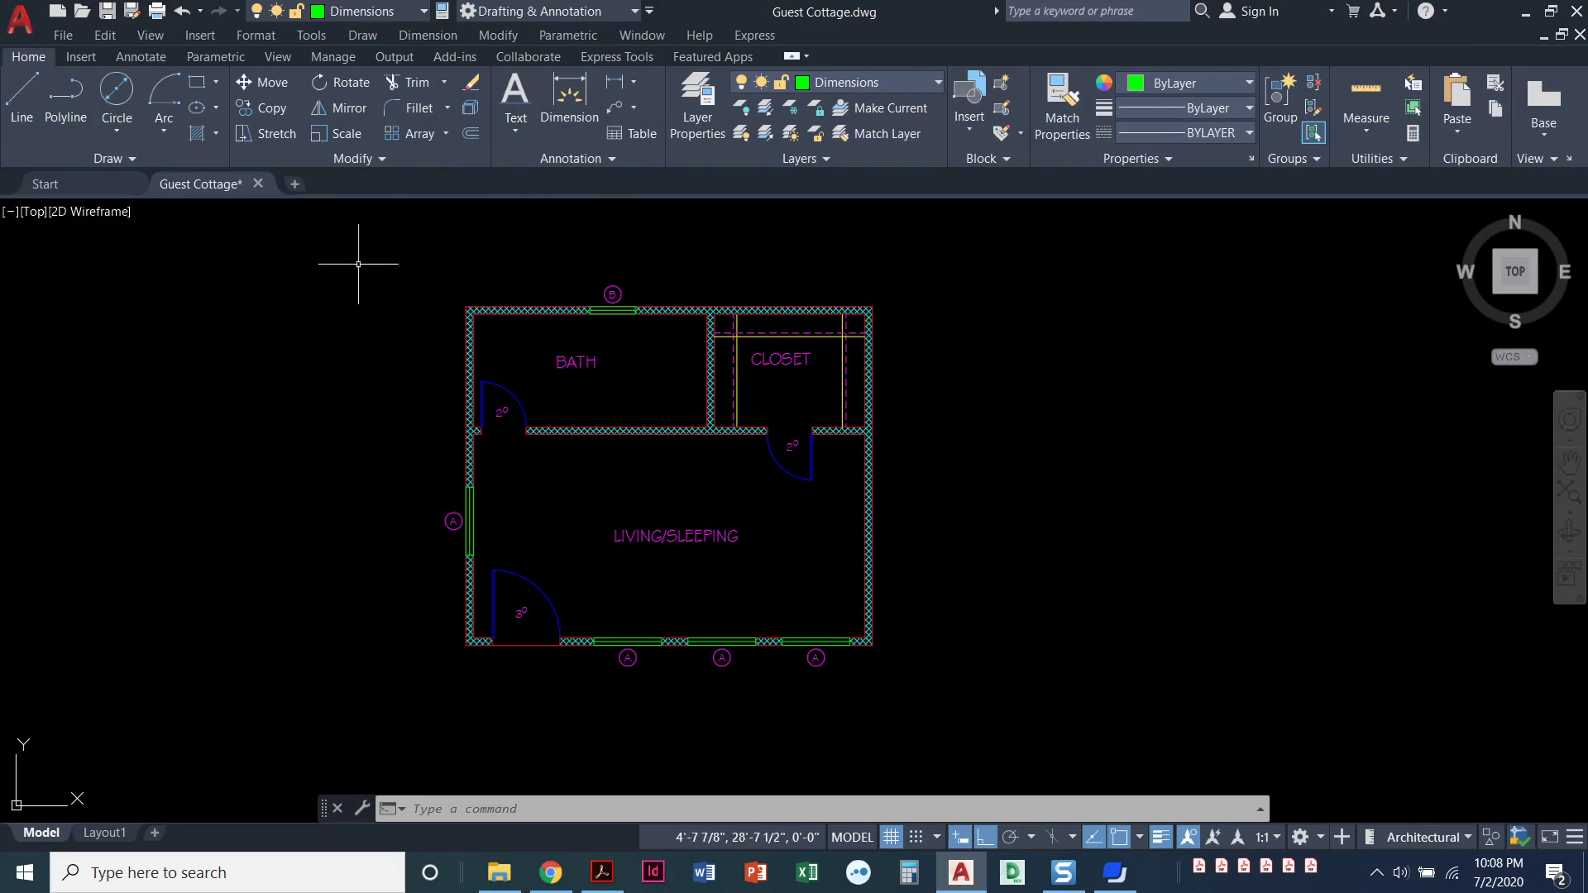
Step: Create a 'Dimension Offset' layer coloured yellow and set it as the current layer
{"action": "left_click", "coordinate": [691, 120]}
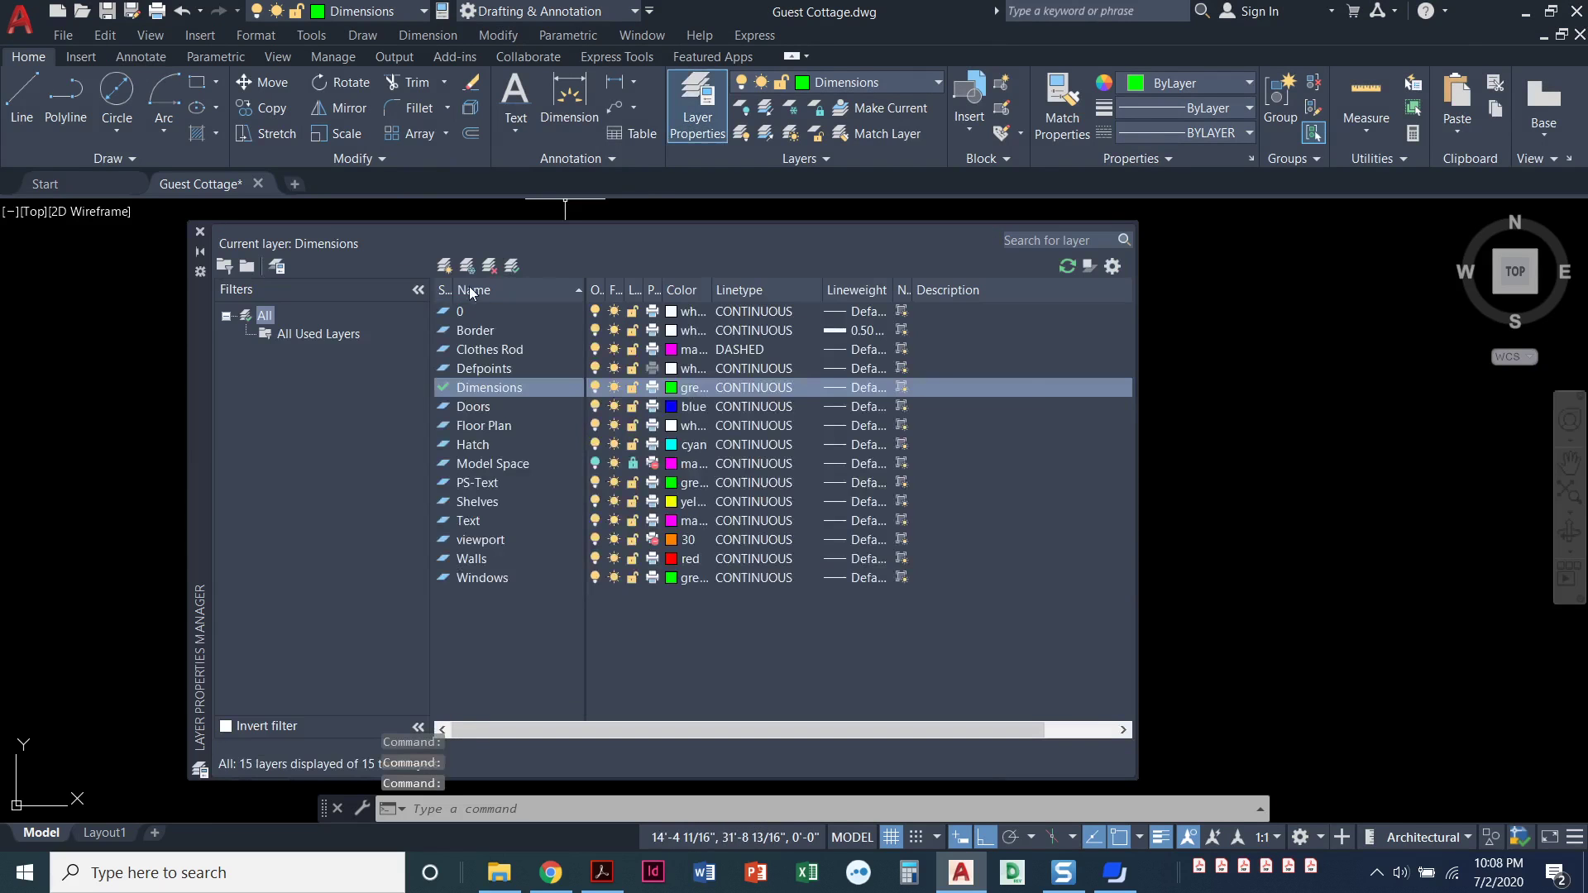
{"action": "left_click", "coordinate": [445, 266]}
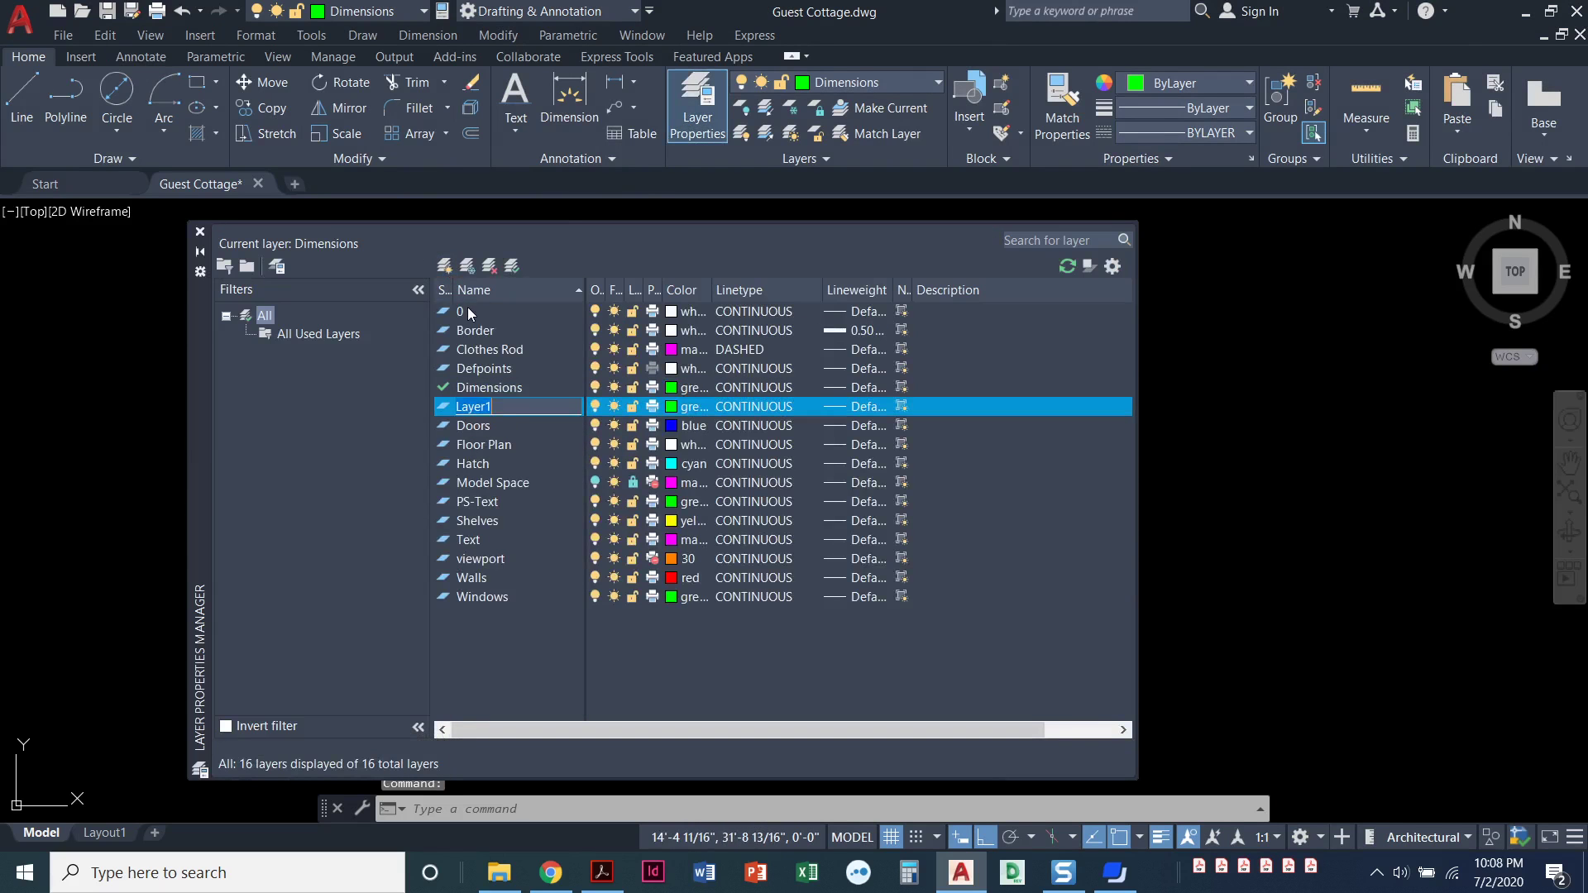
{"action": "type", "text": "Dimension Offset"}
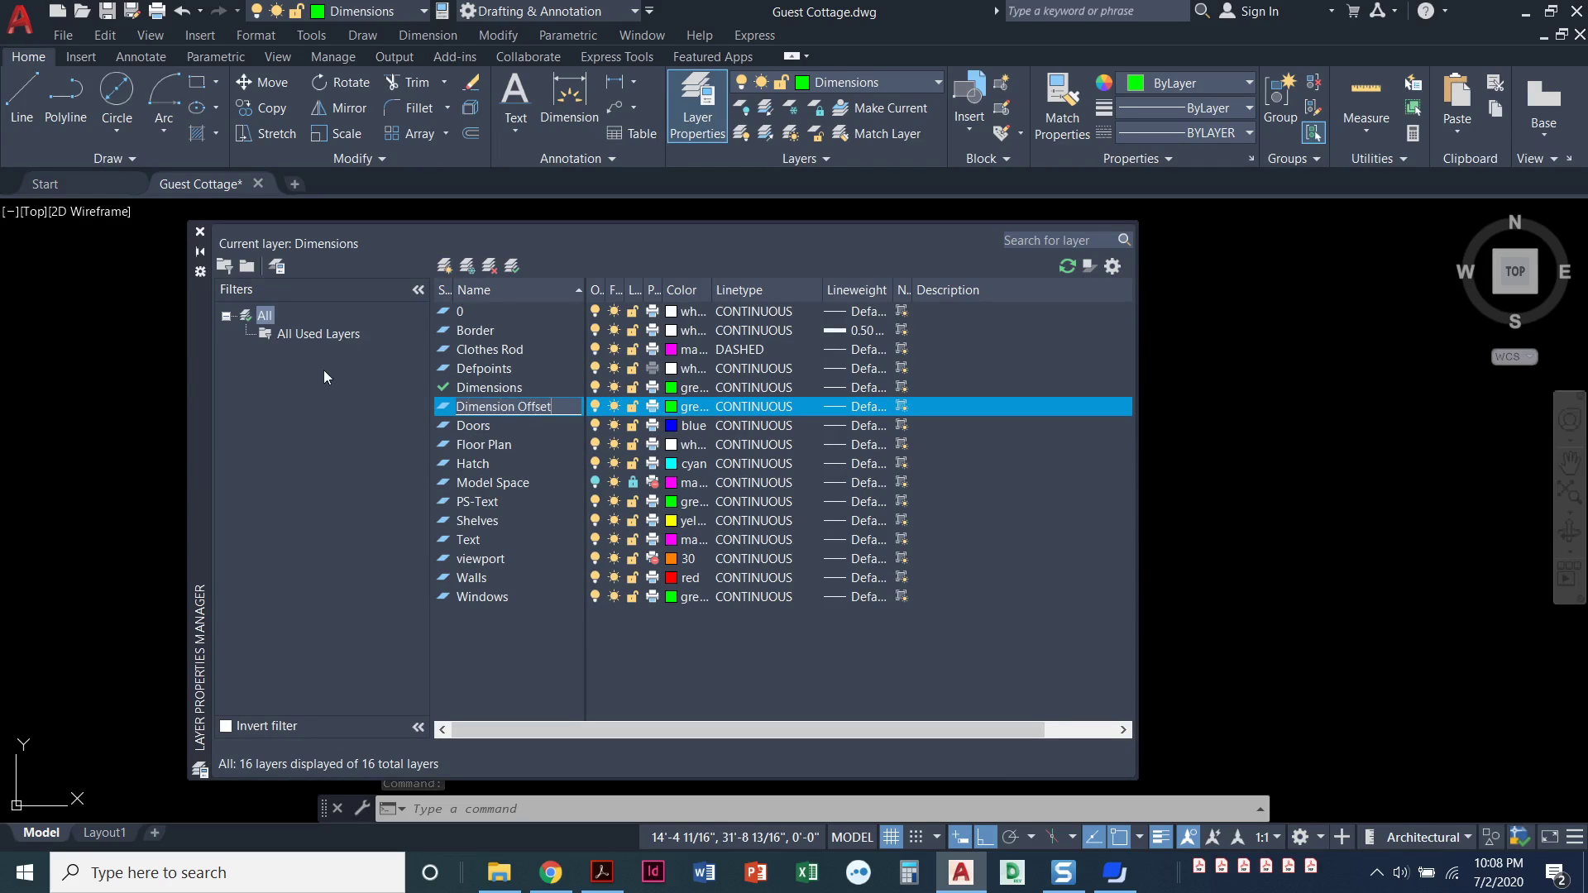
{"action": "left_click", "coordinate": [673, 408]}
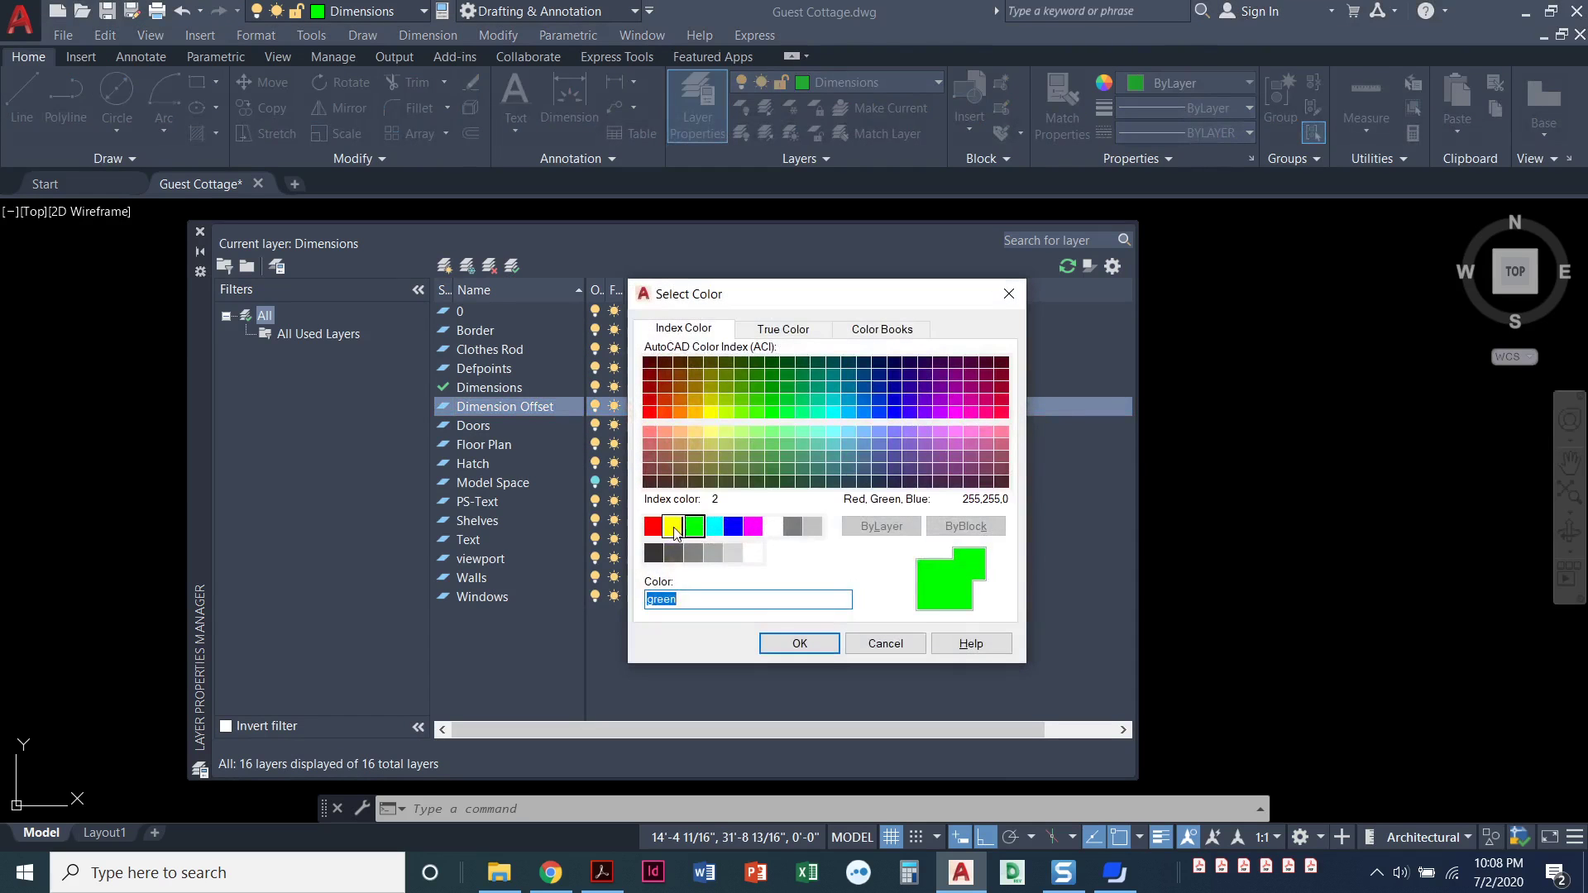
{"action": "left_click", "coordinate": [673, 526]}
{"action": "left_click", "coordinate": [799, 643]}
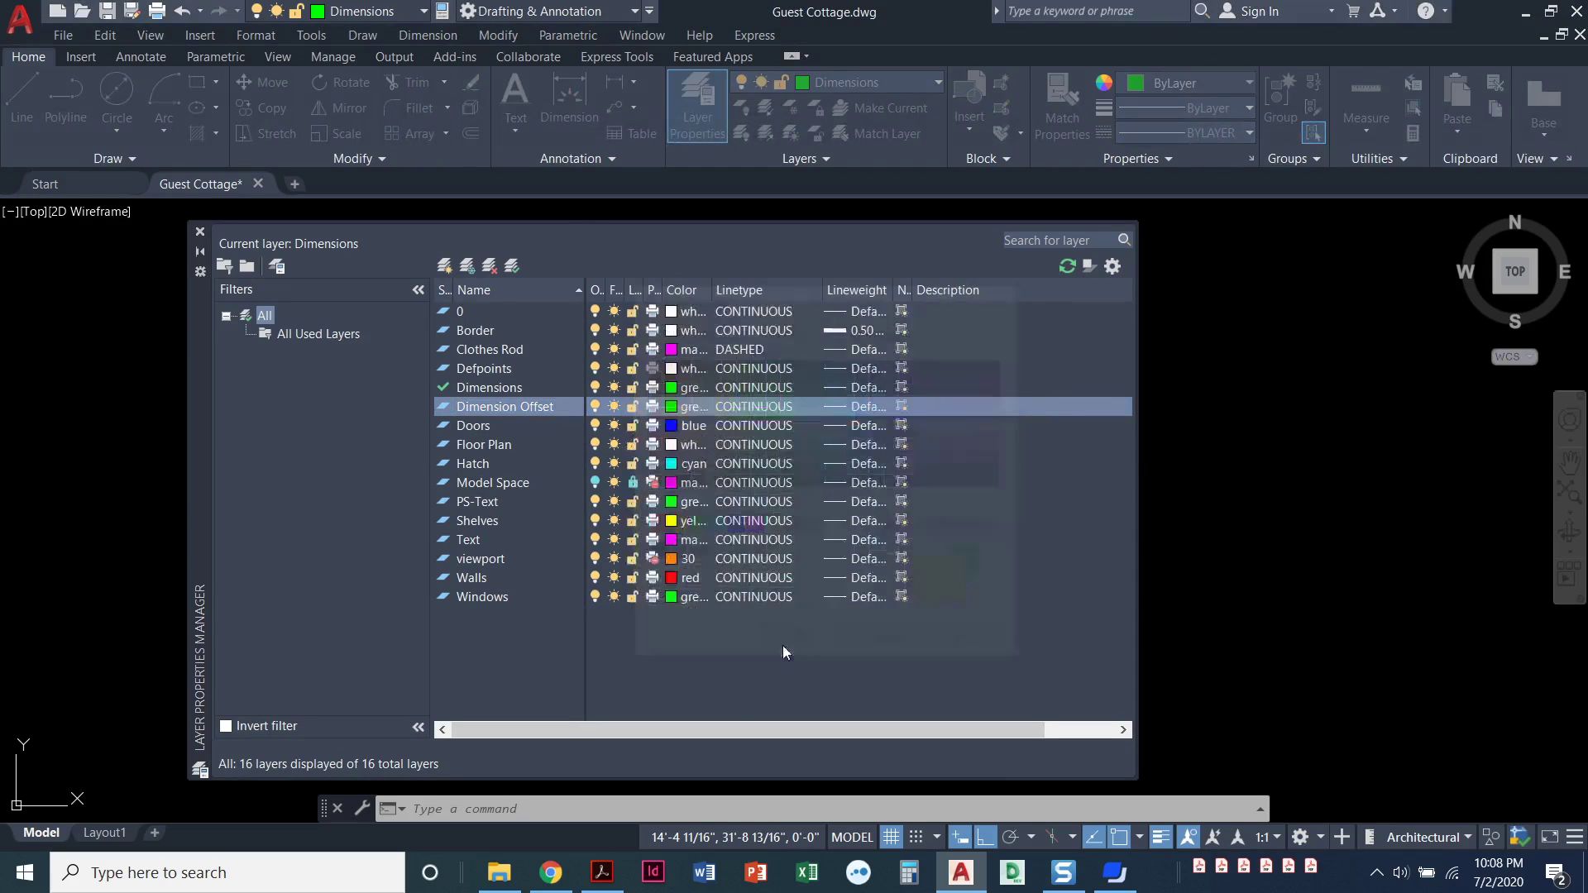
{"action": "double_click", "coordinate": [443, 409]}
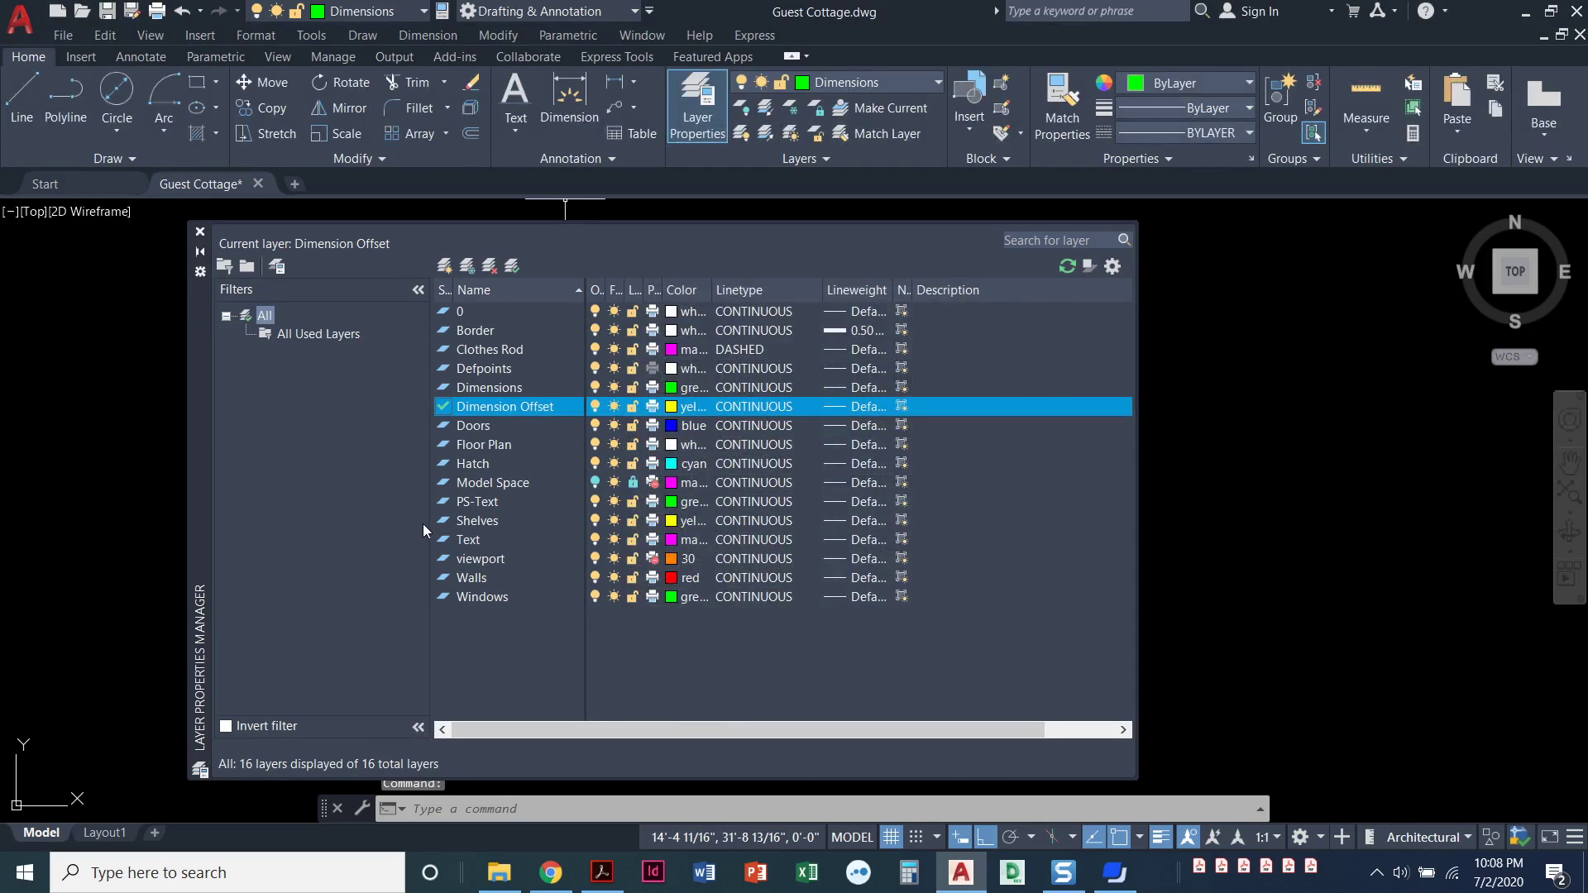
{"action": "left_click", "coordinate": [200, 235]}
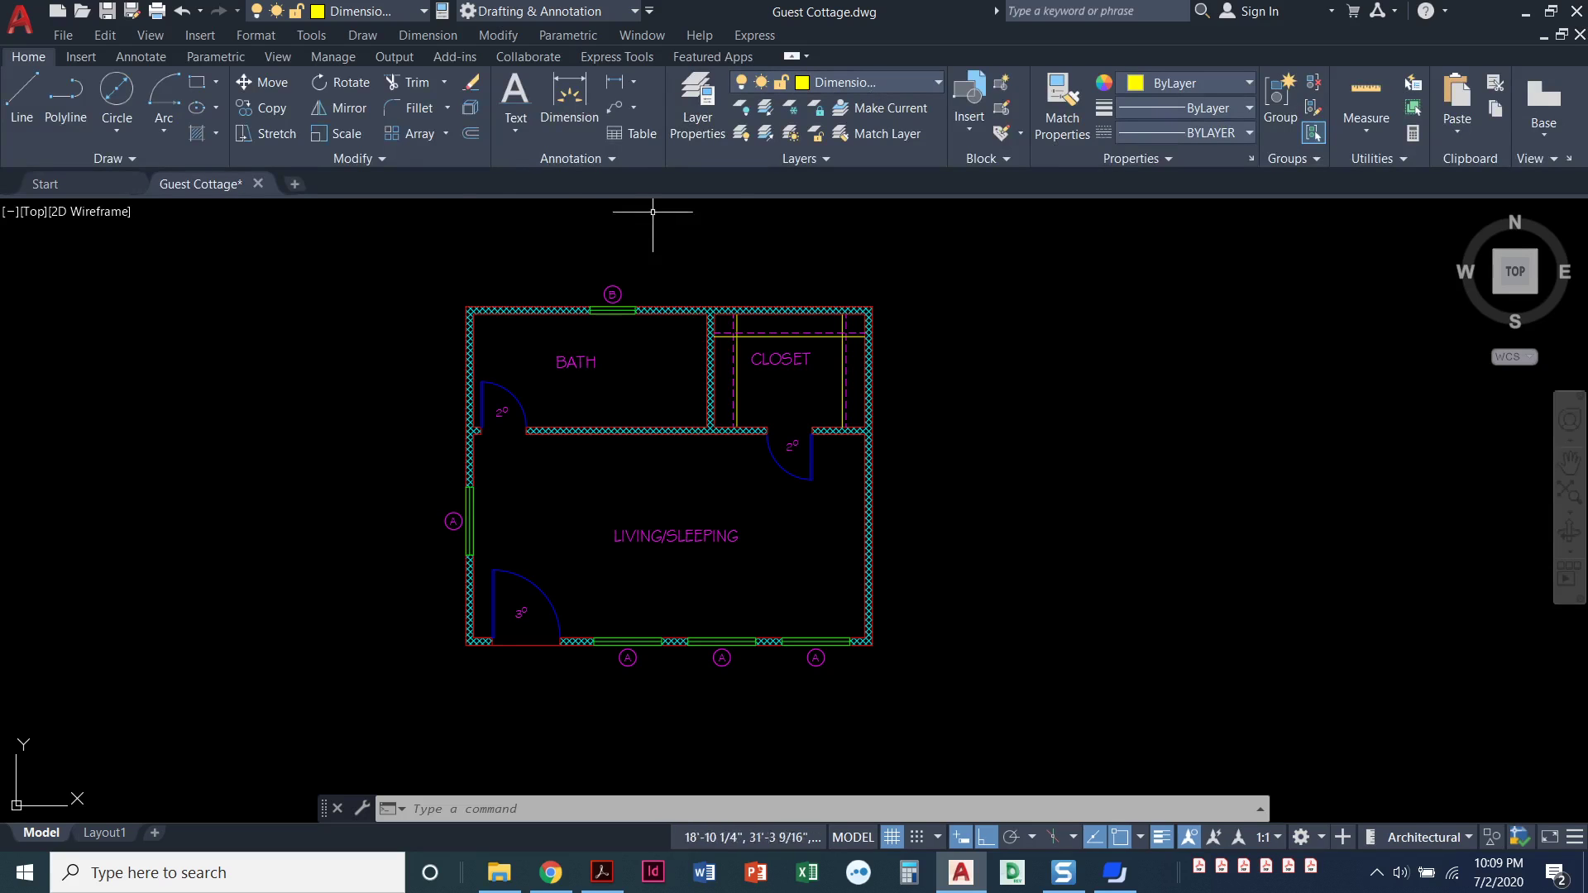
Step: Start OFFSET with the Layer option set to Current and a 2'-3" distance
{"action": "left_click", "coordinate": [468, 136]}
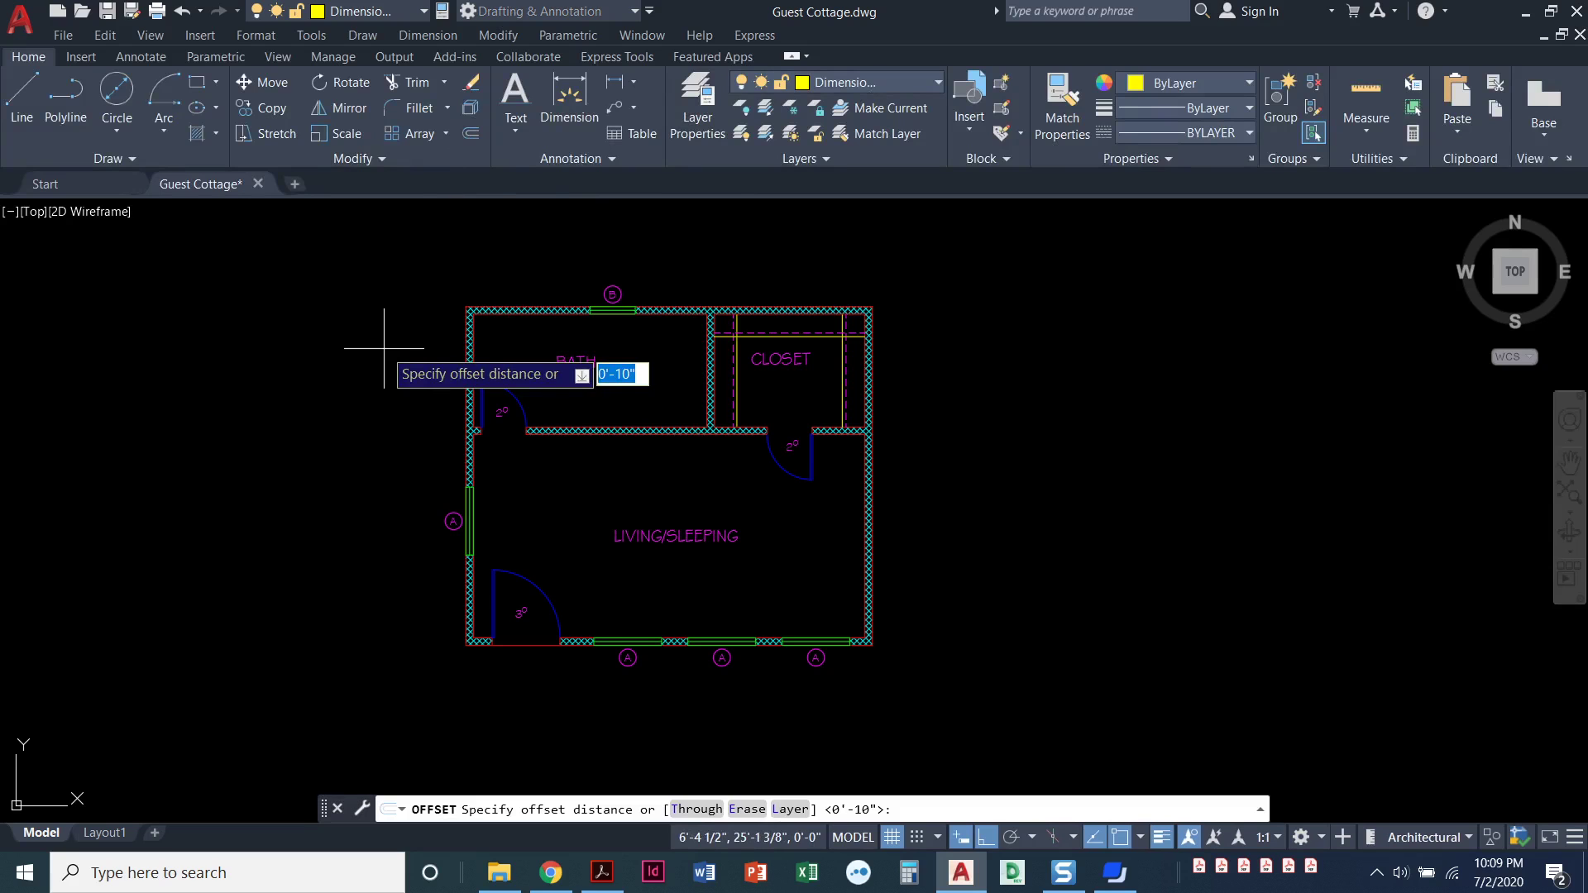
{"action": "type", "text": "l"}
{"action": "key", "text": "Return"}
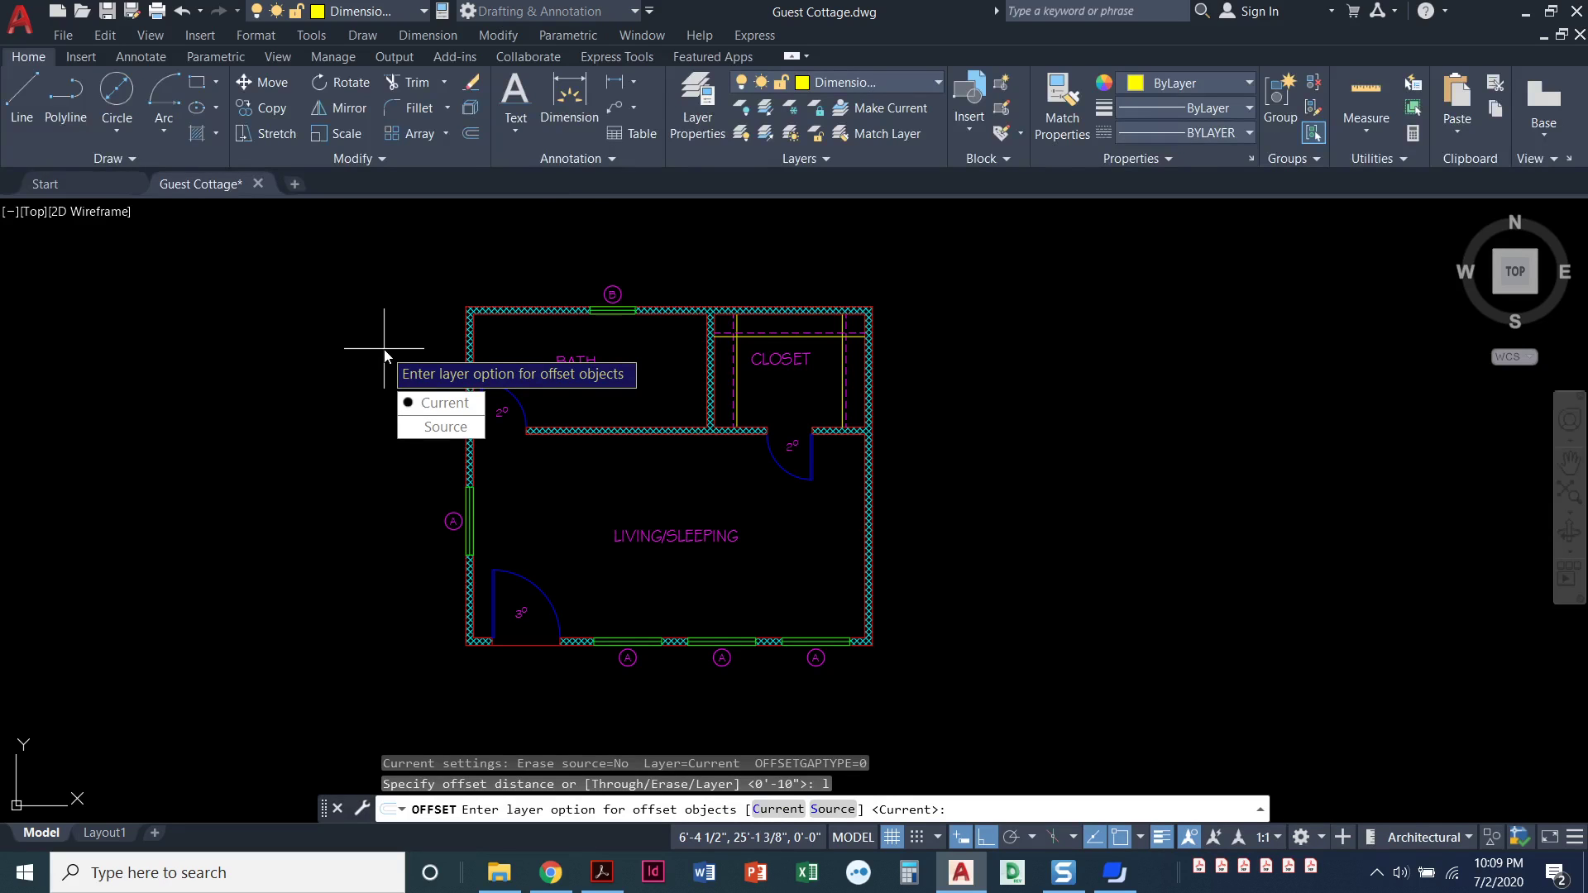
{"action": "key", "text": "Return"}
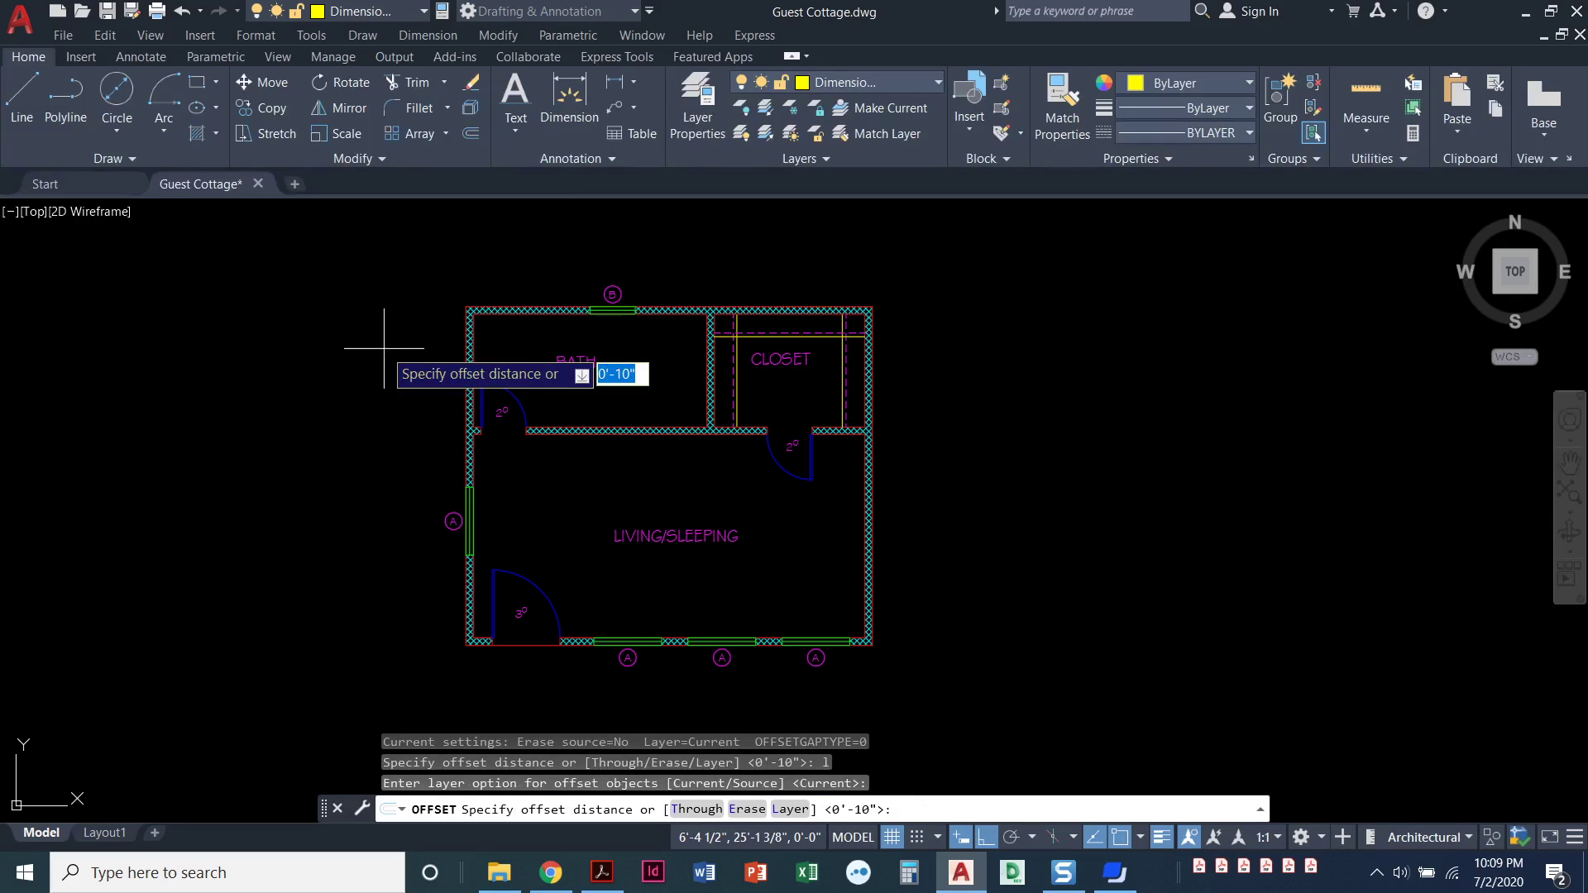
{"action": "type", "text": "2'3"}
{"action": "key", "text": "Return"}
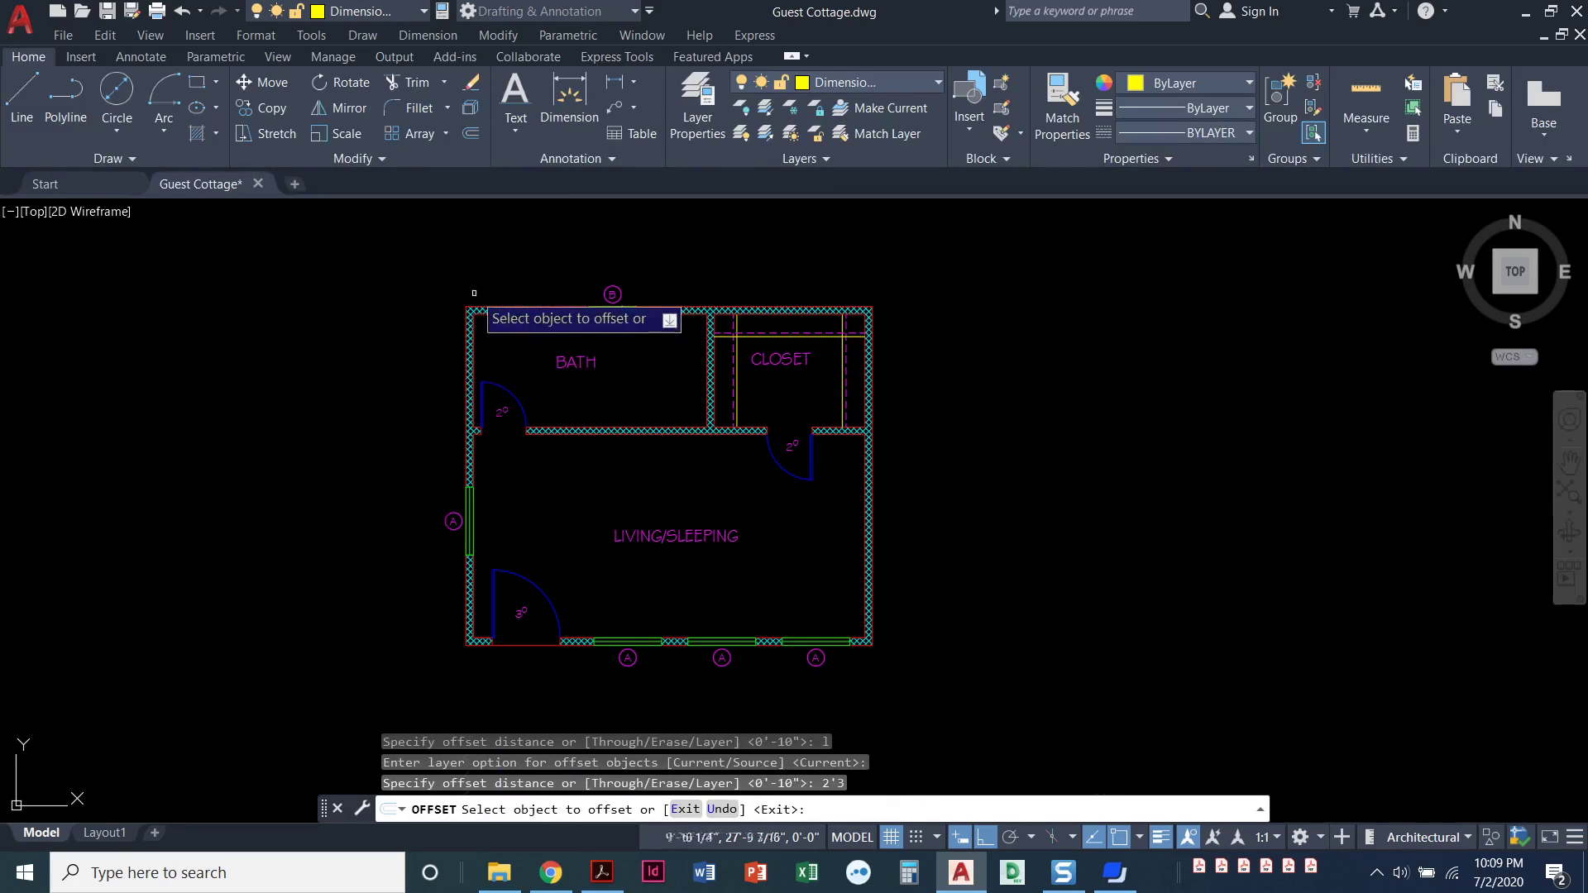
Step: Offset the top, left, right and bottom exterior walls 2'-3" outward
{"action": "scroll", "coordinate": [473, 299], "scroll_direction": "up", "scroll_amount": 2}
{"action": "left_click", "coordinate": [500, 313]}
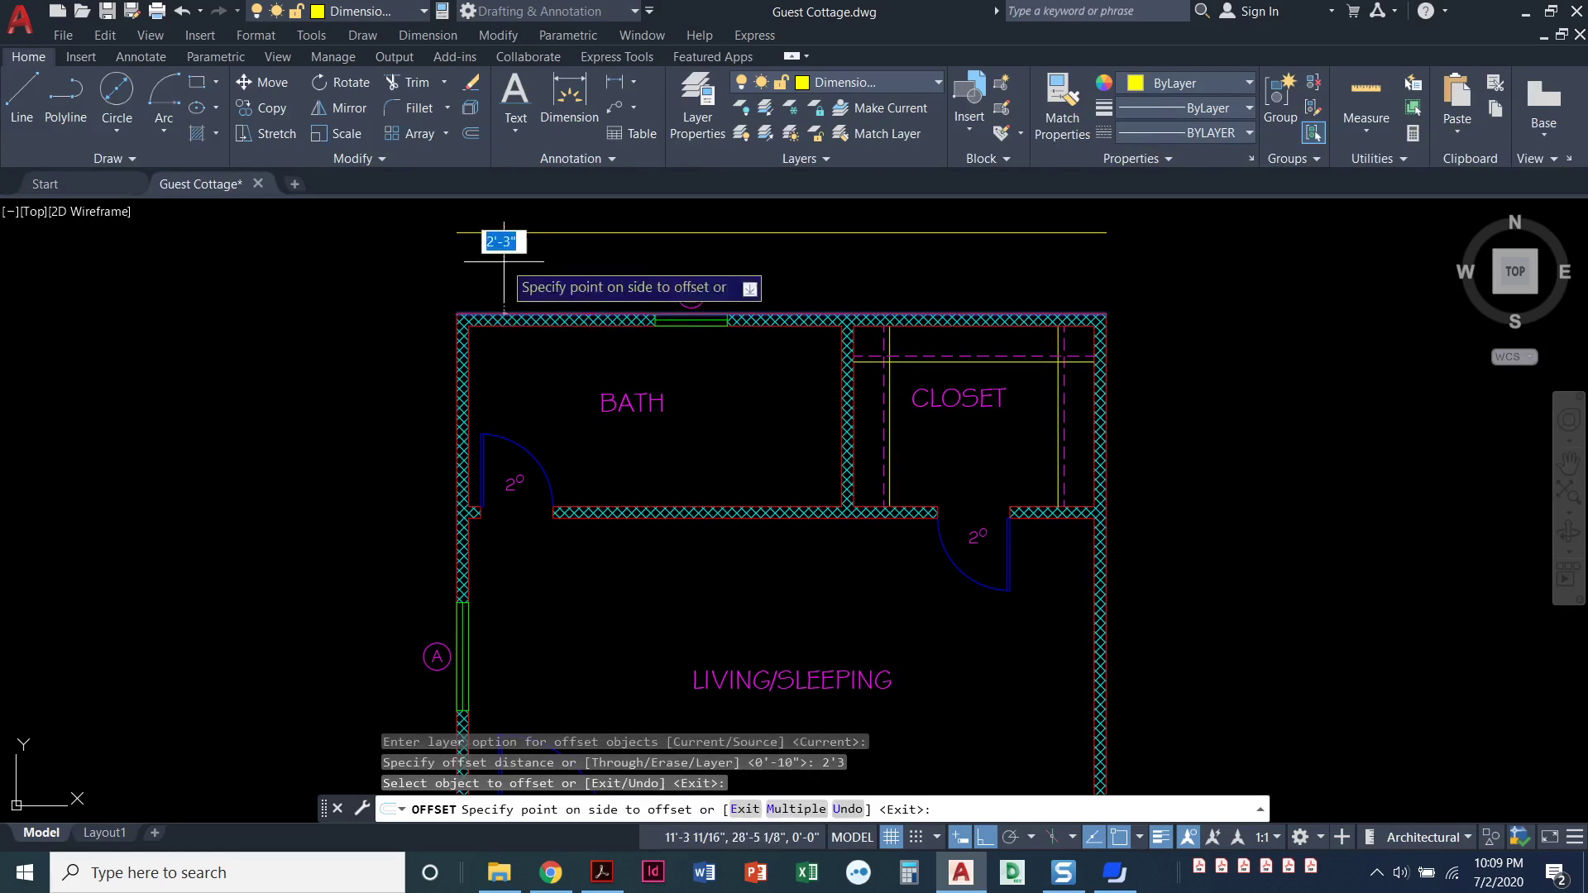
{"action": "left_click", "coordinate": [492, 244]}
{"action": "left_click", "coordinate": [455, 335]}
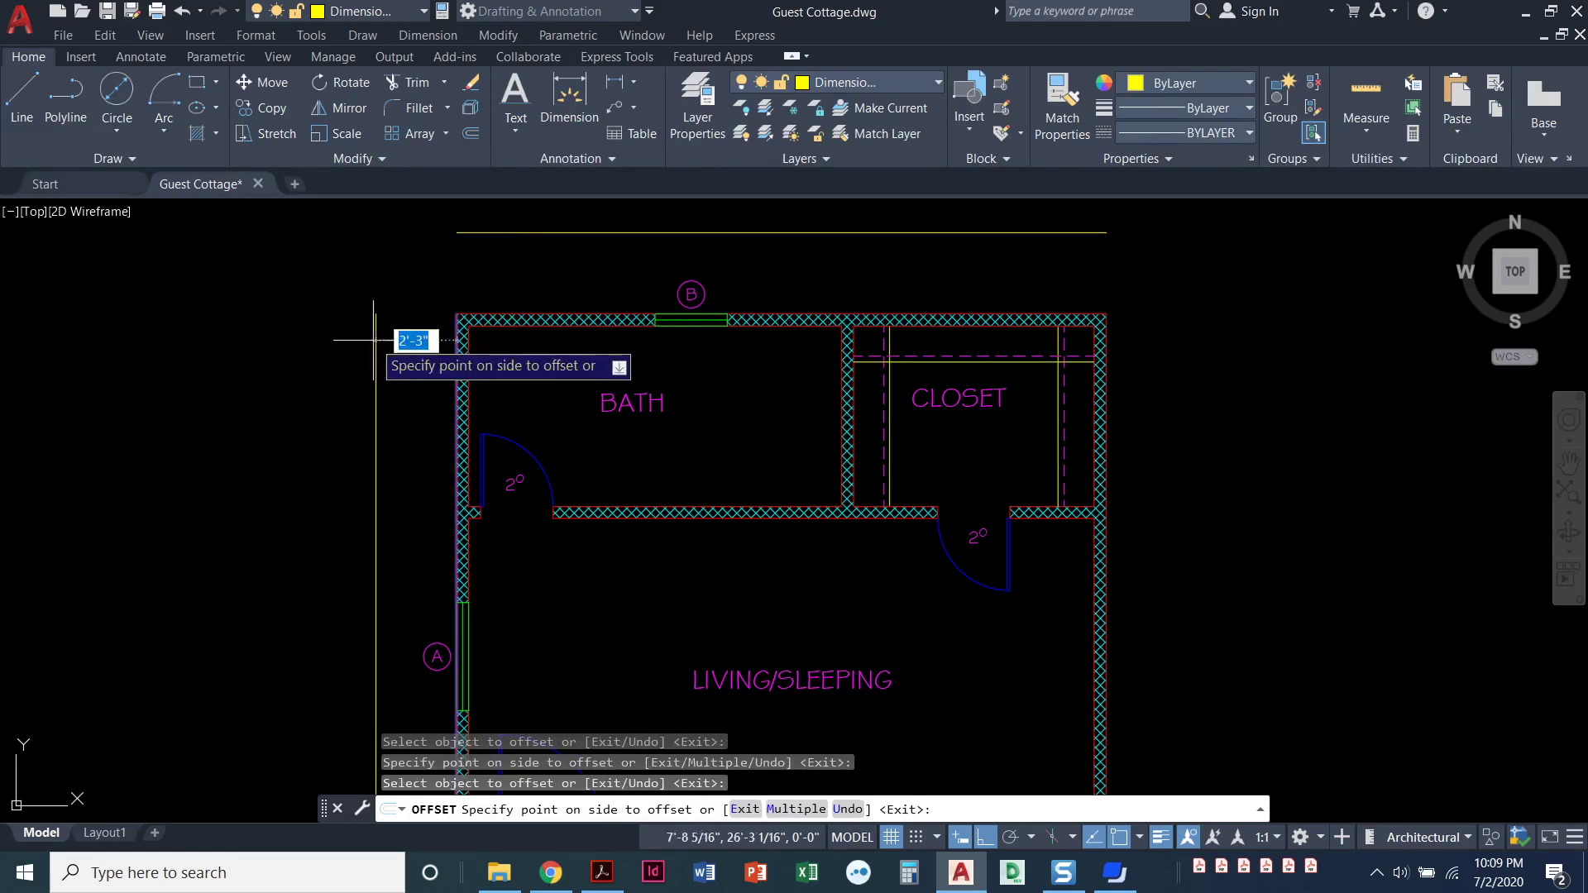
{"action": "left_click", "coordinate": [369, 337]}
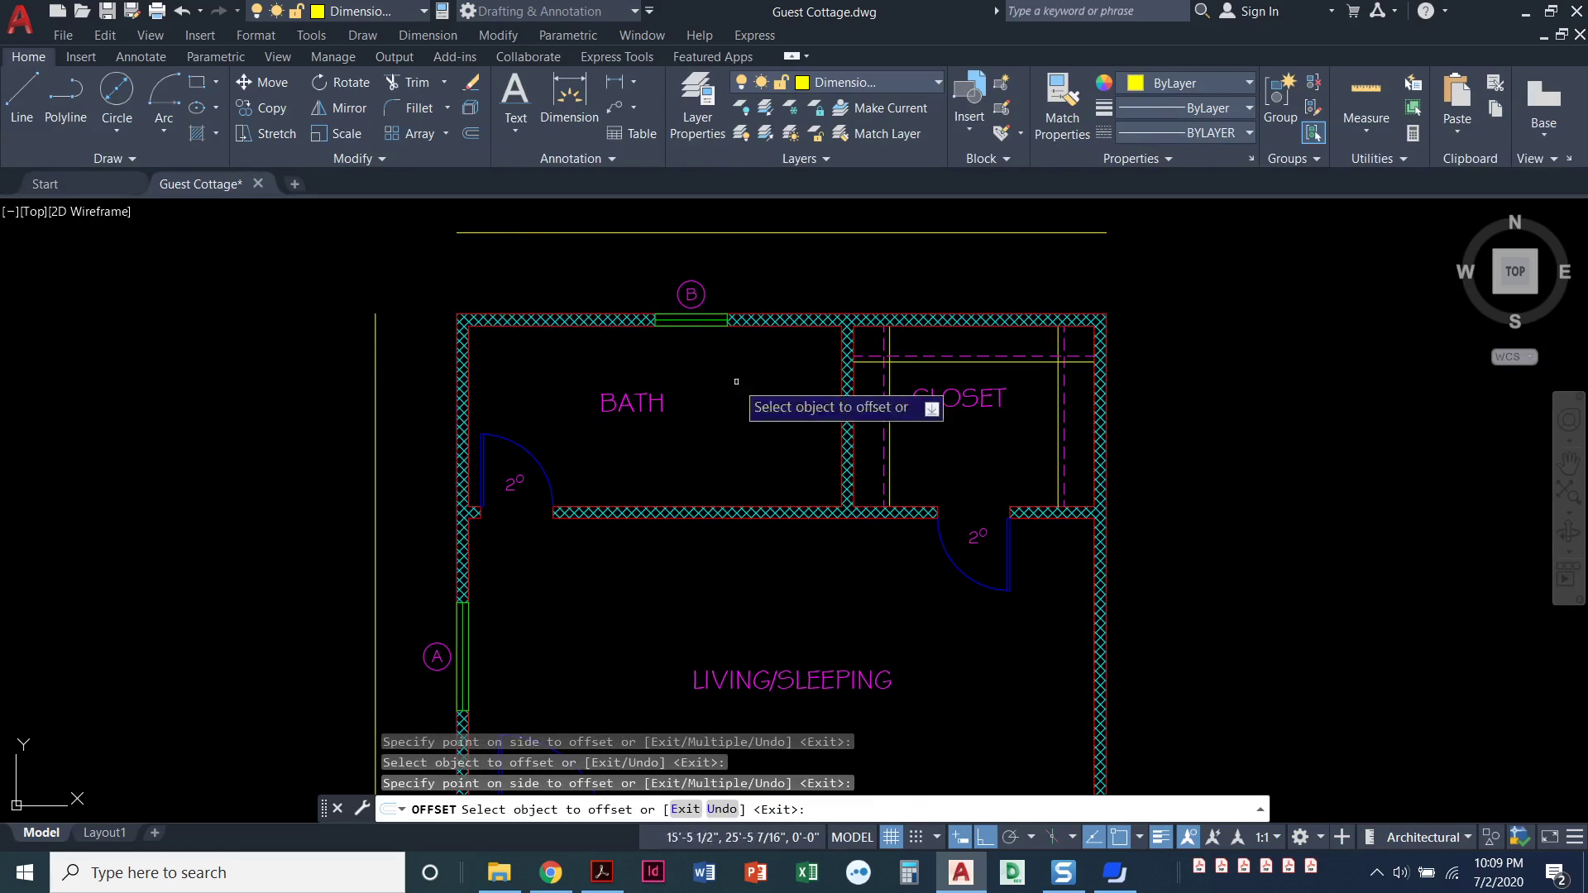
{"action": "left_click", "coordinate": [1108, 405]}
{"action": "left_click", "coordinate": [1145, 406]}
{"action": "scroll", "coordinate": [940, 564], "scroll_direction": "down", "scroll_amount": 2}
{"action": "middle_click_drag", "start_coordinate": [941, 564], "coordinate": [941, 362]}
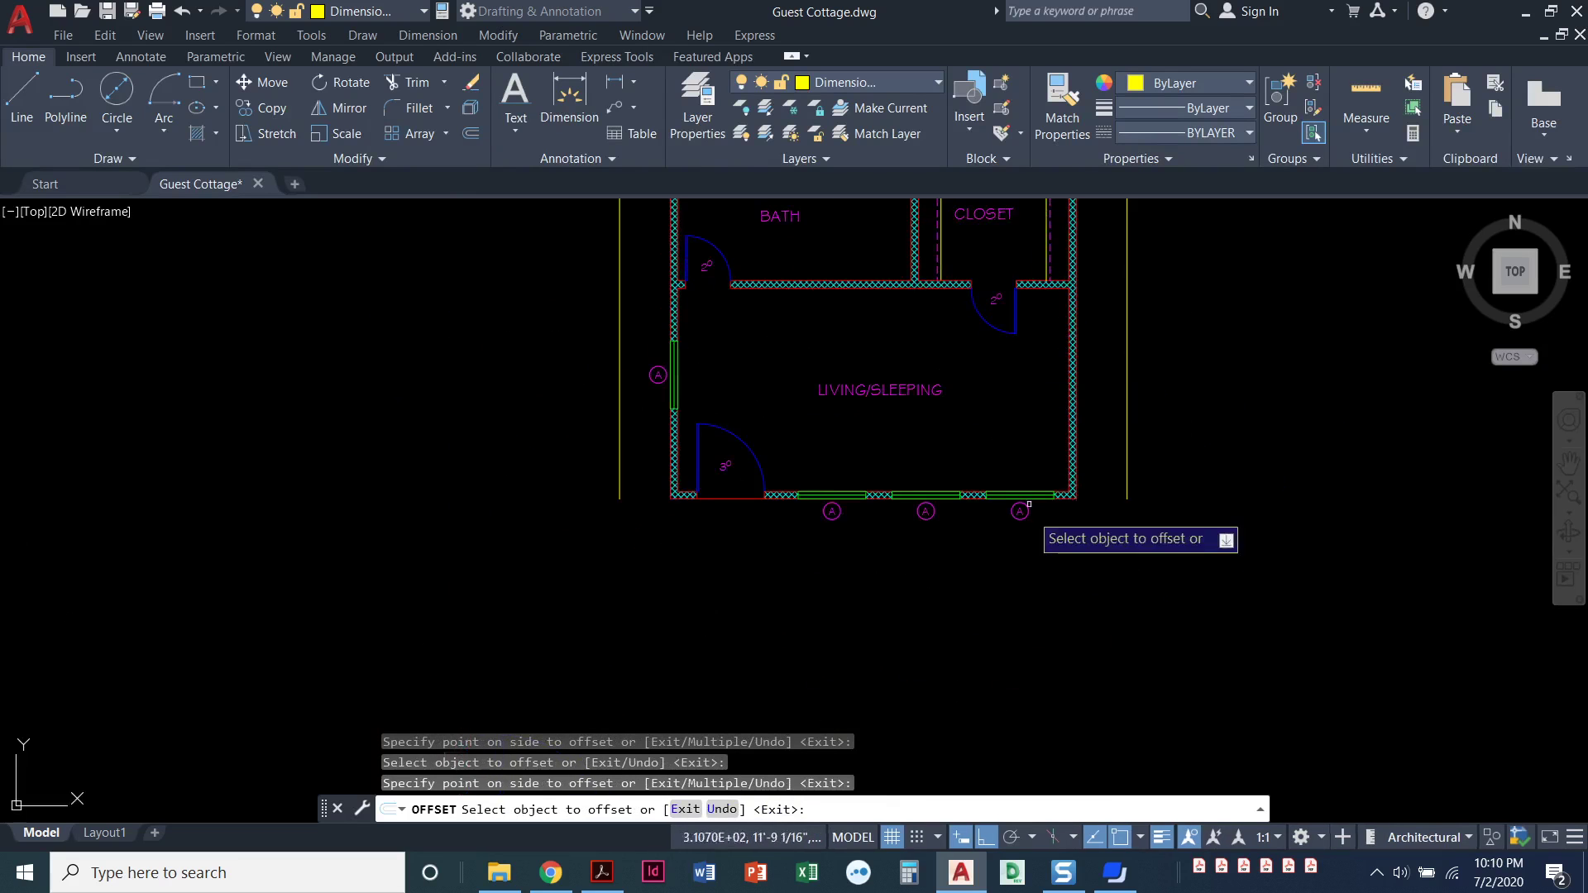
{"action": "scroll", "coordinate": [1030, 516], "scroll_direction": "up", "scroll_amount": 2}
{"action": "left_click", "coordinate": [577, 478]}
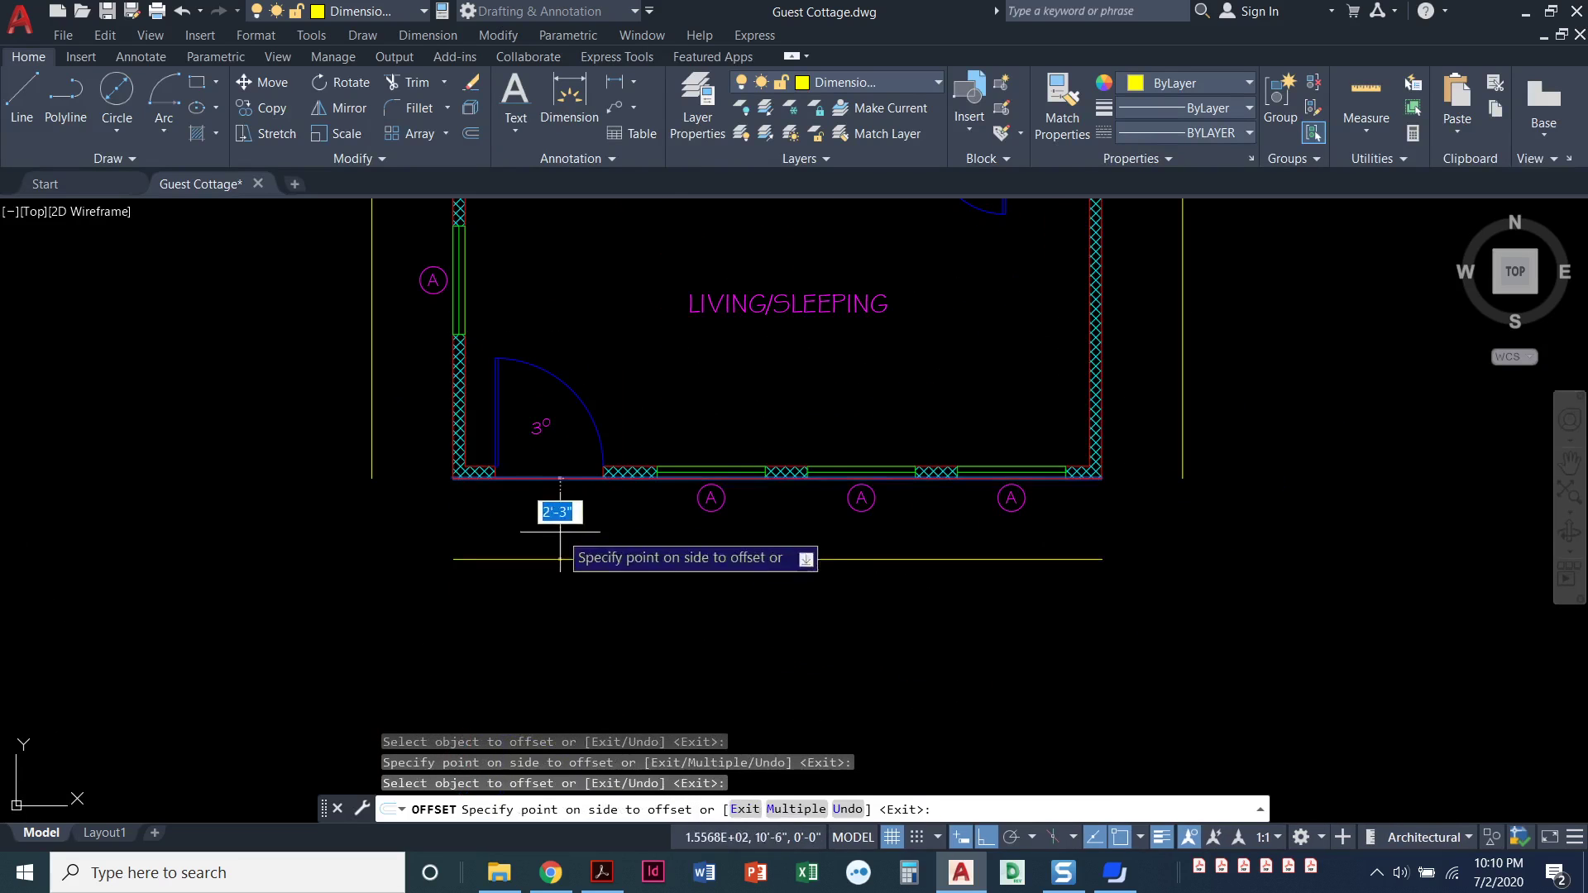
{"action": "left_click", "coordinate": [560, 519]}
Step: End the previous offset and restart OFFSET with a 1'-6" distance
{"action": "key", "text": "Return"}
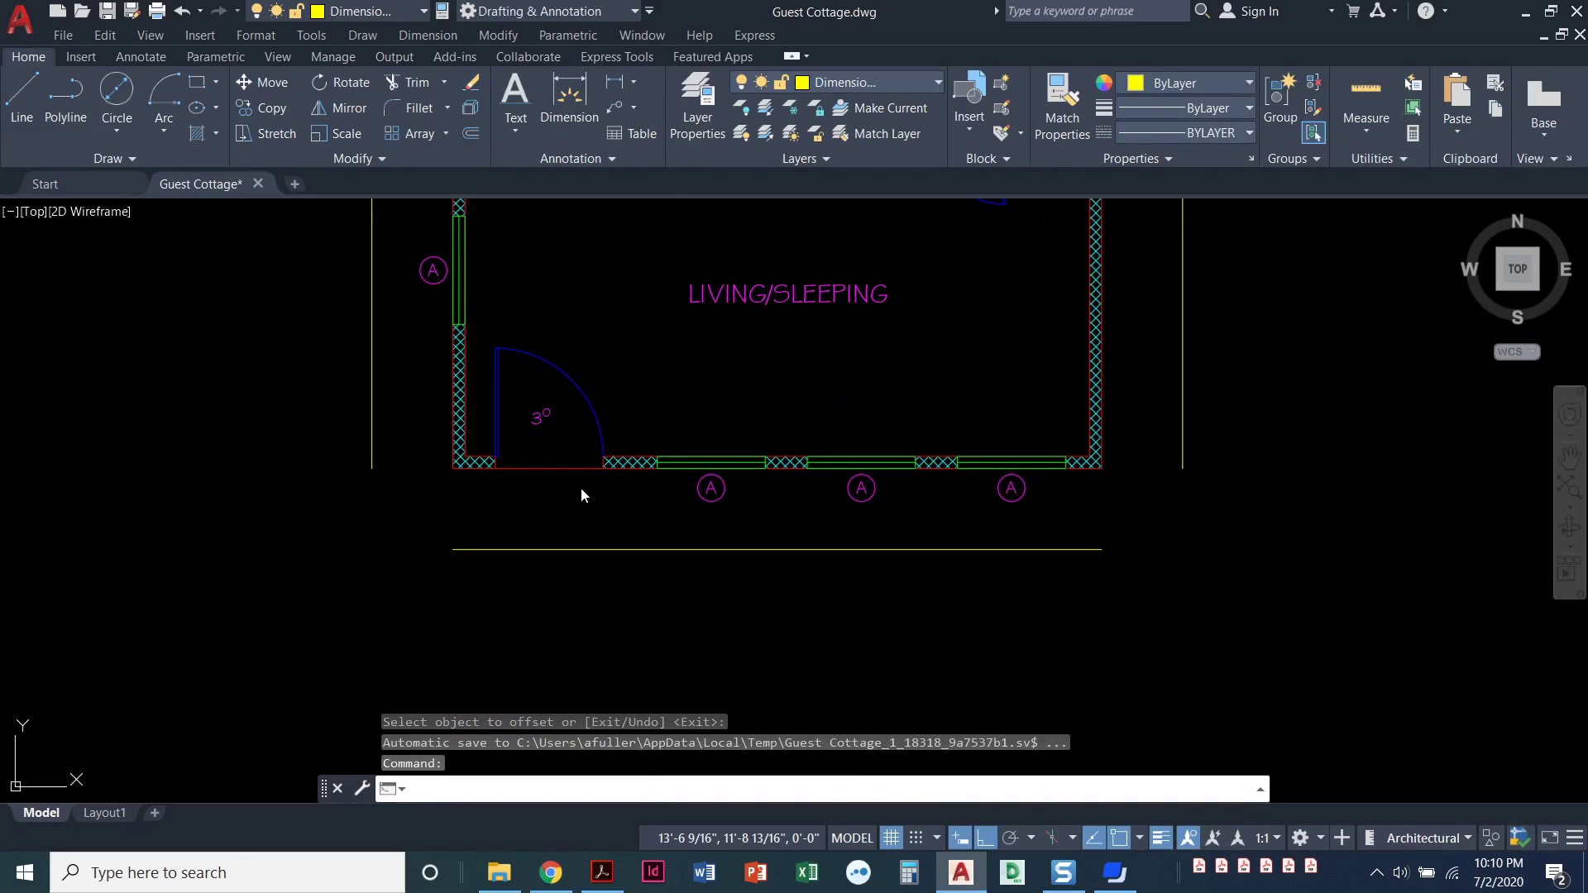
{"action": "left_click", "coordinate": [472, 135]}
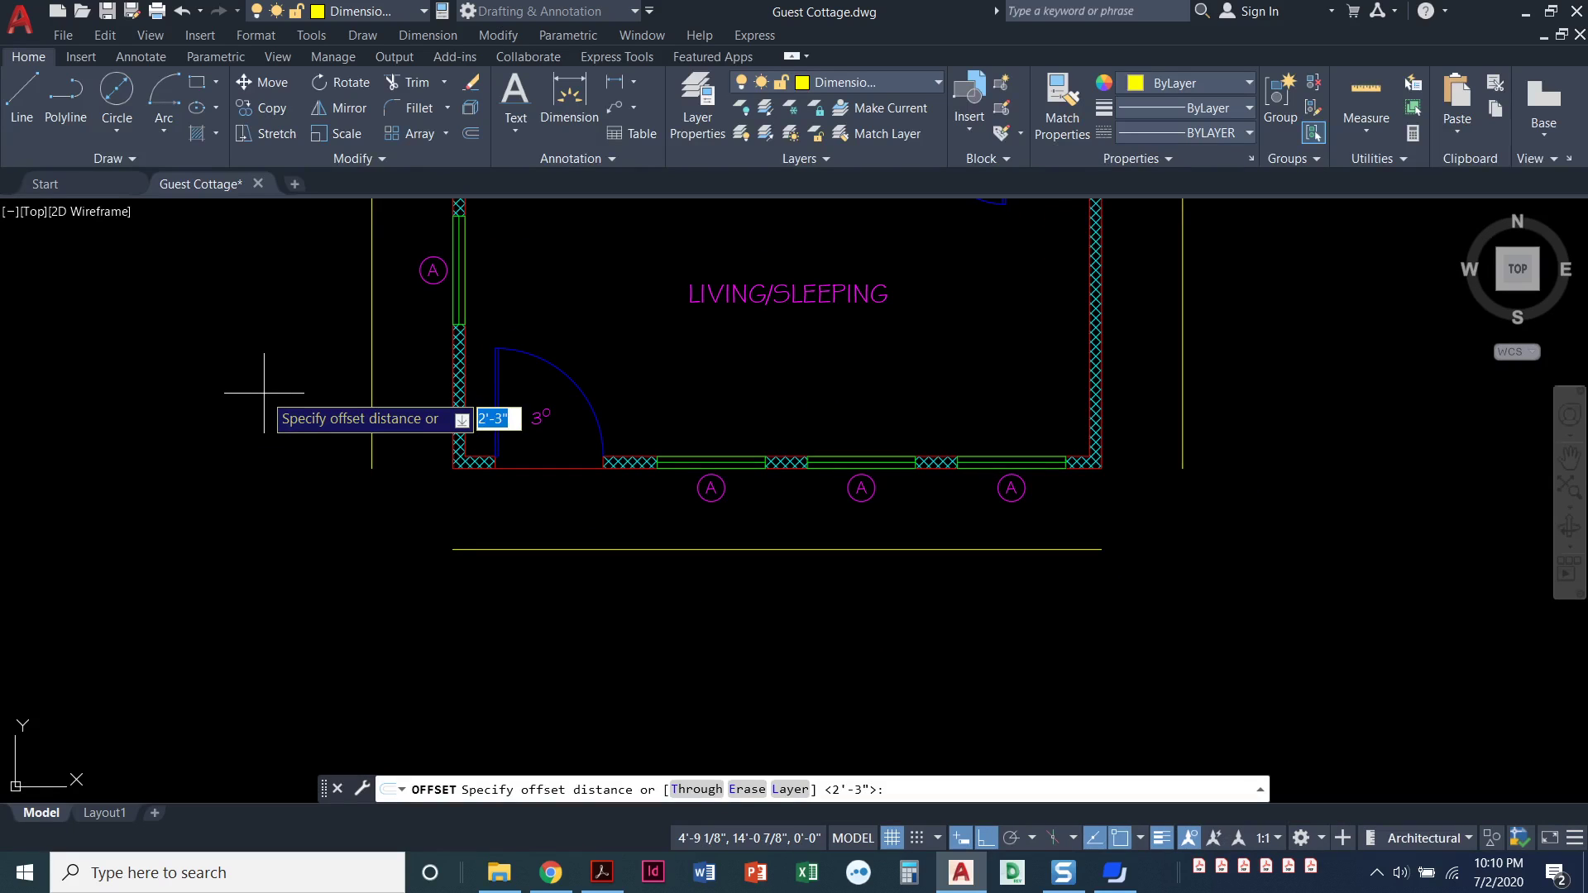
{"action": "type", "text": "1'6"}
{"action": "key", "text": "Return"}
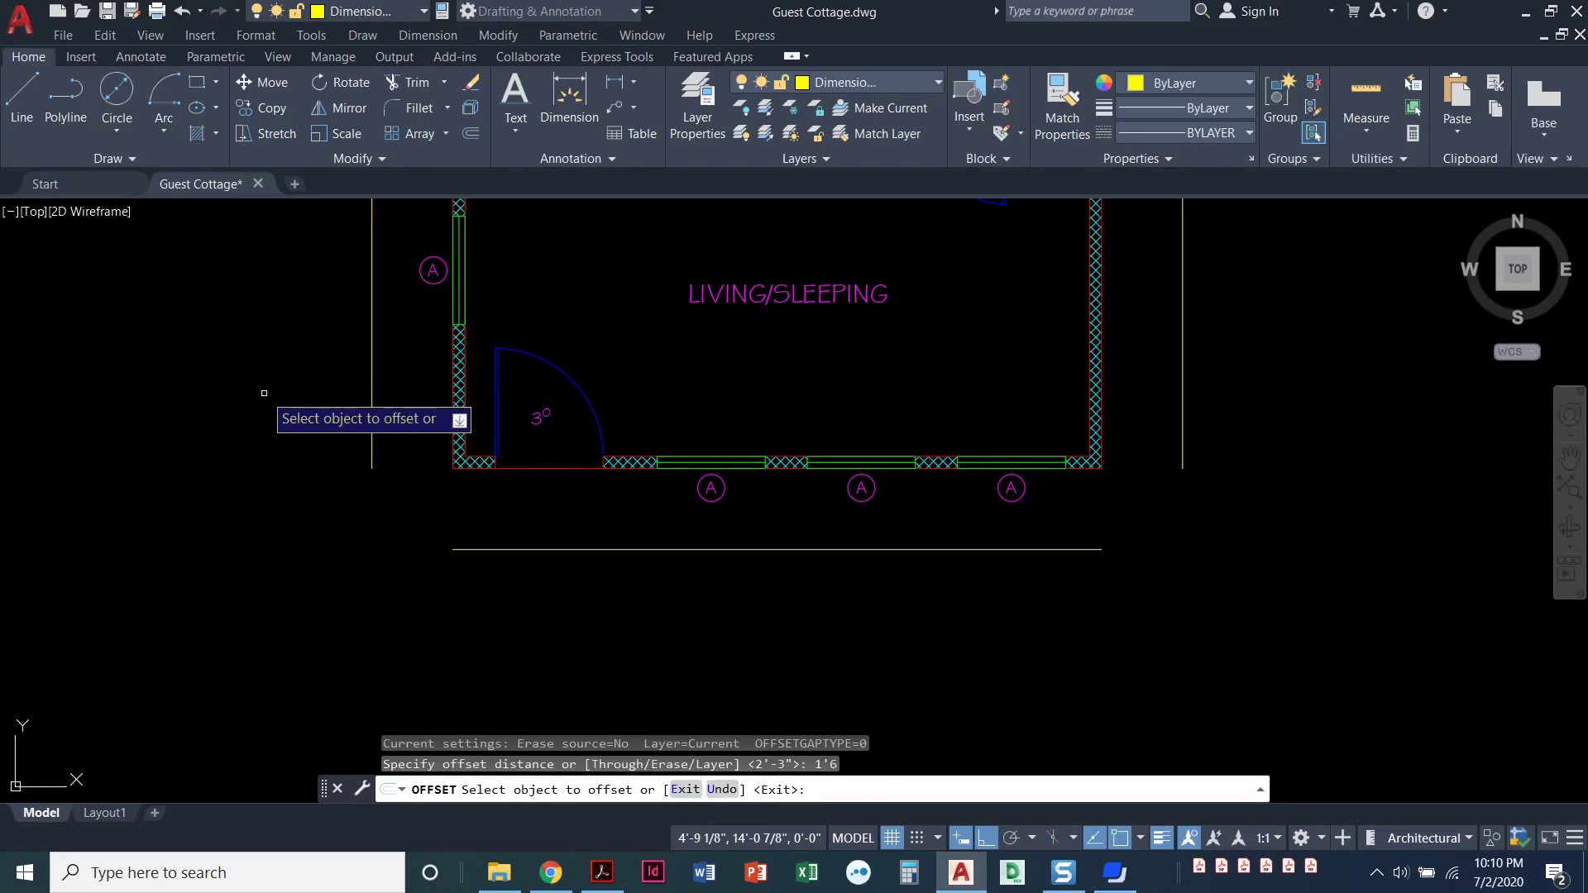
Step: Offset the bottom, left, right and top guide lines 1'-6" outward
{"action": "left_click", "coordinate": [570, 549]}
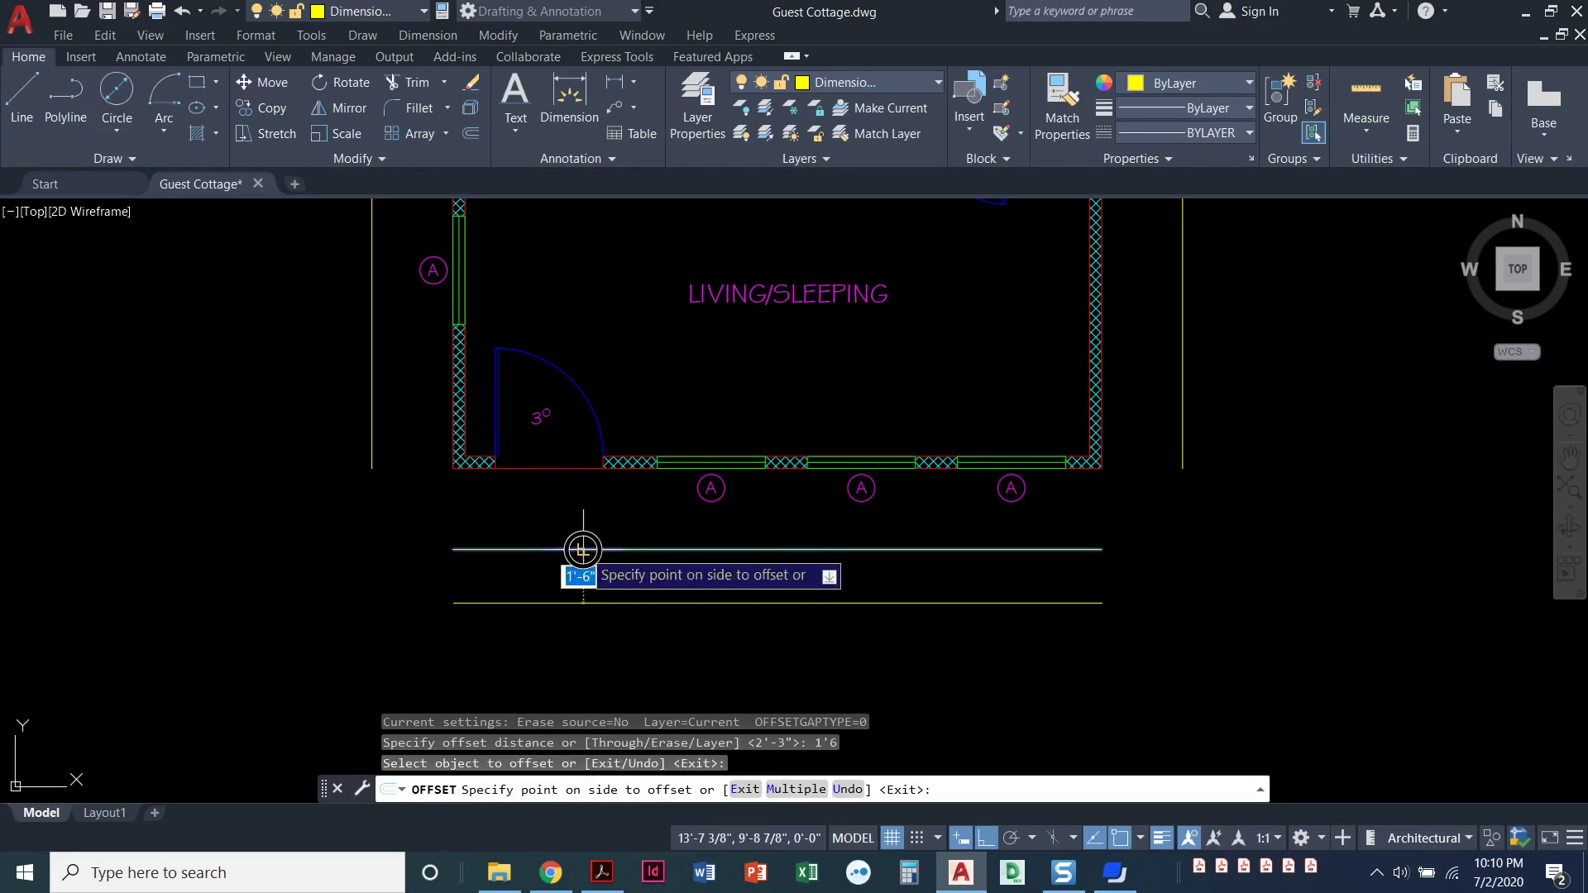
{"action": "left_click", "coordinate": [551, 627]}
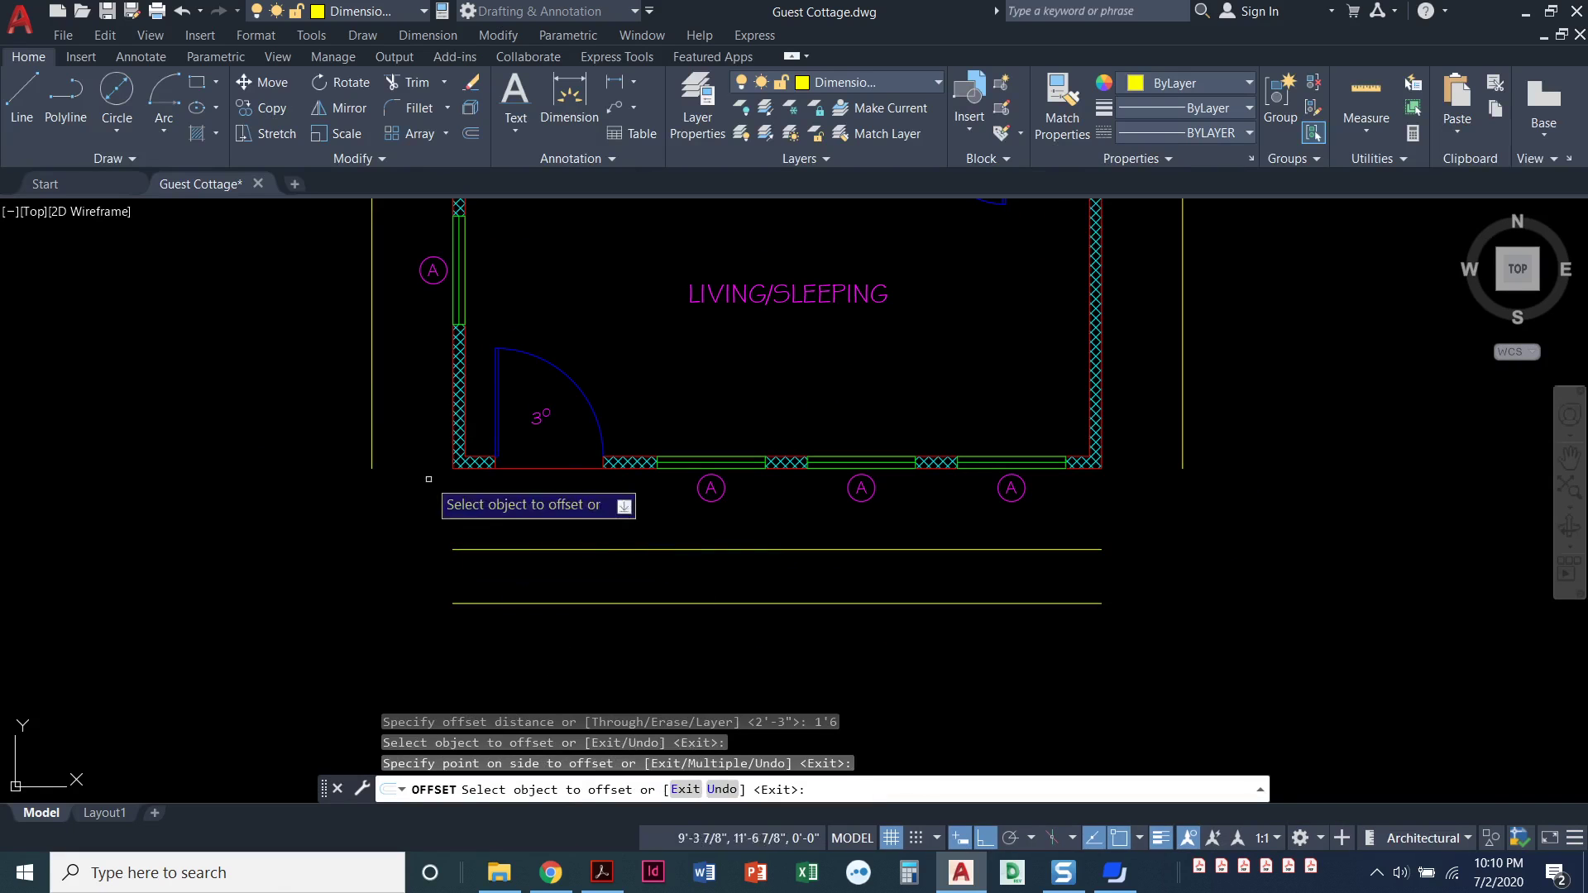
{"action": "left_click", "coordinate": [371, 438]}
{"action": "left_click", "coordinate": [168, 435]}
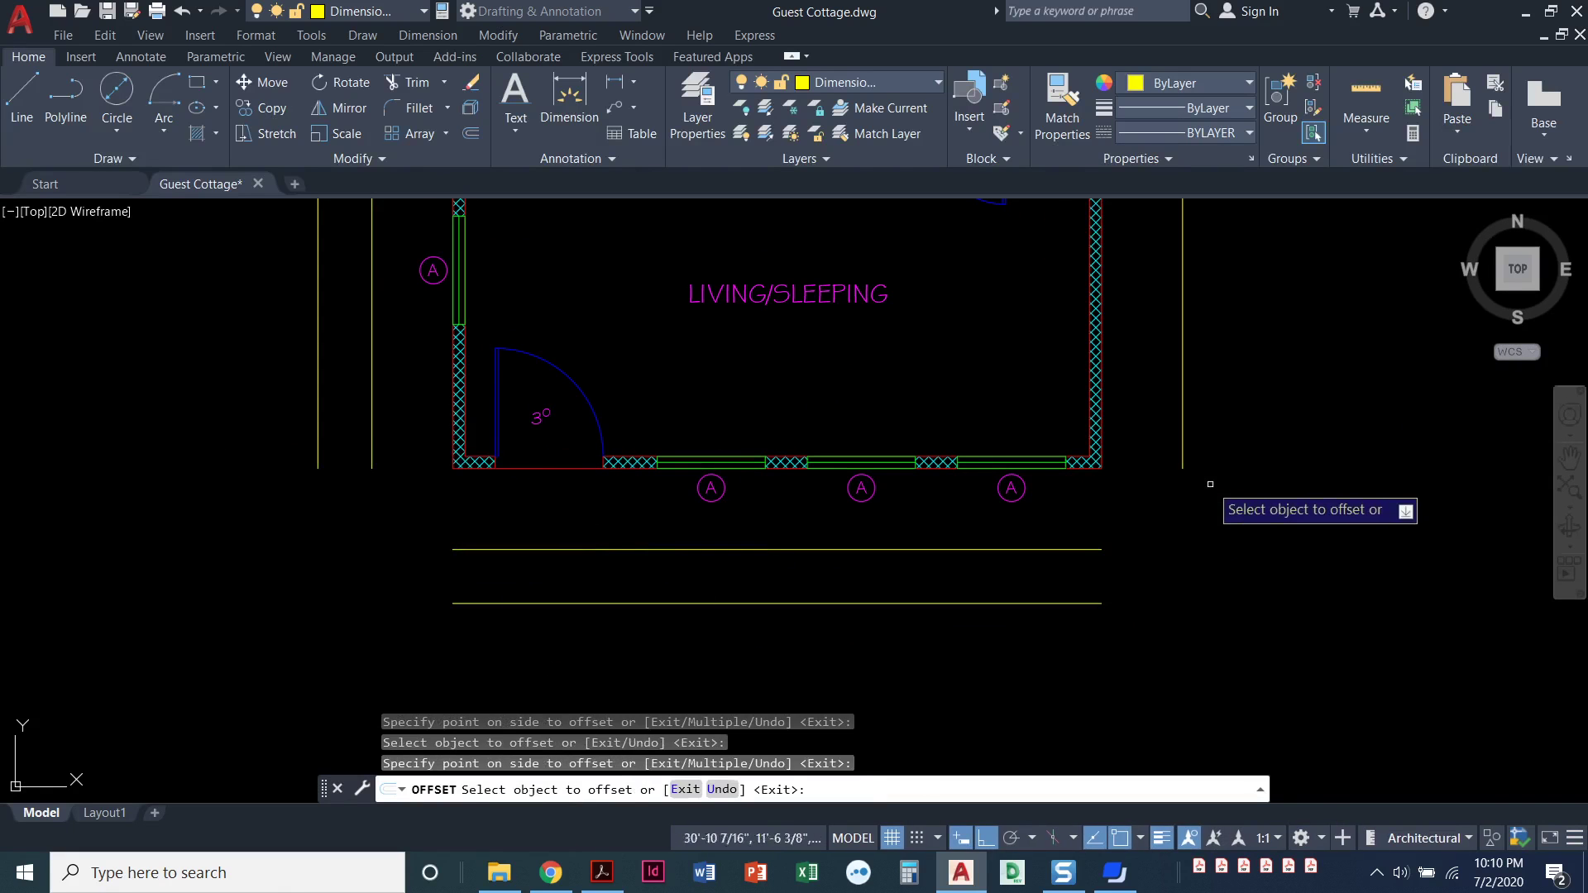
{"action": "left_click", "coordinate": [1184, 450]}
{"action": "left_click", "coordinate": [1192, 446]}
{"action": "scroll", "coordinate": [993, 472], "scroll_direction": "down", "scroll_amount": 3}
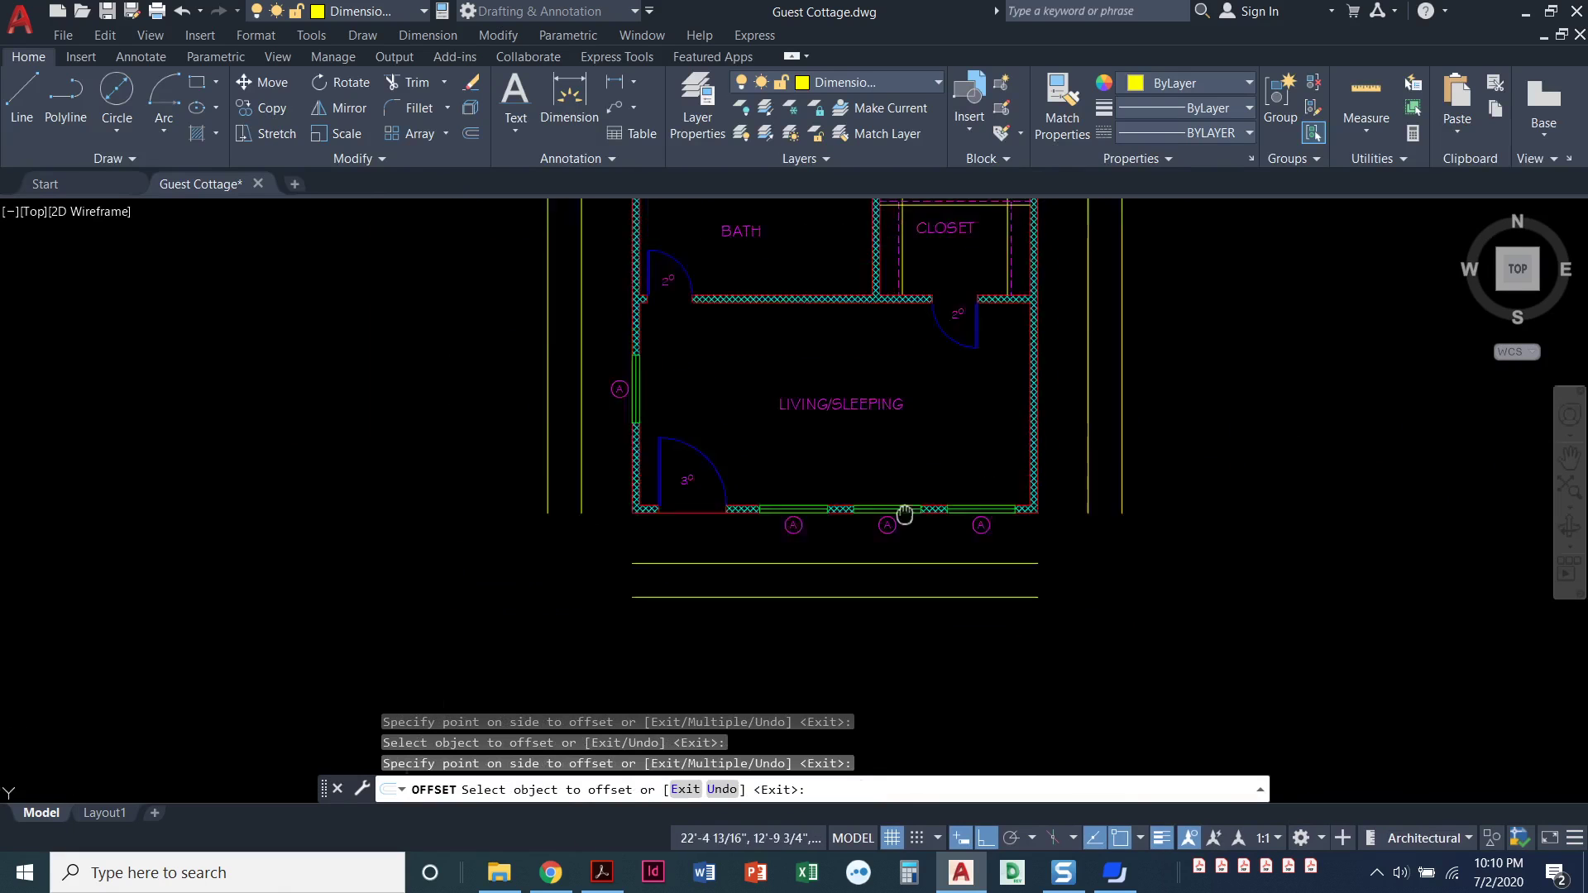
{"action": "middle_click_drag", "start_coordinate": [842, 420], "coordinate": [854, 535]}
{"action": "left_click", "coordinate": [894, 352]}
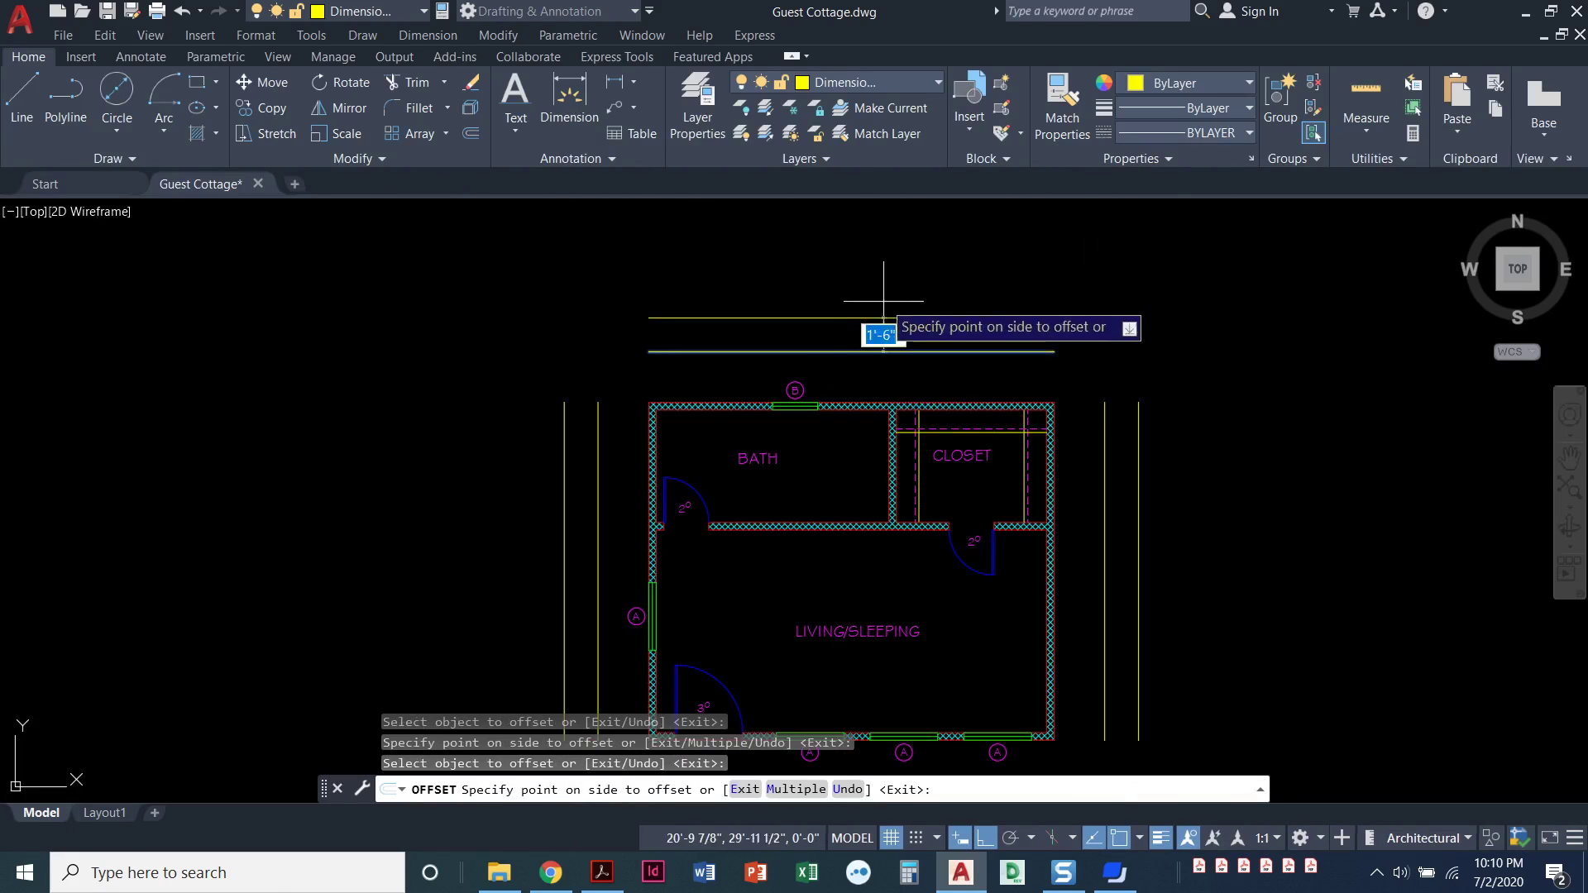
{"action": "left_click", "coordinate": [891, 282]}
{"action": "key", "text": "Return"}
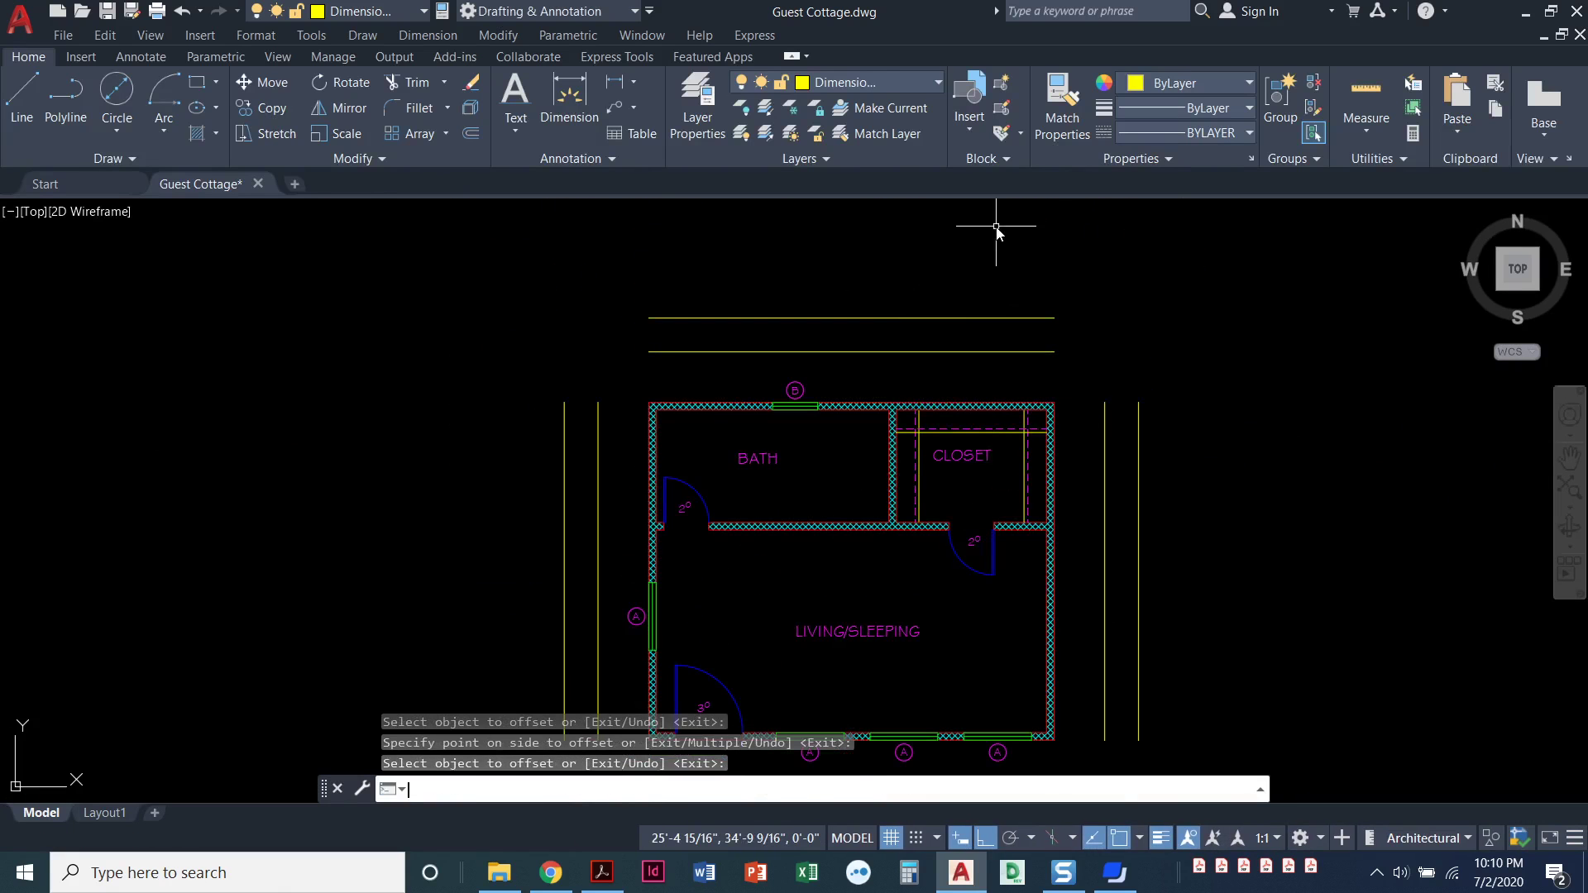
Step: Pick Dimensions from the layer dropdown as current and switch to the Annotate ribbon
{"action": "left_click", "coordinate": [866, 81]}
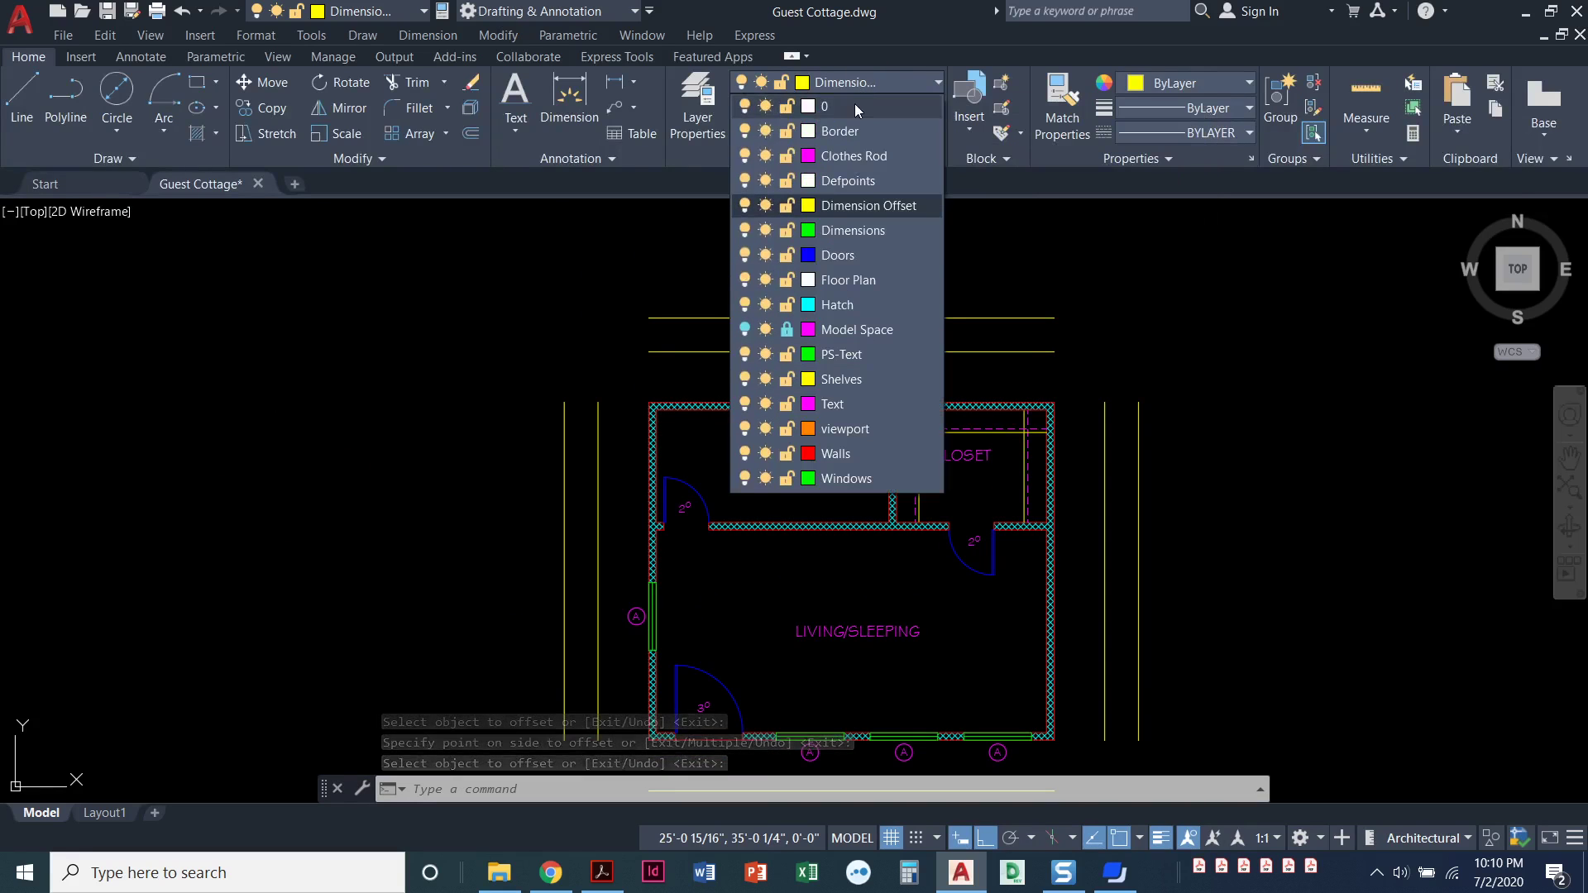
{"action": "left_click", "coordinate": [857, 233]}
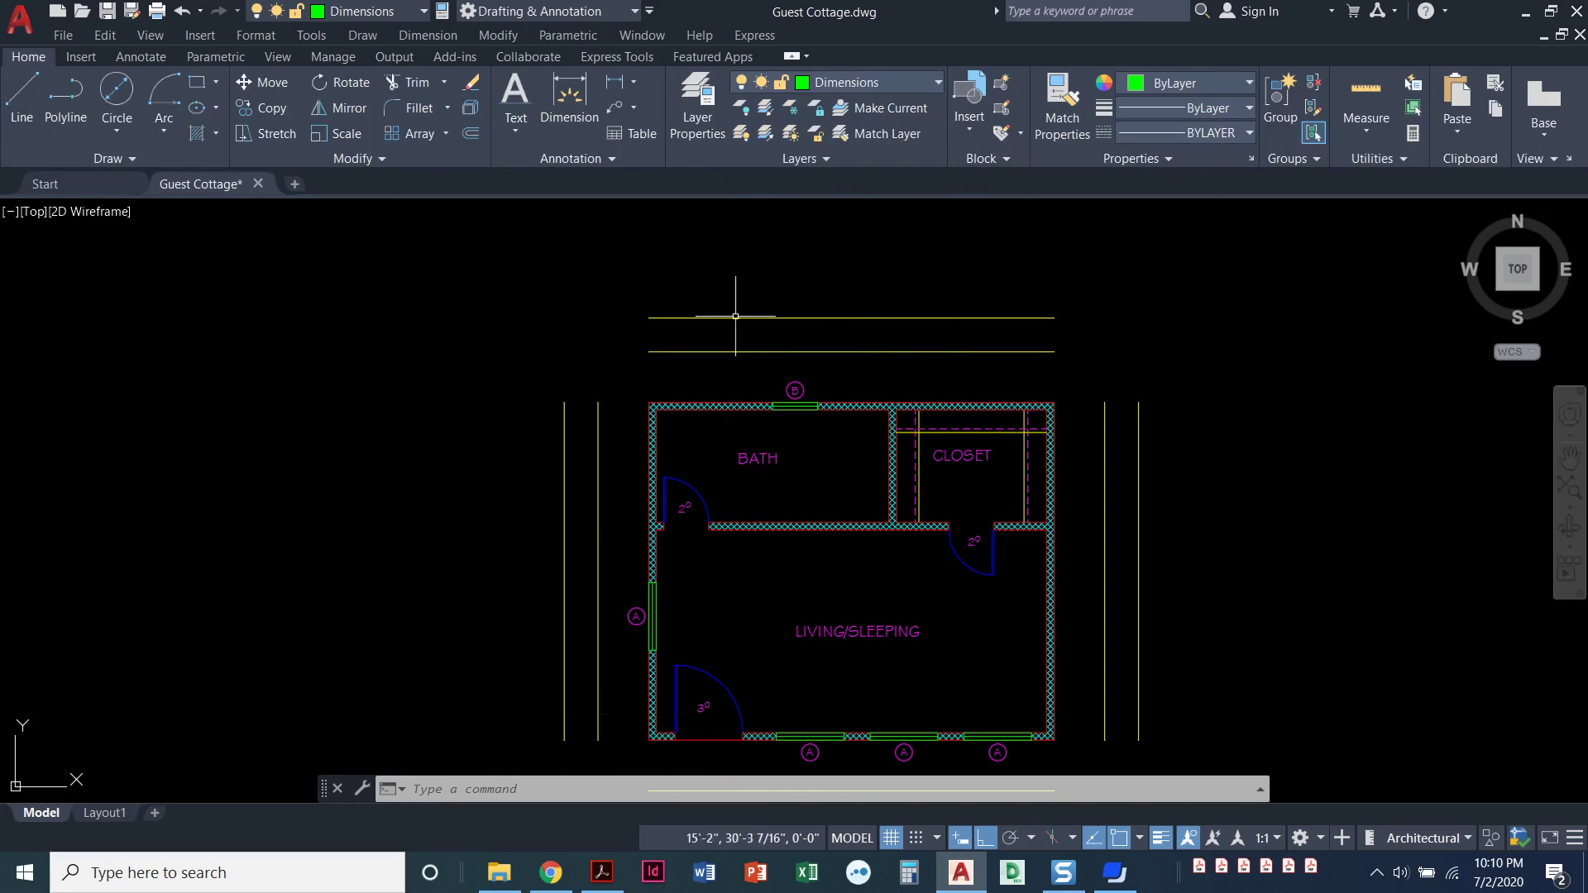
{"action": "left_click", "coordinate": [143, 60]}
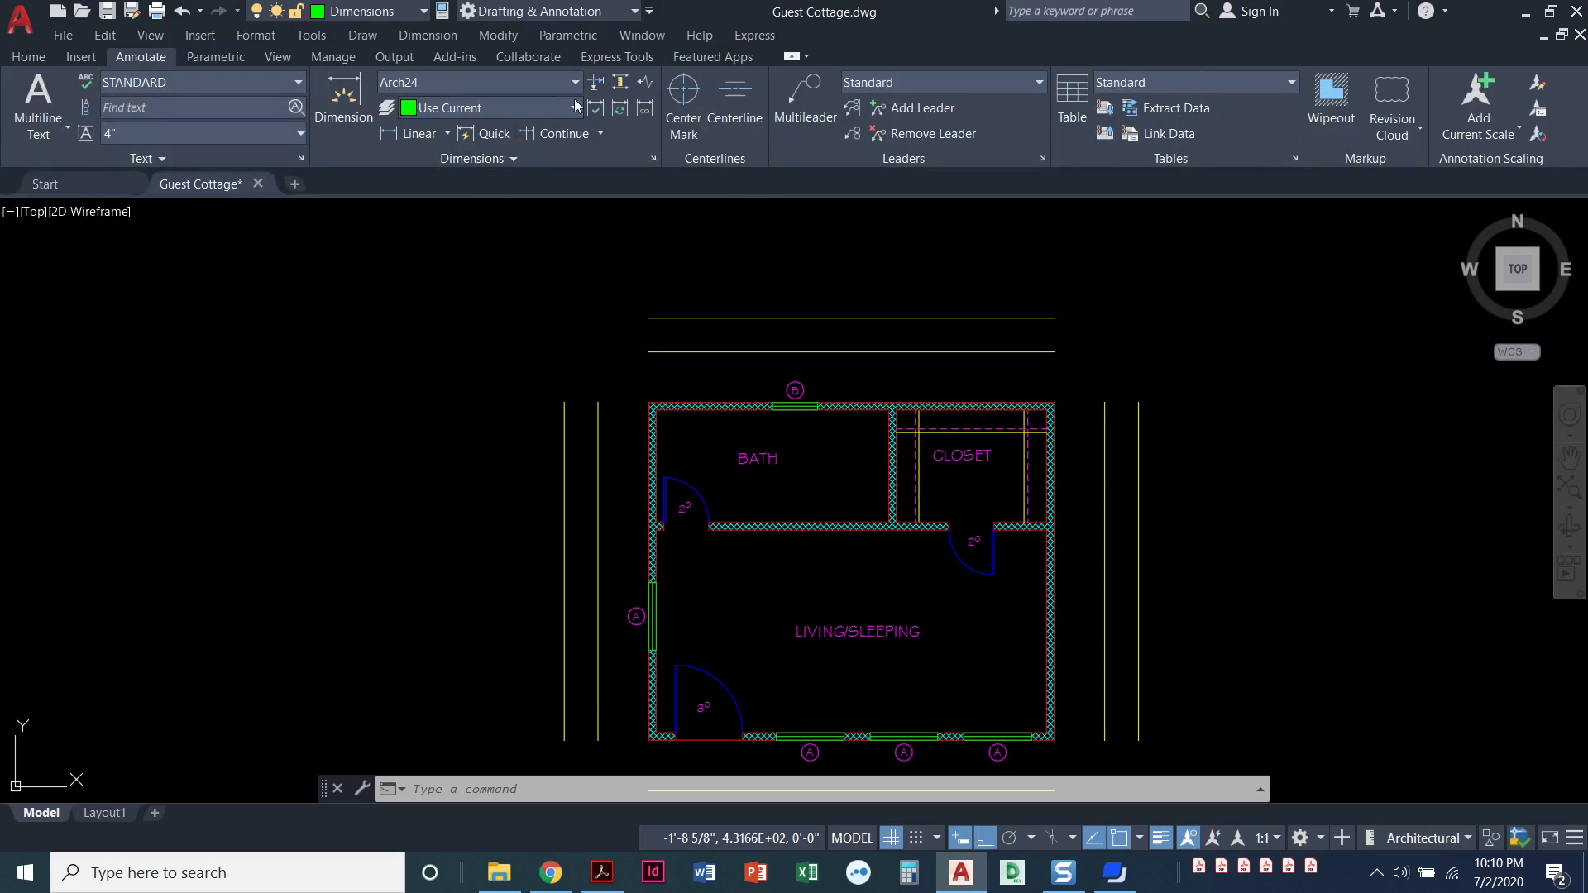
Step: Add a linear 6'-6" dimension from the top-left wall corner to window B's centre on the inner guide line
{"action": "left_click", "coordinate": [387, 136]}
{"action": "scroll", "coordinate": [641, 384], "scroll_direction": "up", "scroll_amount": 5}
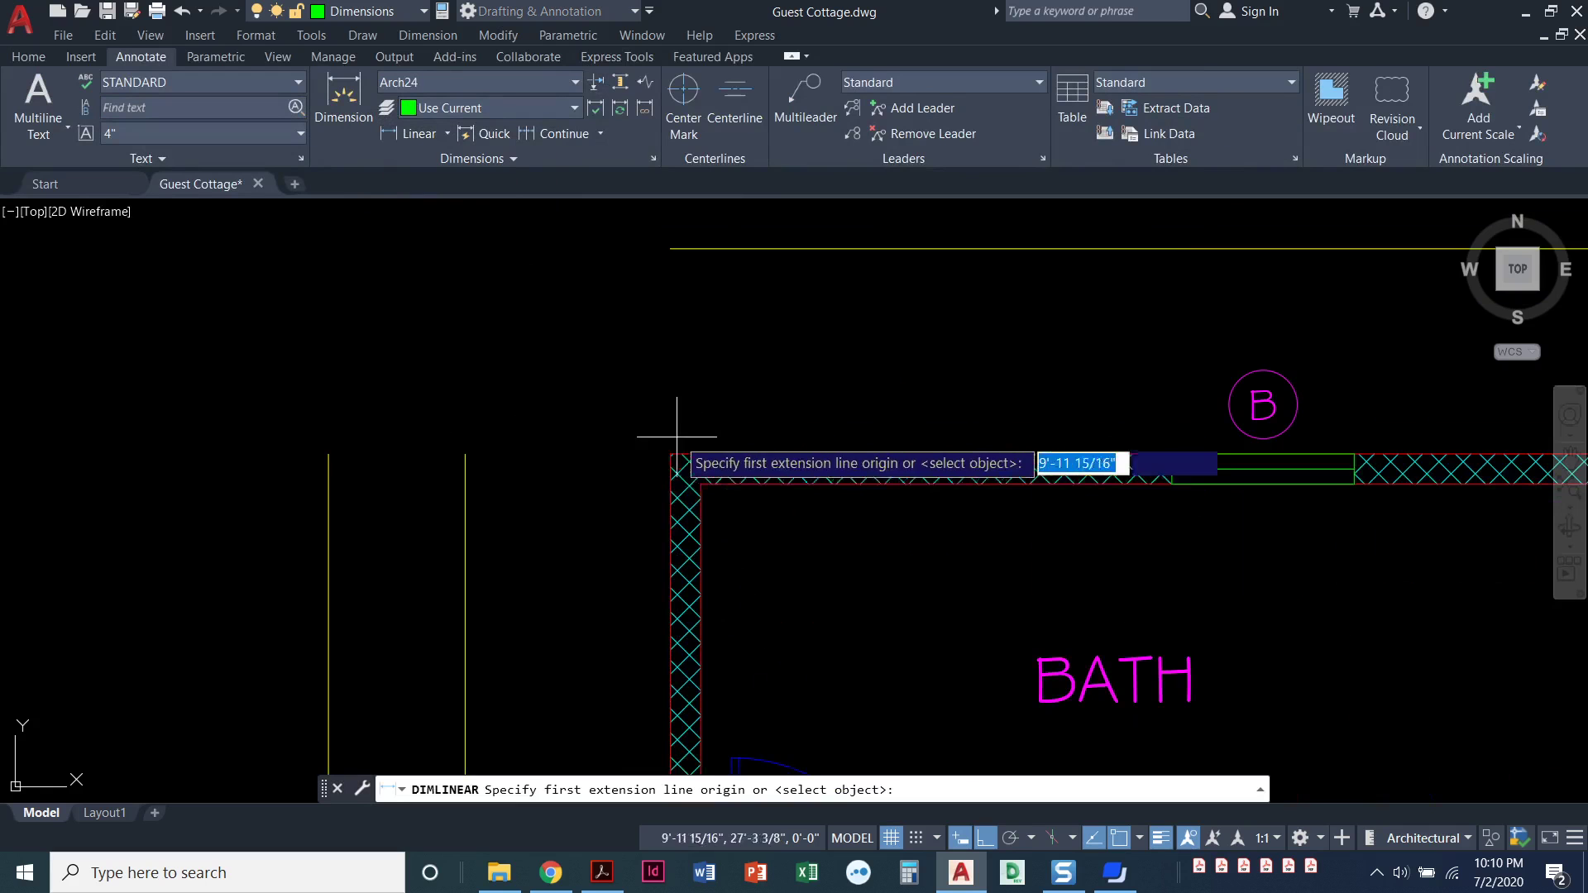
{"action": "left_click", "coordinate": [670, 453]}
{"action": "scroll", "coordinate": [687, 451], "scroll_direction": "down", "scroll_amount": 3}
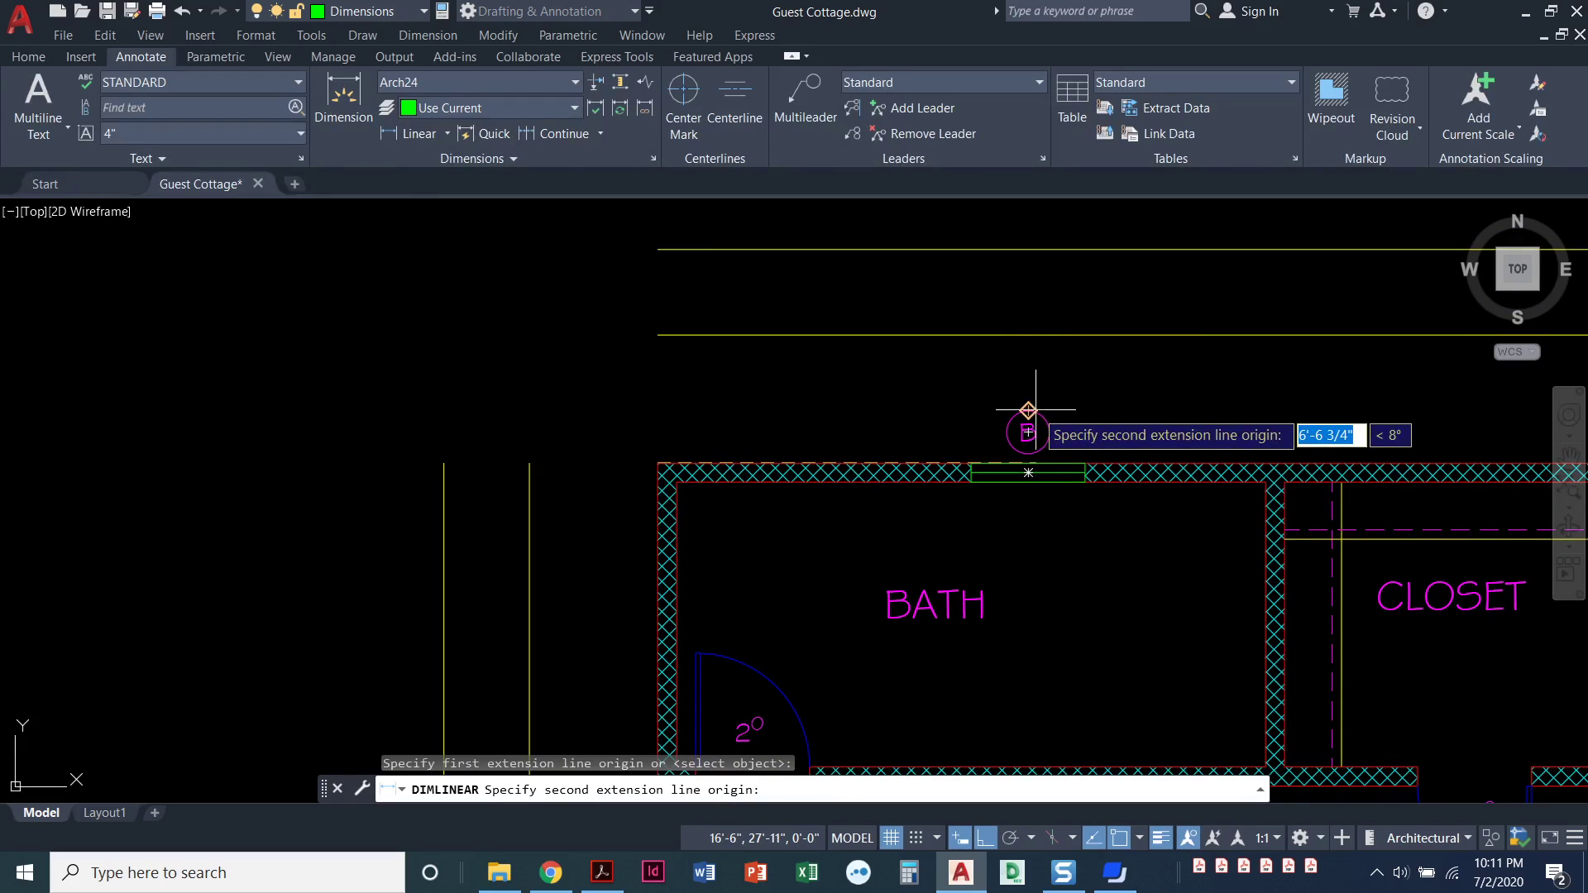
{"action": "left_click", "coordinate": [1028, 411]}
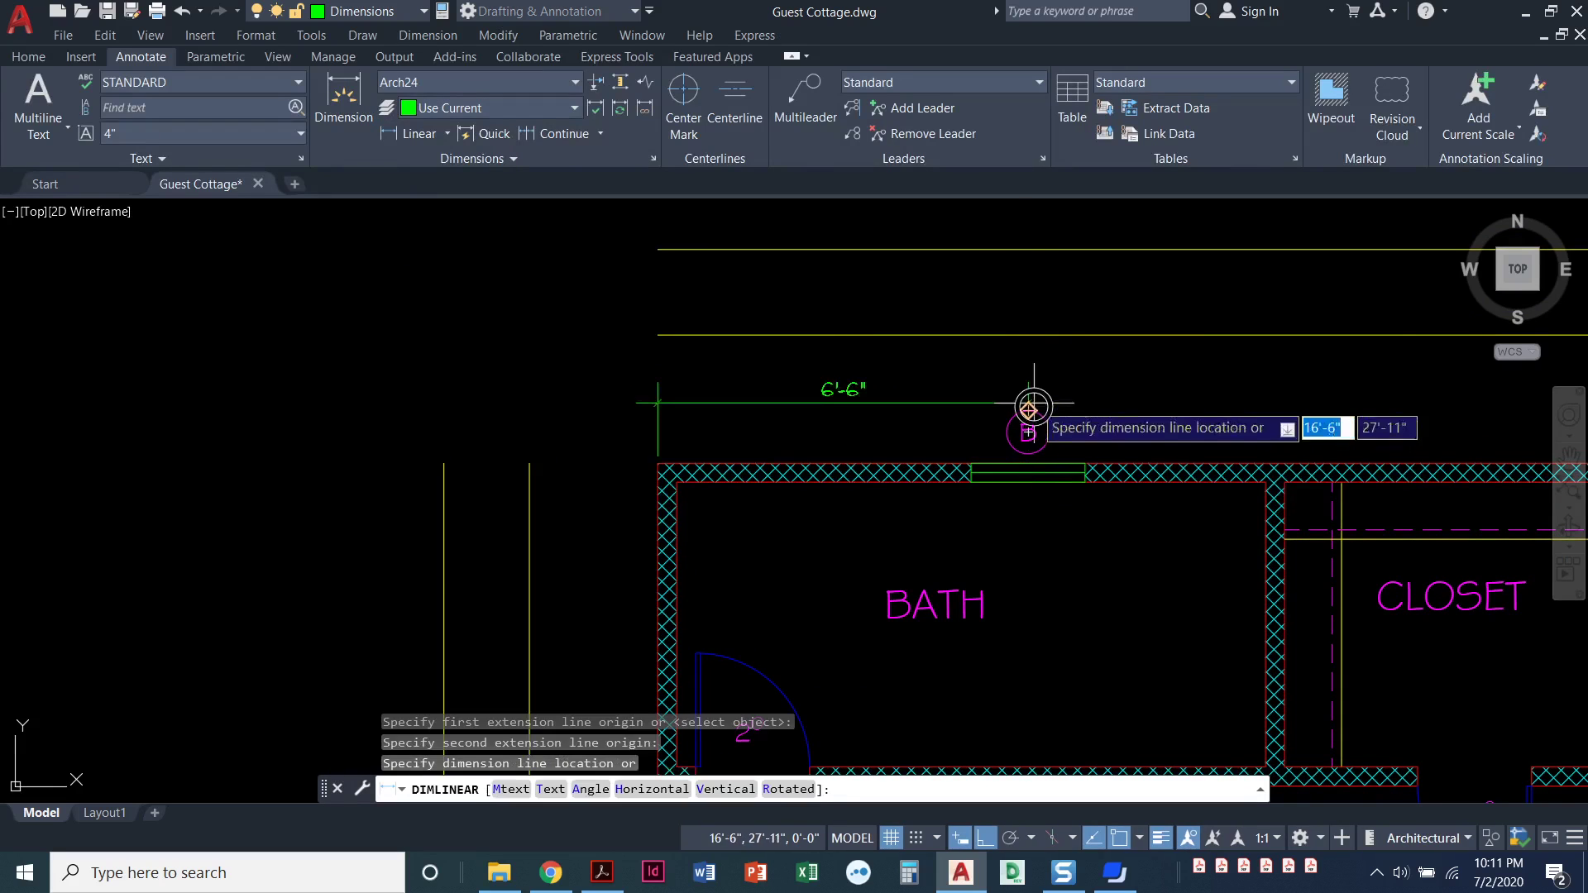
{"action": "left_click", "coordinate": [1026, 336]}
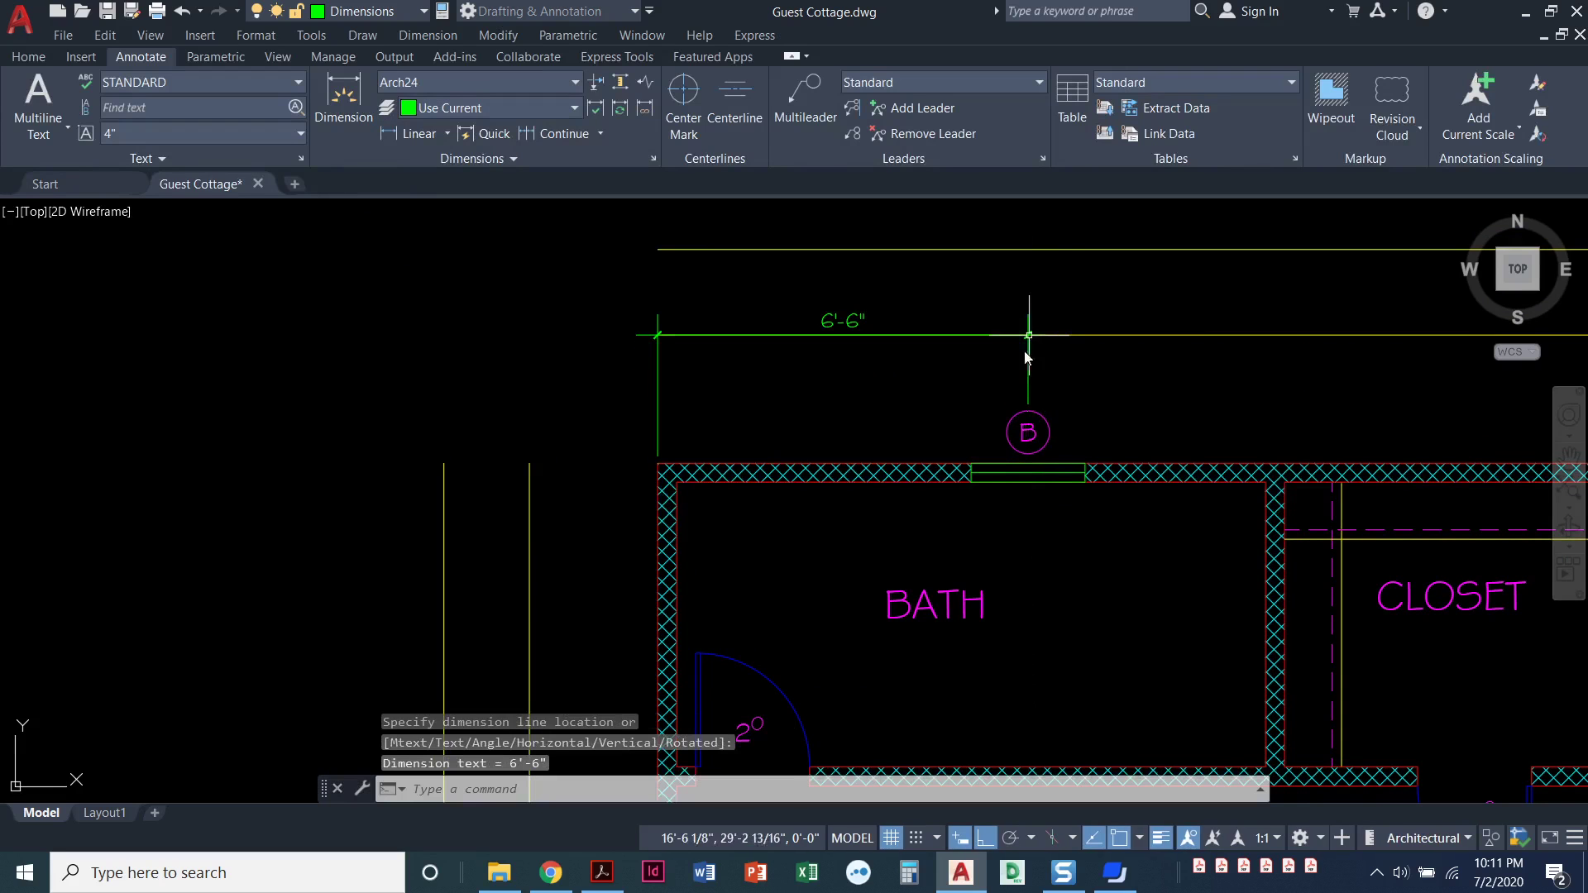
{"action": "key", "text": "Escape"}
{"action": "scroll", "coordinate": [978, 386], "scroll_direction": "up", "scroll_amount": 1}
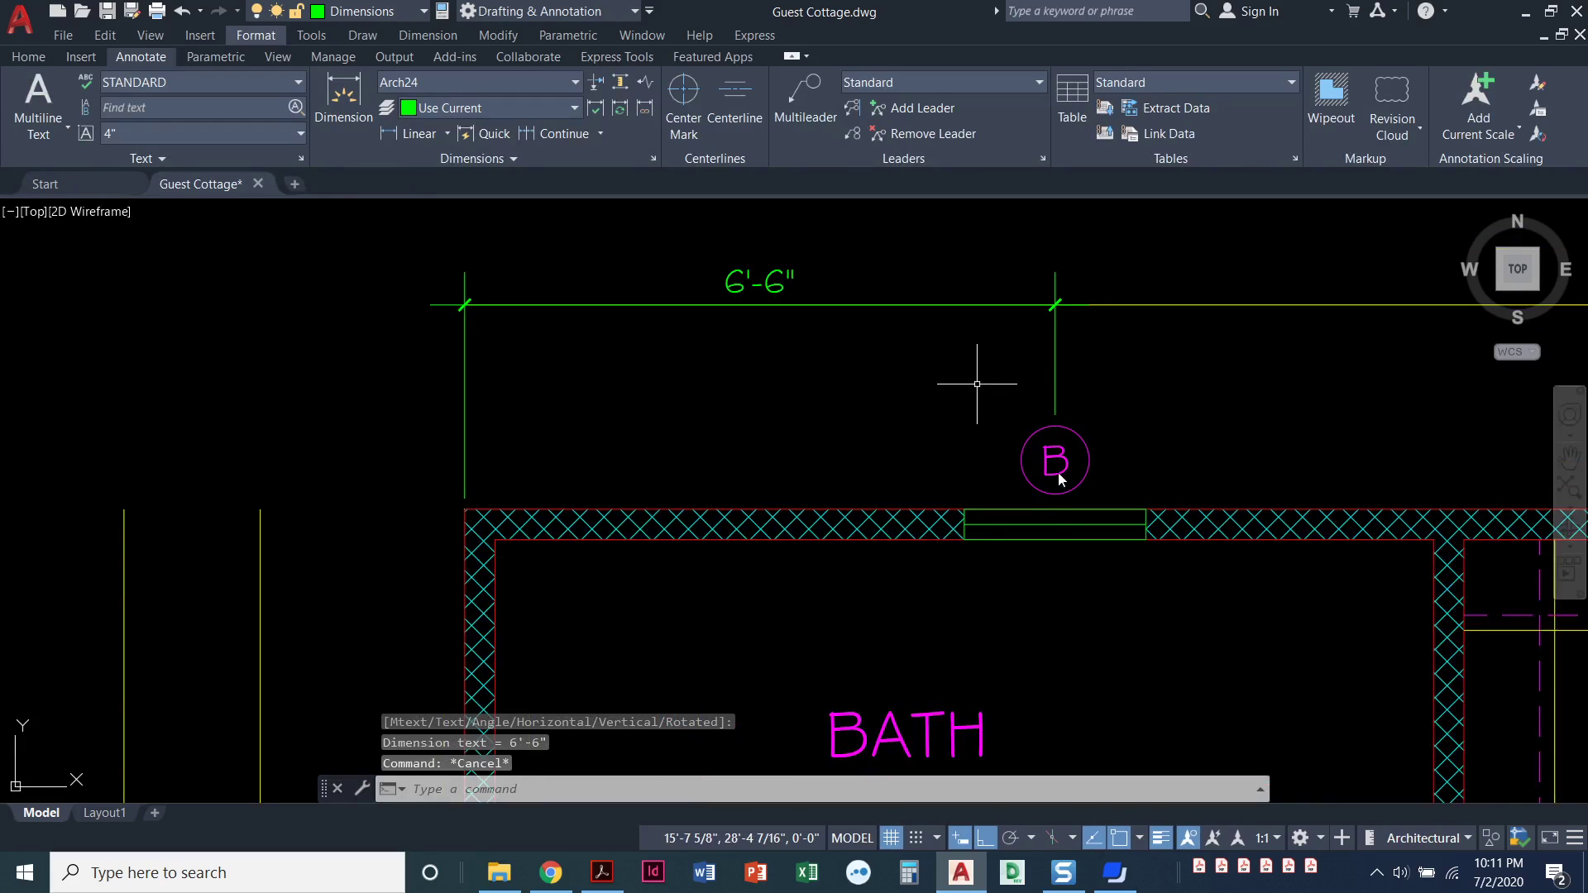
{"action": "middle_click_drag", "start_coordinate": [1058, 454], "coordinate": [1024, 454]}
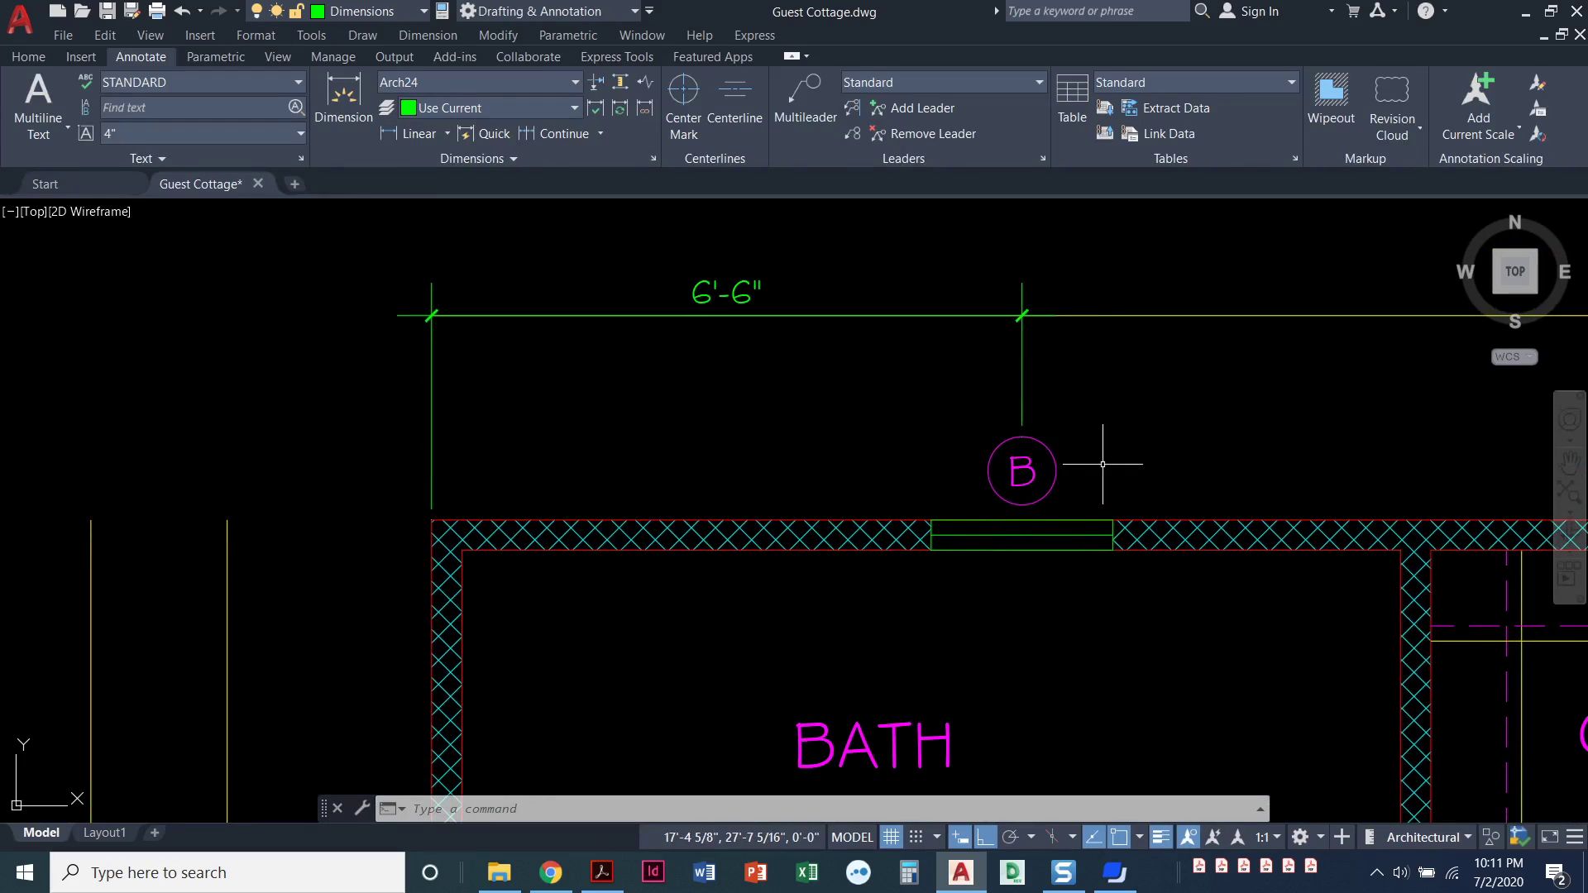
{"action": "type", "text": "m"}
{"action": "key", "text": "Return"}
{"action": "left_click", "coordinate": [1050, 463]}
{"action": "left_click", "coordinate": [1021, 476]}
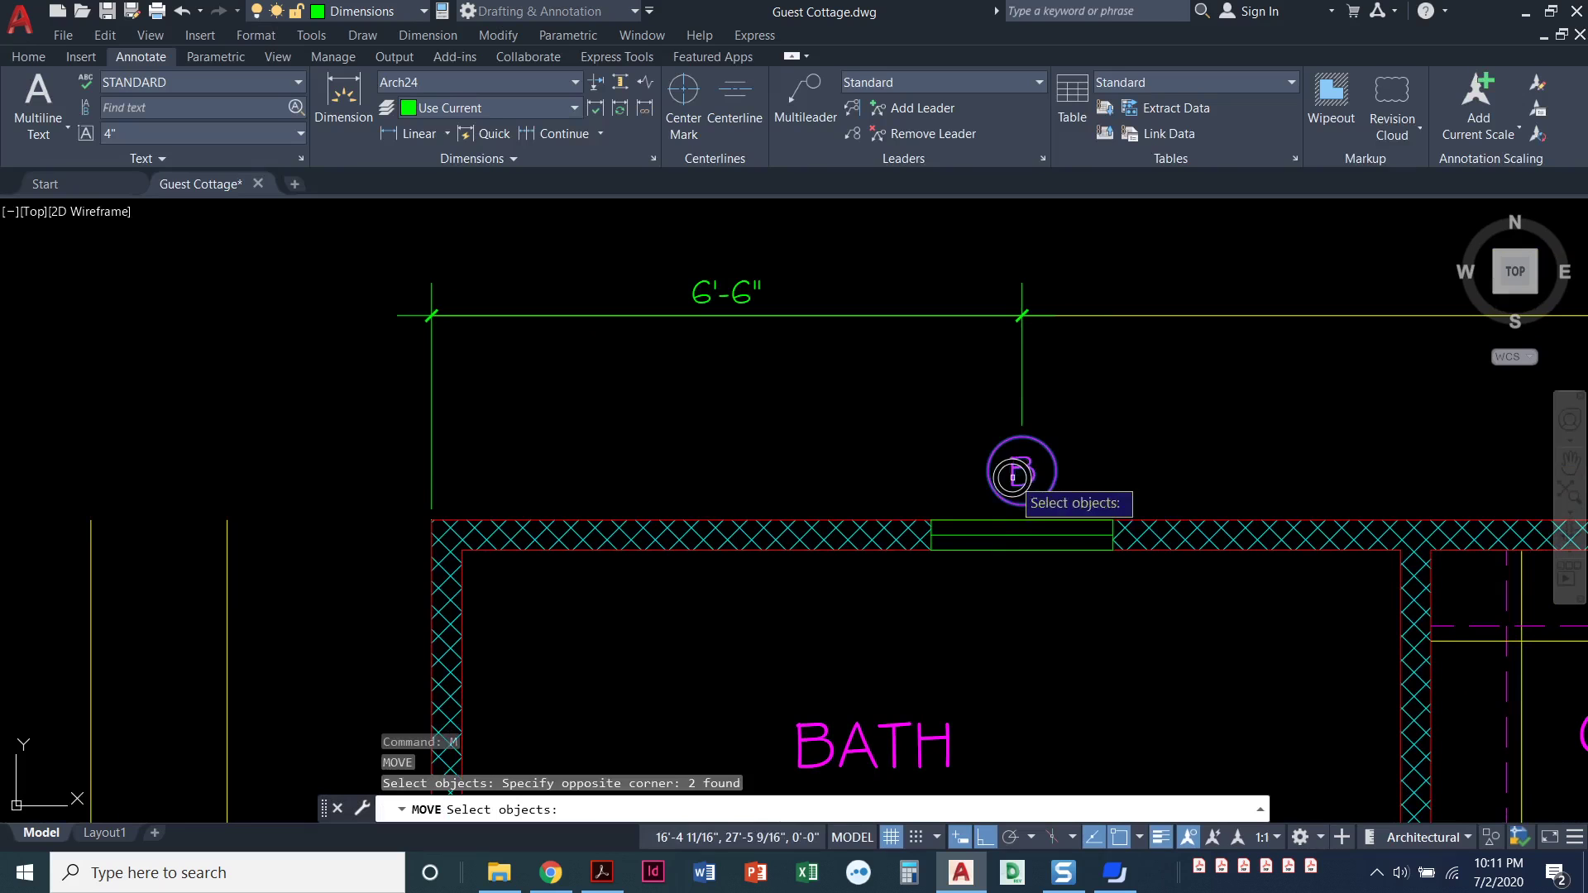
{"action": "key", "text": "Return"}
{"action": "left_click", "coordinate": [1022, 471]}
{"action": "left_click", "coordinate": [935, 480]}
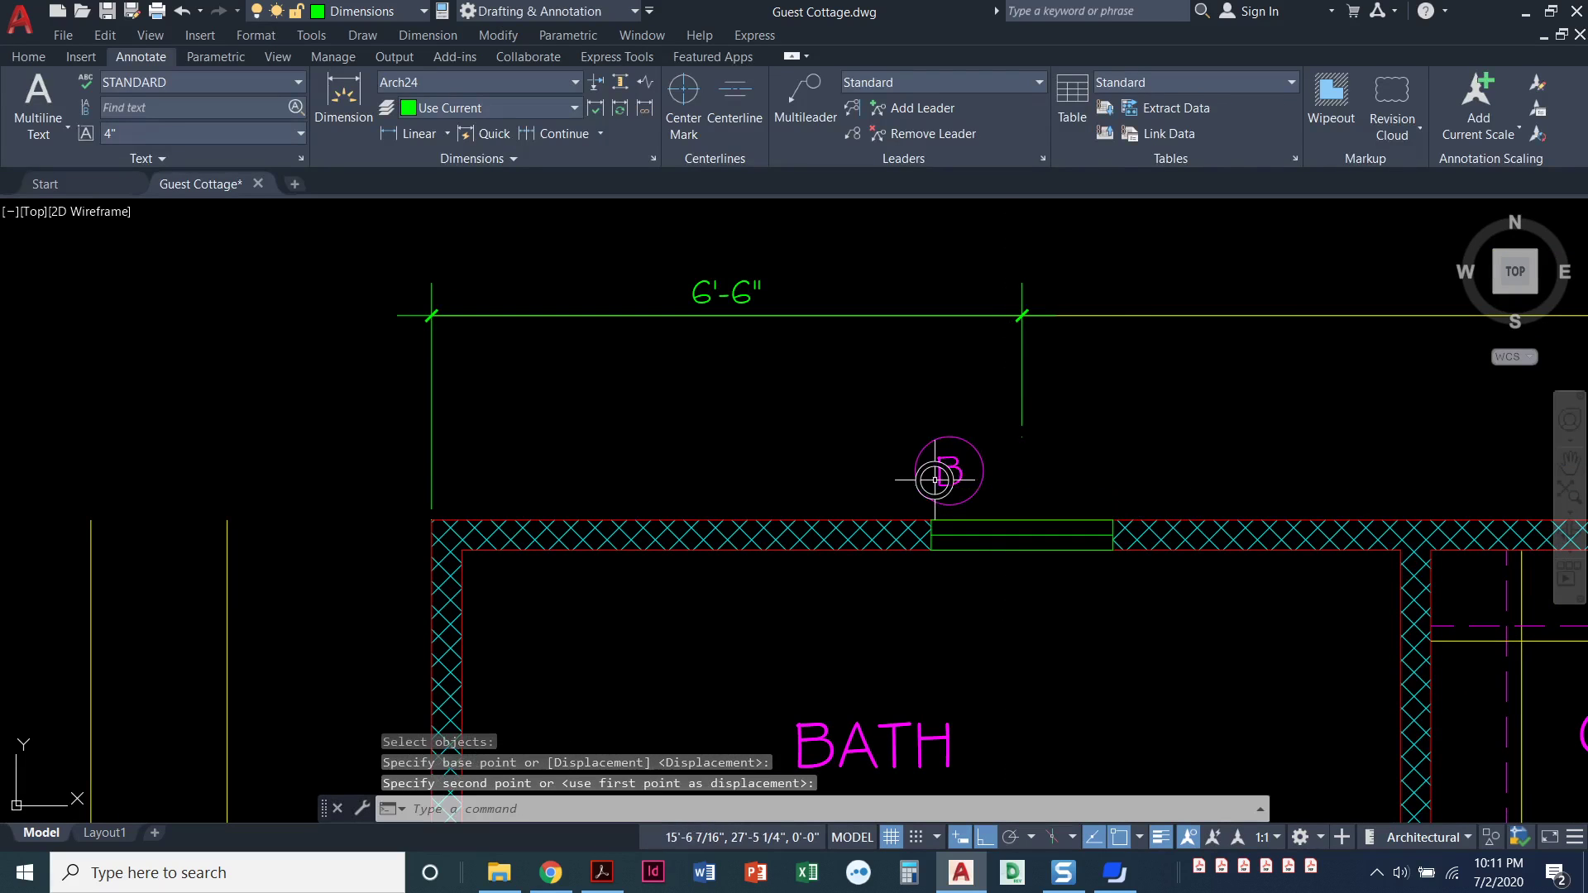
{"action": "key", "text": "Escape"}
{"action": "key", "text": "Escape"}
{"action": "left_click", "coordinate": [950, 330]}
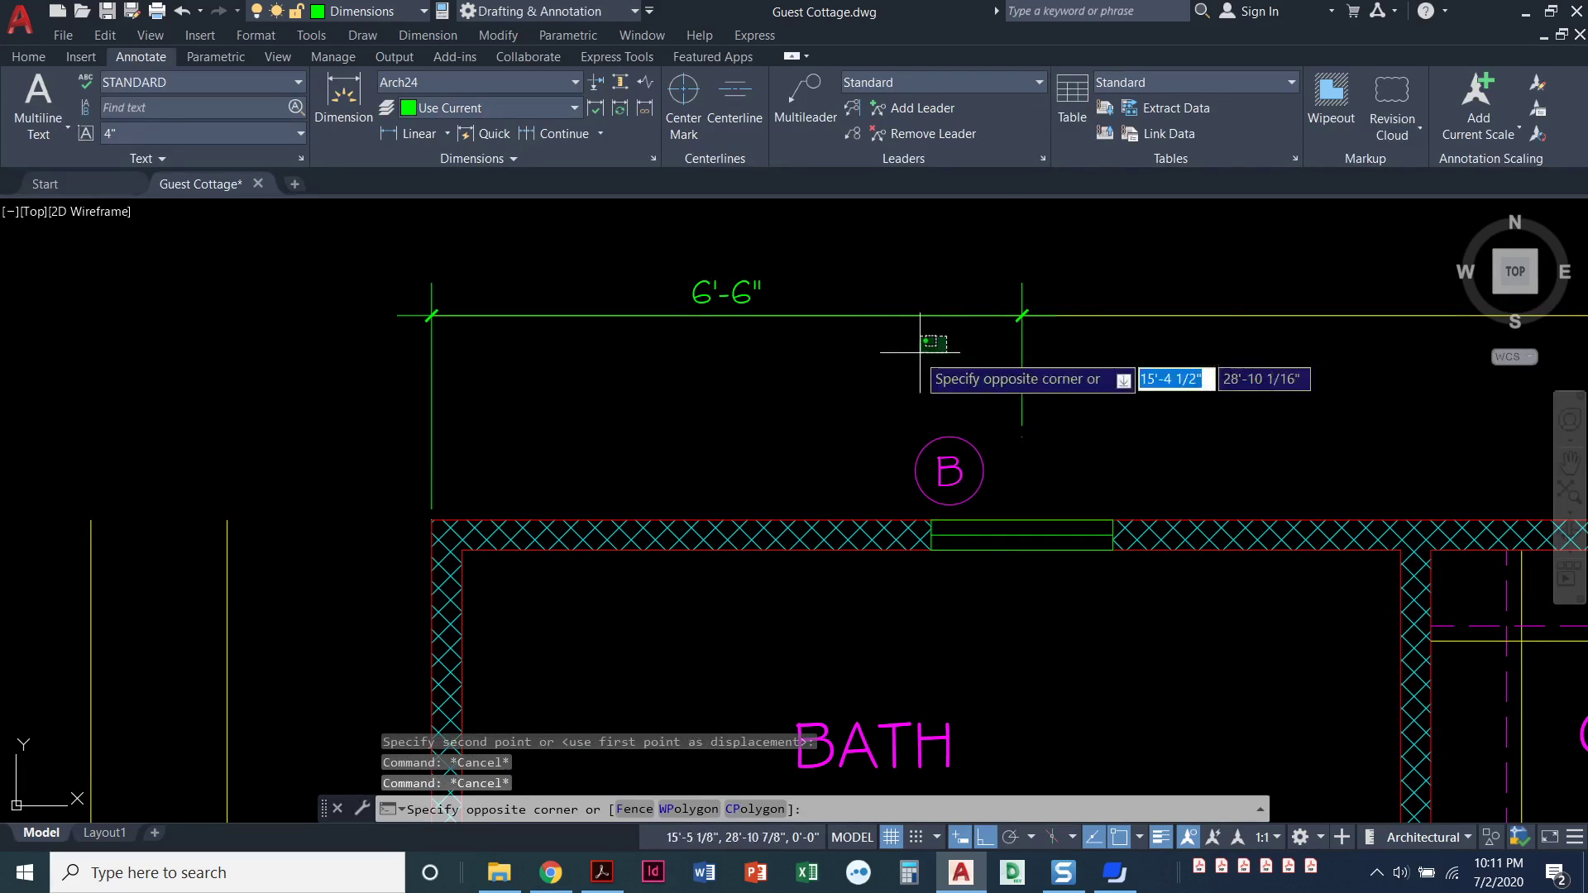
{"action": "key", "text": "Escape"}
{"action": "left_click", "coordinate": [1022, 387]}
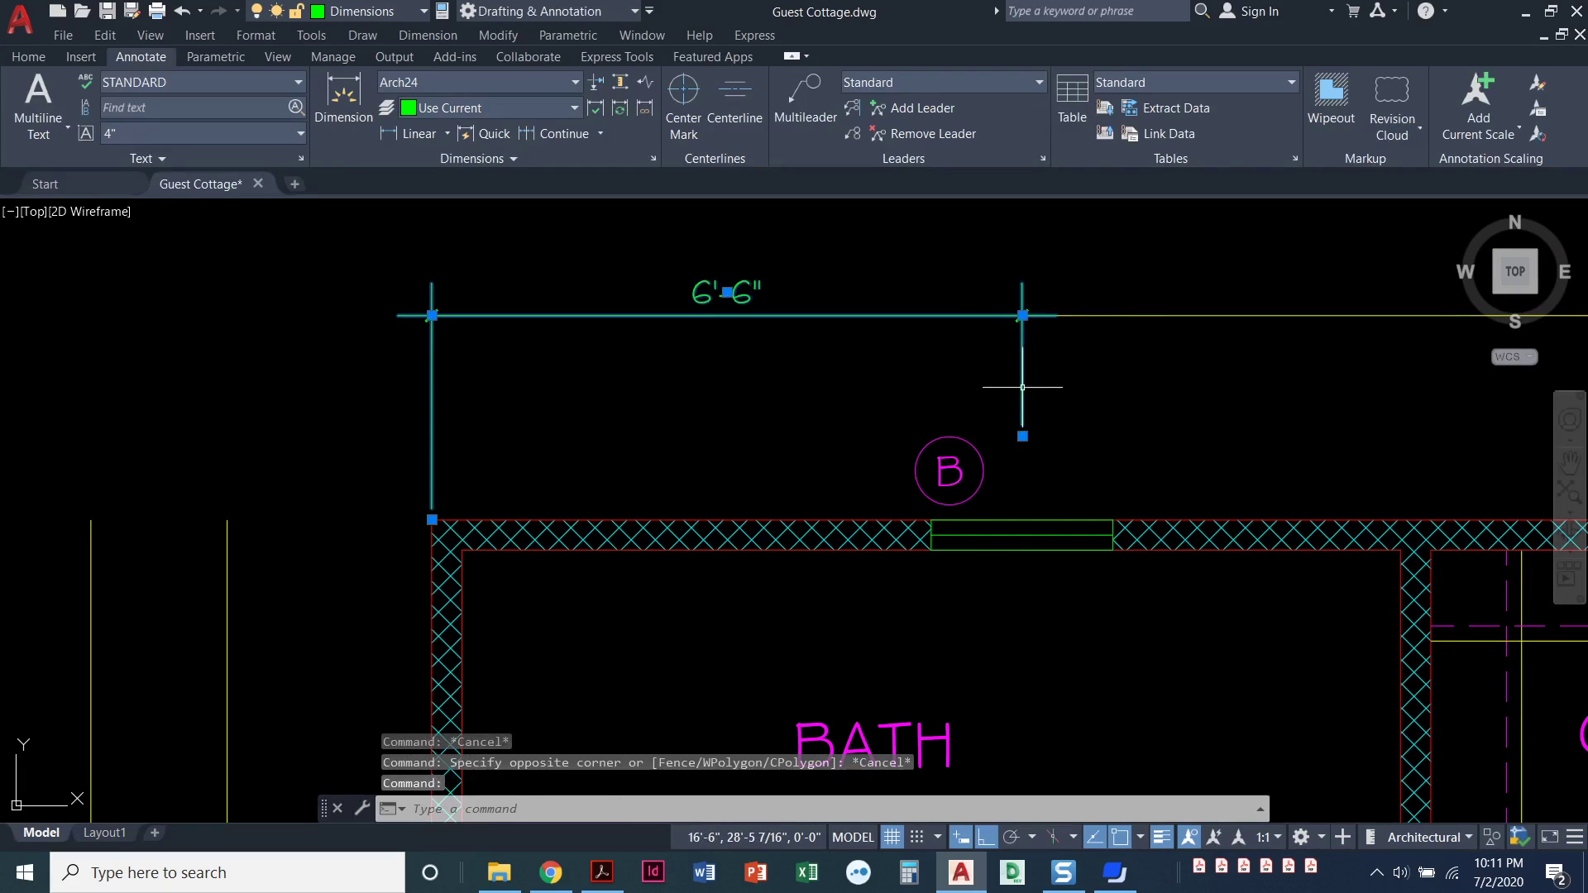
{"action": "key", "text": "Delete"}
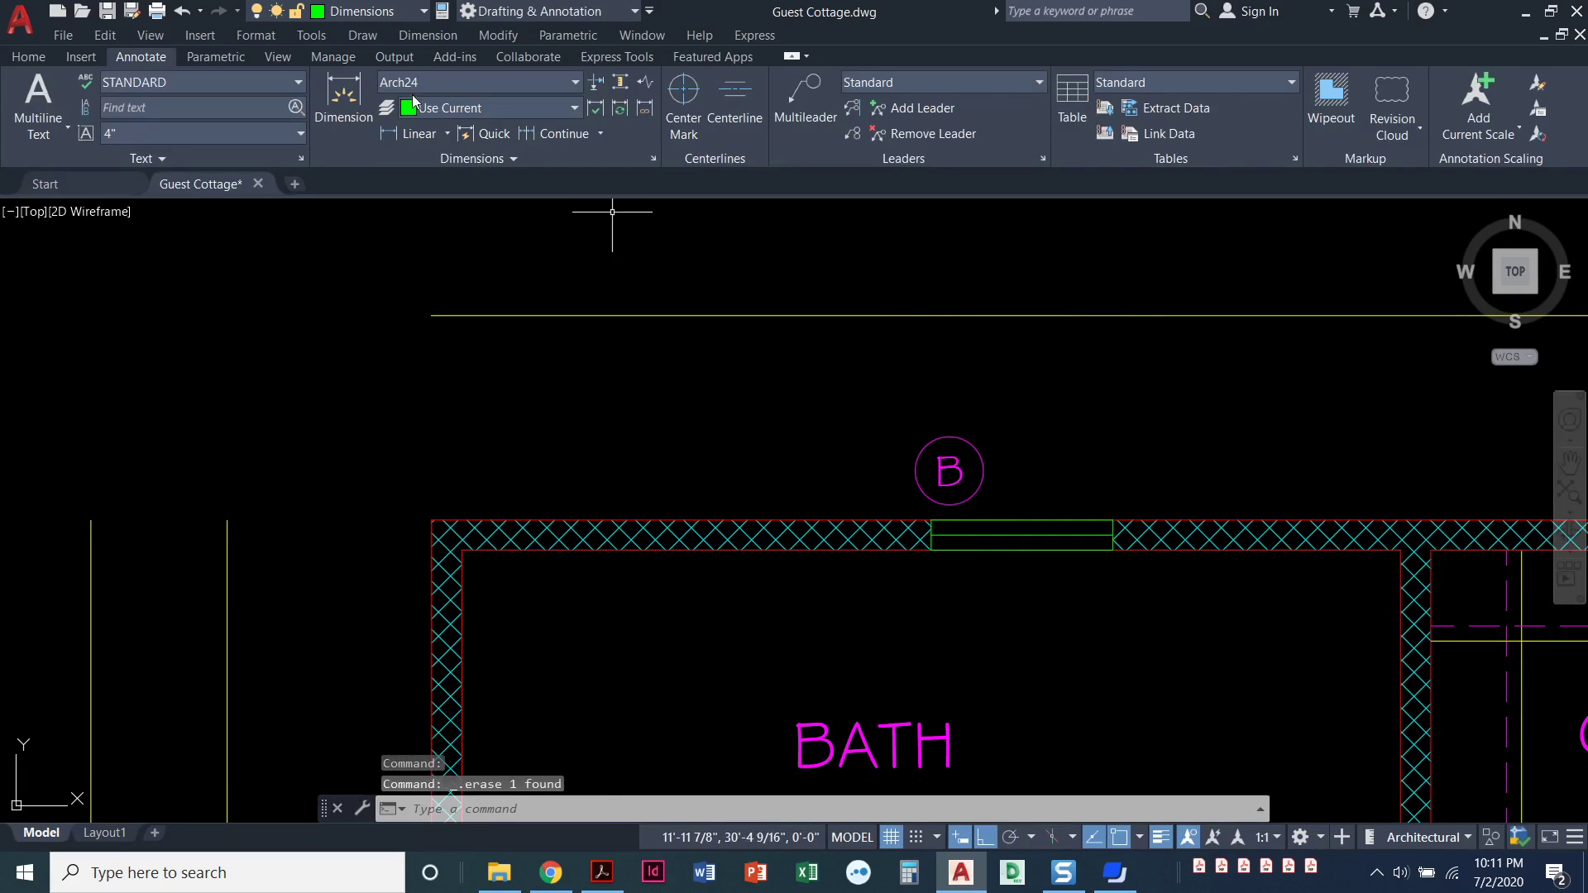
{"action": "left_click", "coordinate": [412, 139]}
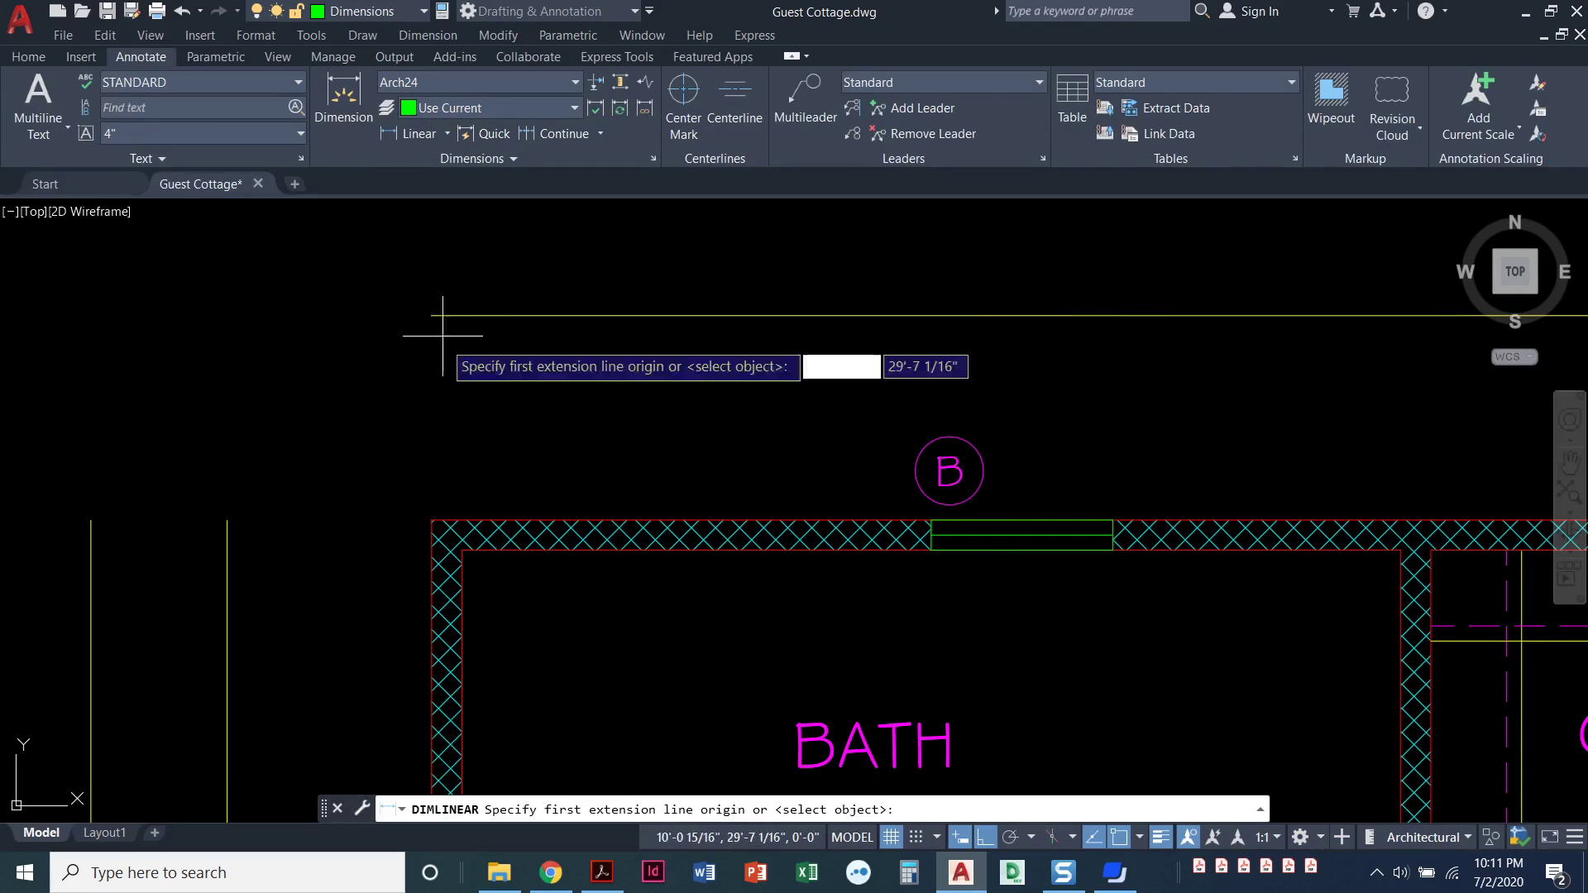
{"action": "left_click", "coordinate": [432, 518]}
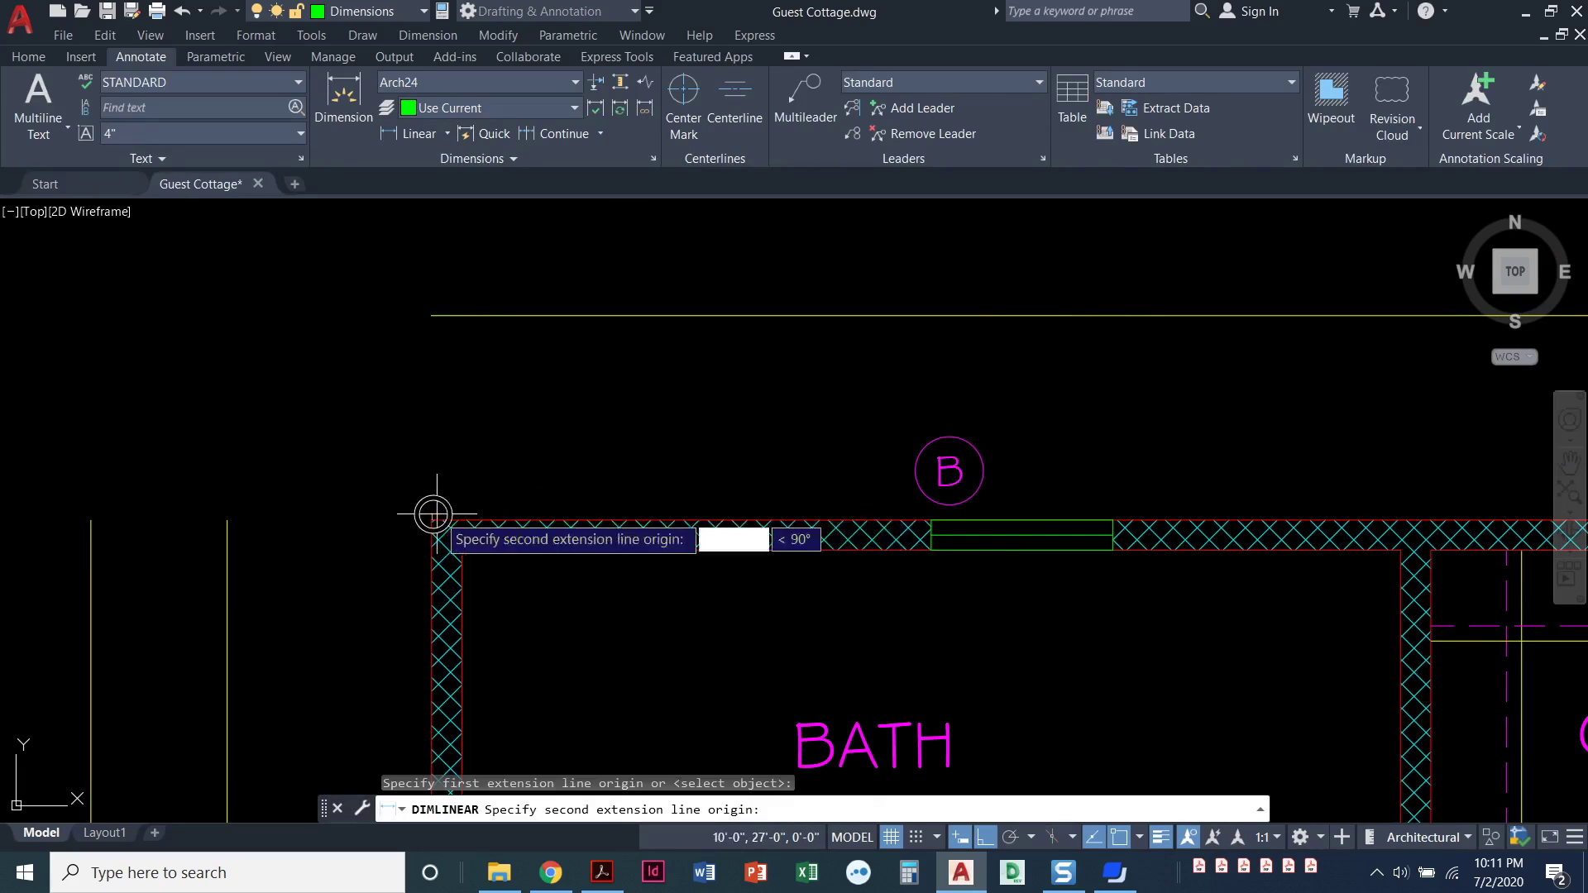
{"action": "left_click", "coordinate": [1022, 535]}
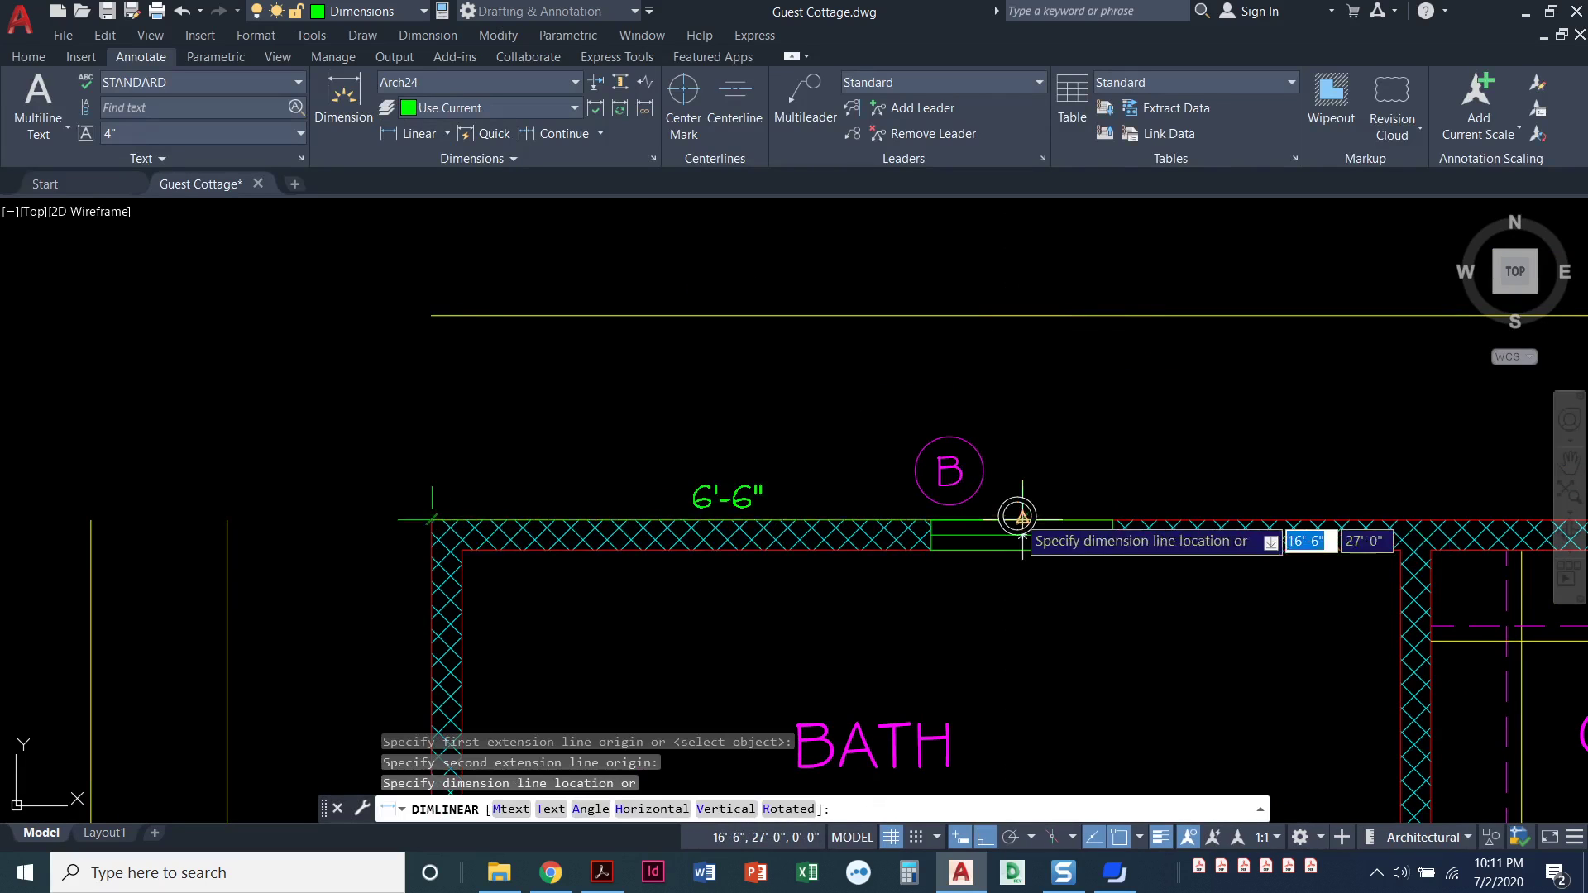
{"action": "left_click", "coordinate": [1019, 316]}
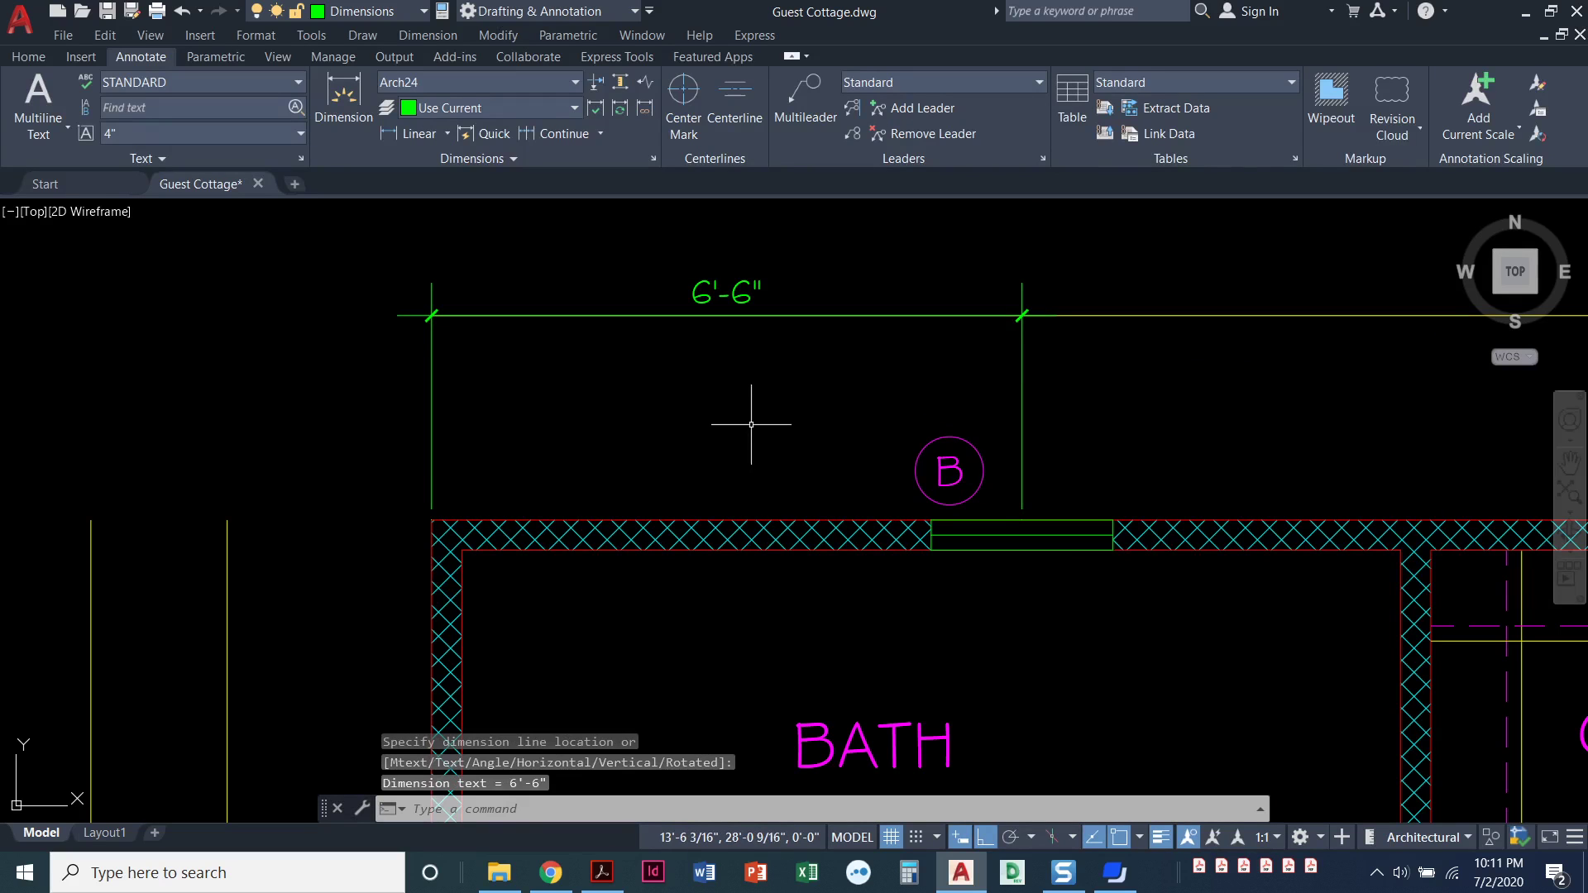
{"action": "key", "text": "Escape"}
{"action": "type", "text": "u"}
{"action": "key", "text": "Return"}
{"action": "type", "text": "u"}
{"action": "key", "text": "Return"}
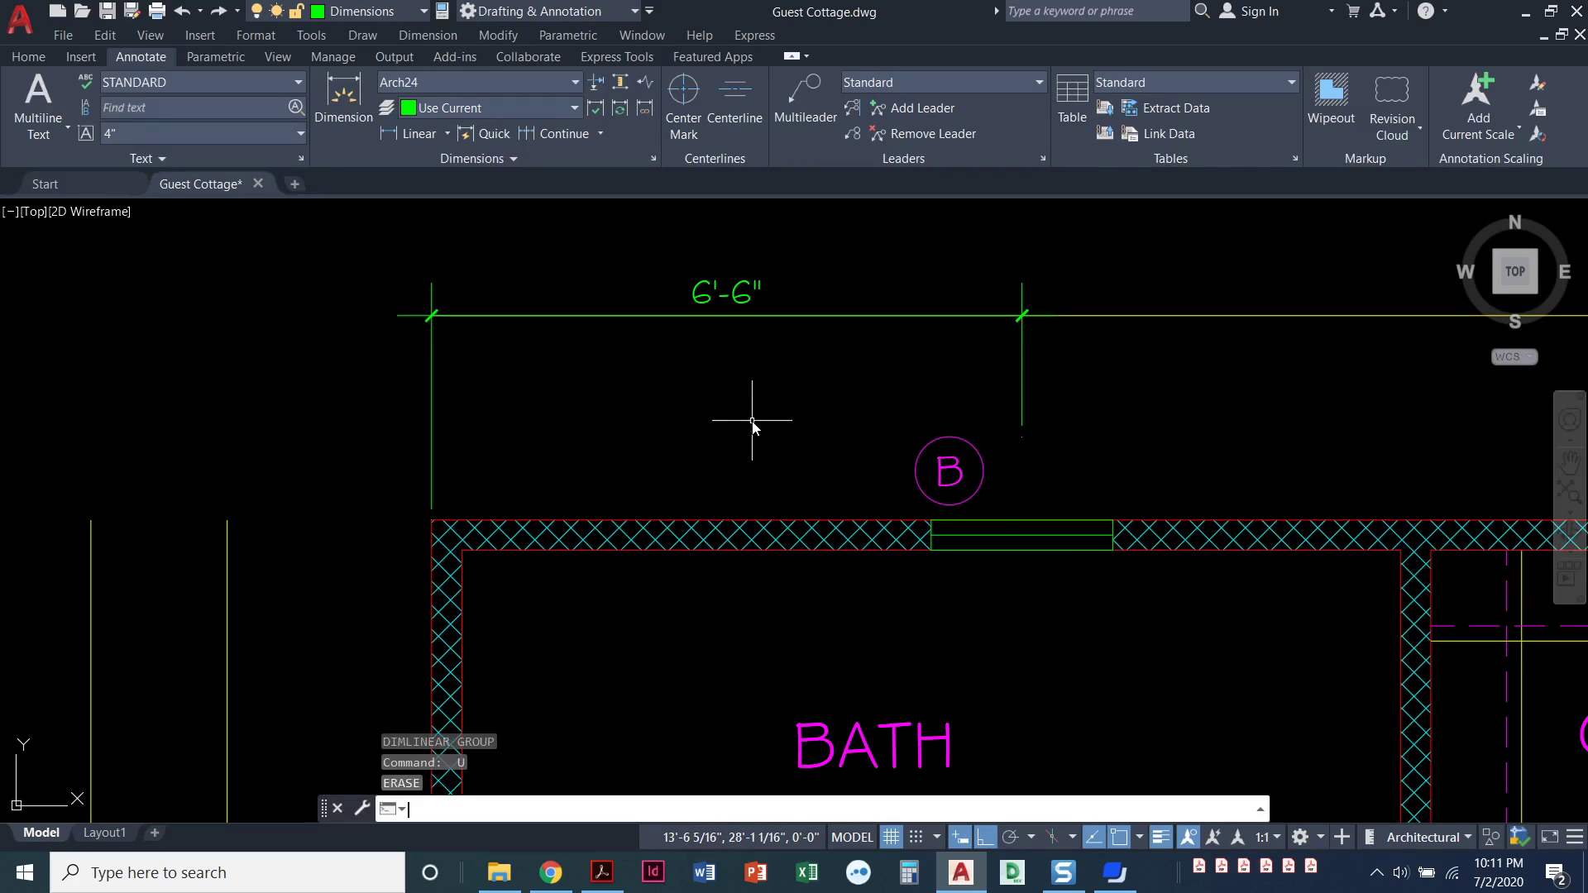
{"action": "type", "text": "u"}
{"action": "key", "text": "Return"}
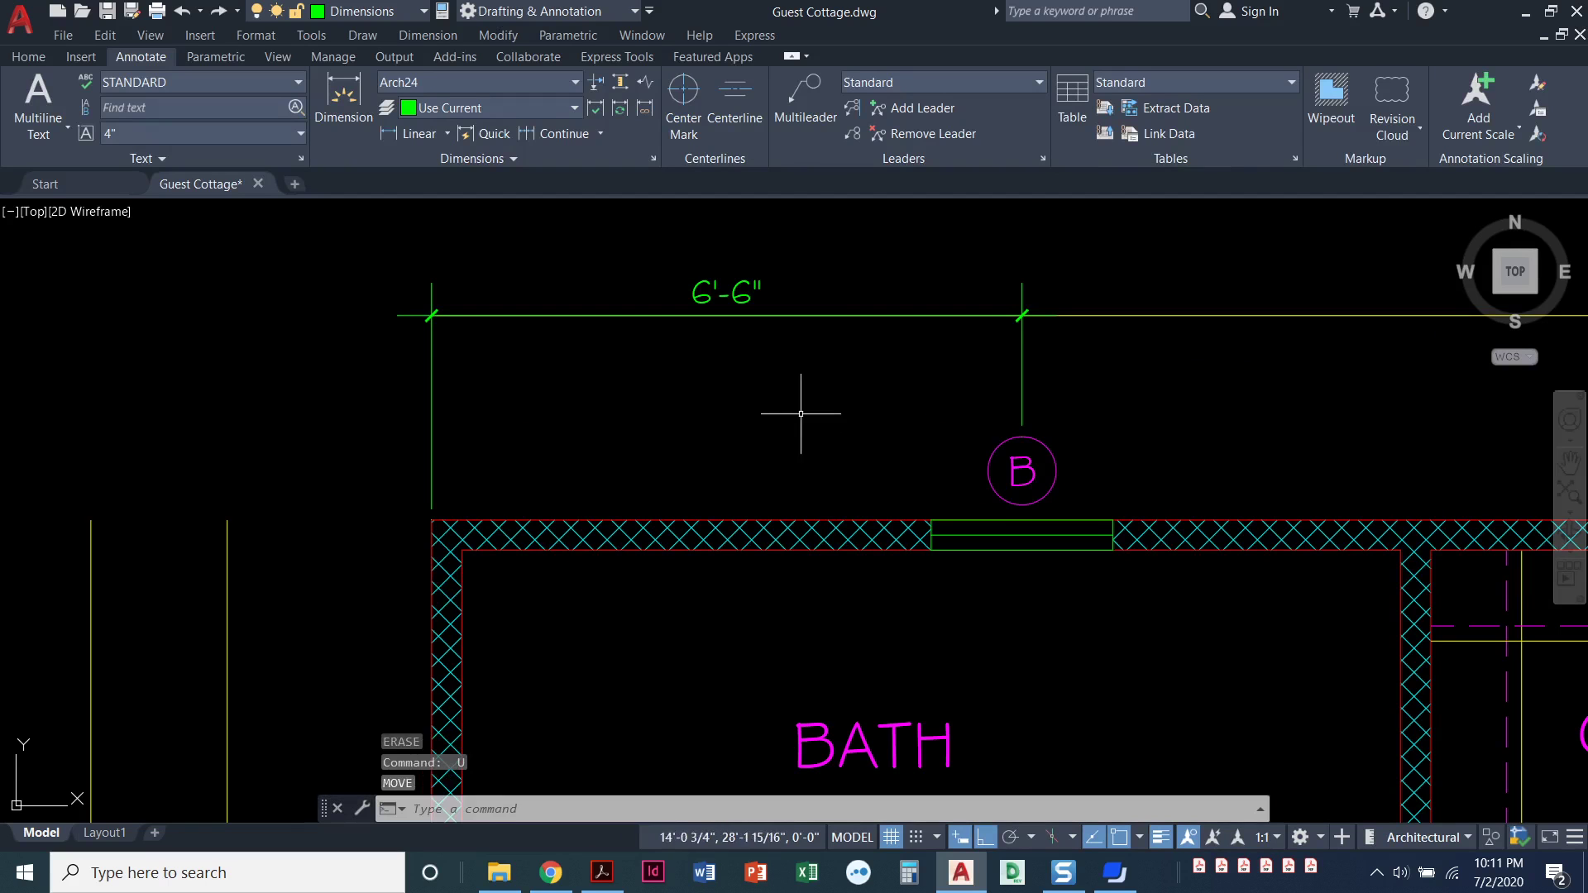
{"action": "middle_click_drag", "start_coordinate": [848, 447], "coordinate": [769, 463]}
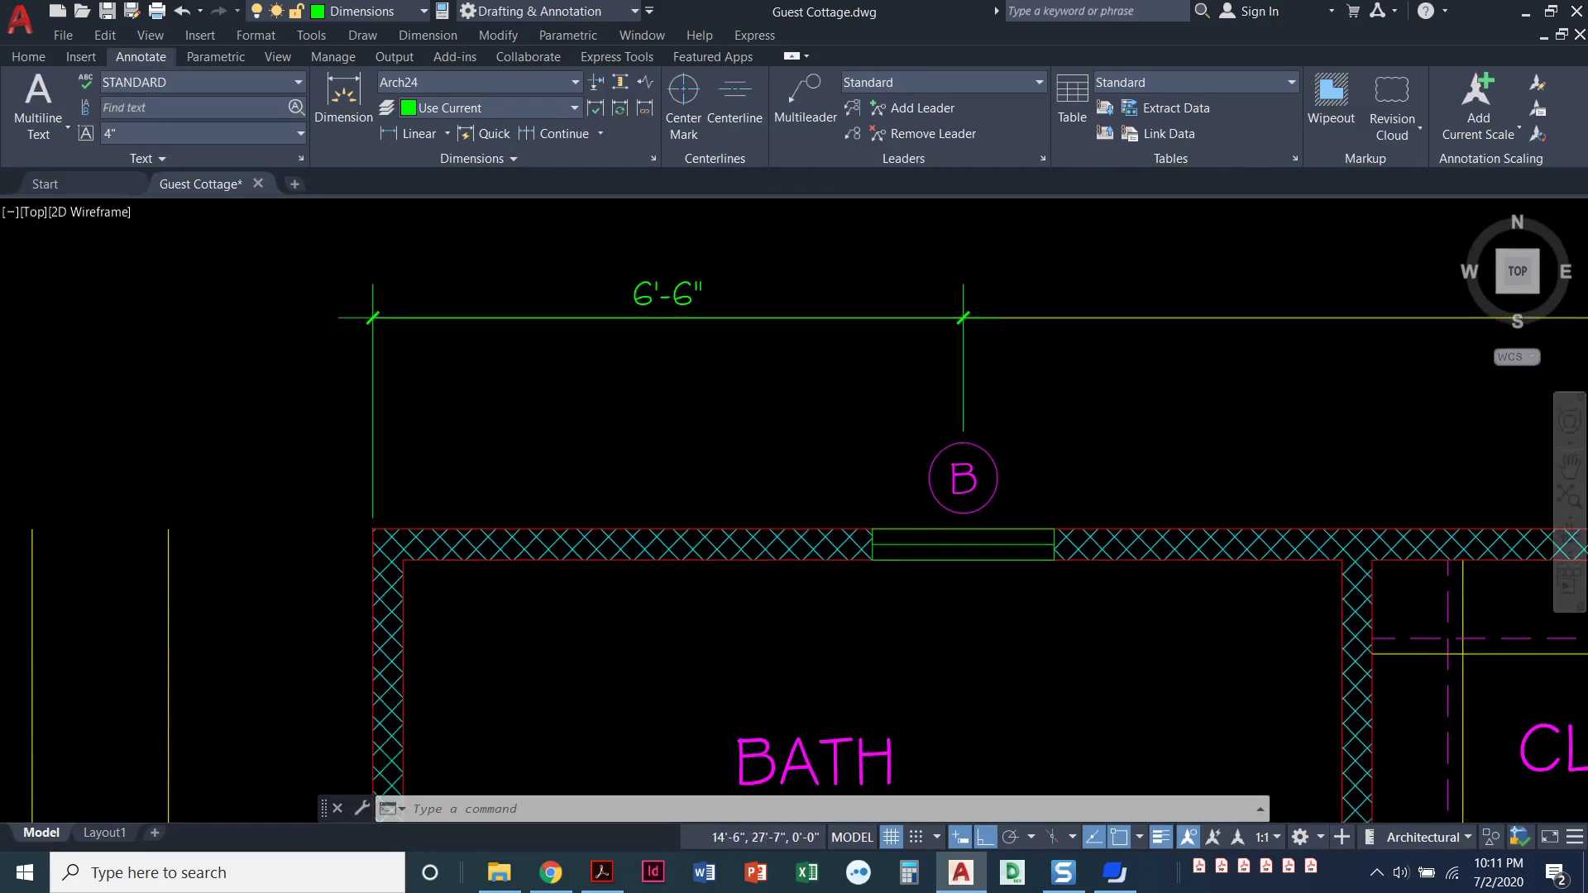
{"action": "scroll", "coordinate": [782, 465], "scroll_direction": "down", "scroll_amount": 2}
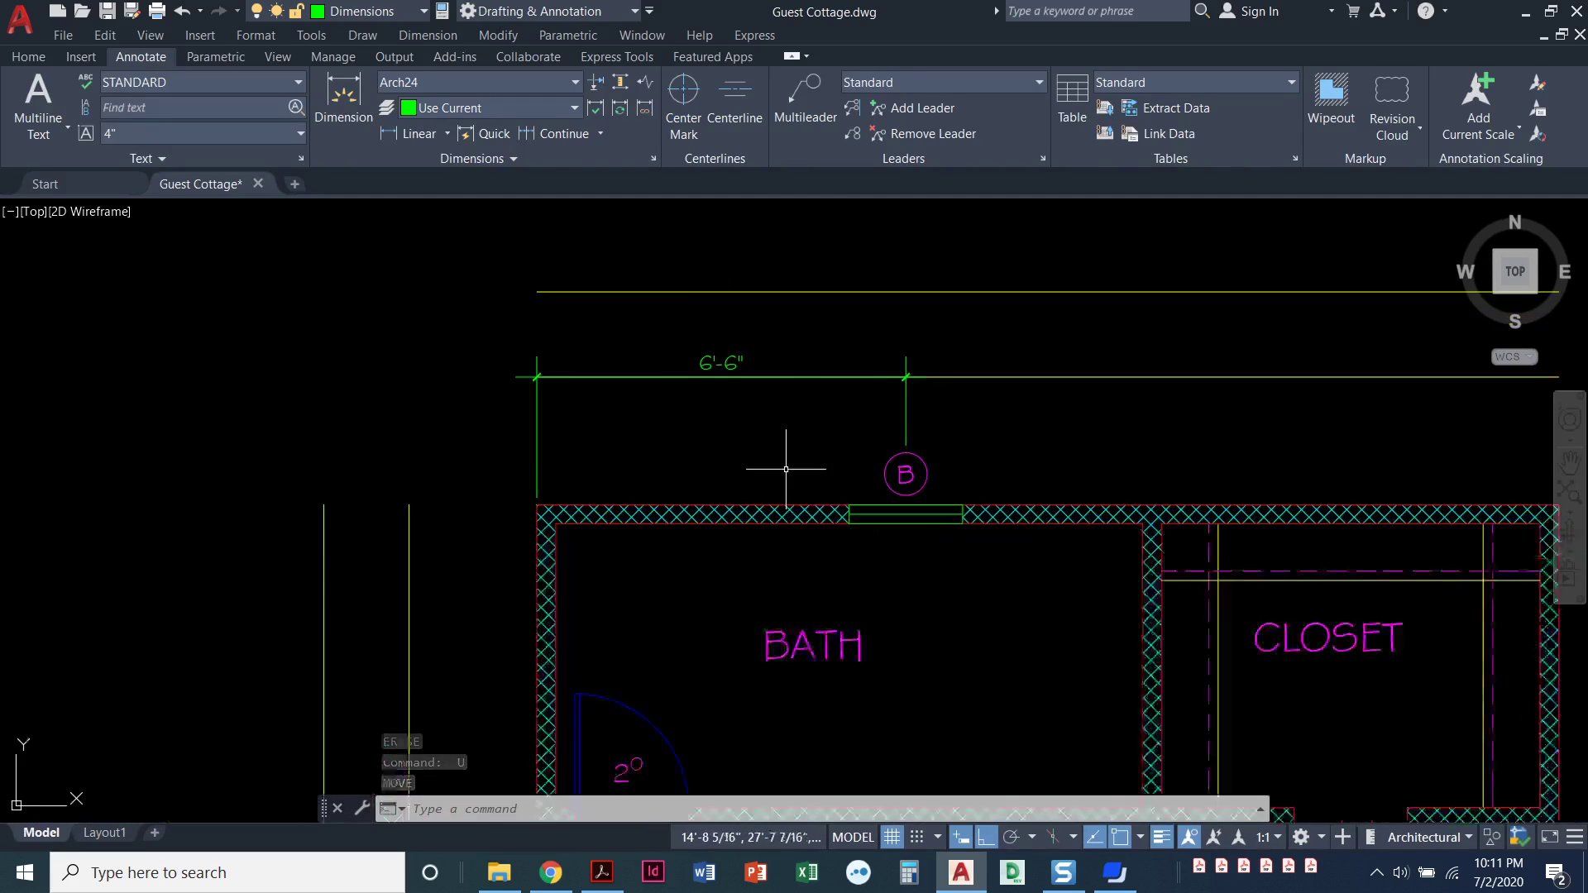
{"action": "middle_click_drag", "start_coordinate": [783, 458], "coordinate": [580, 483]}
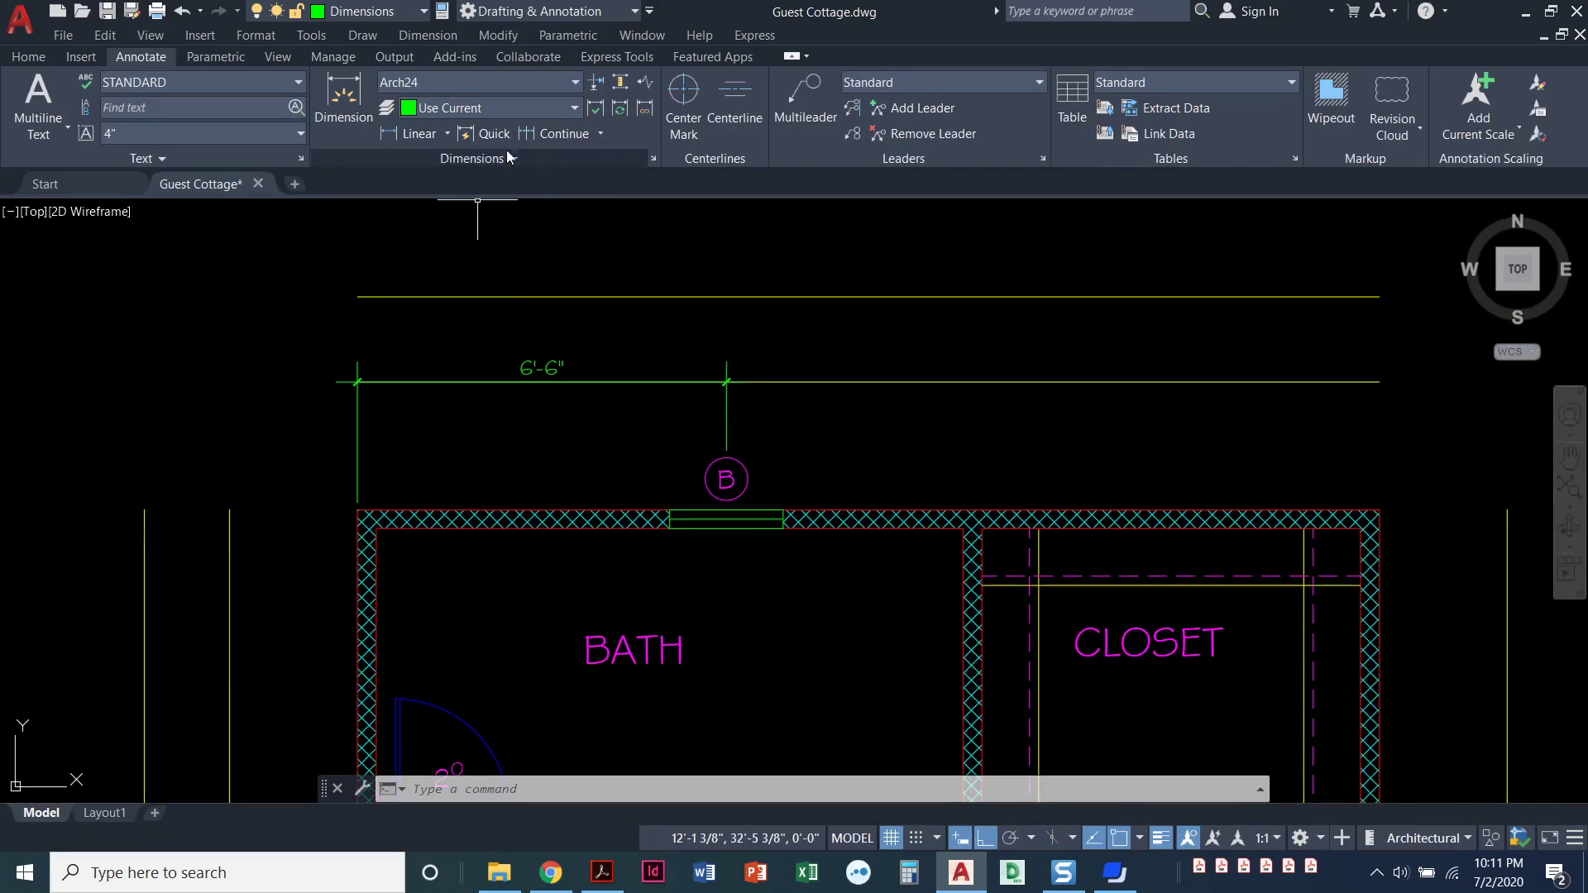
Step: Continue the 6'-6" dimension with 4'-2" to the closet wall and 7'-4" to the top-right corner
{"action": "left_click", "coordinate": [547, 137]}
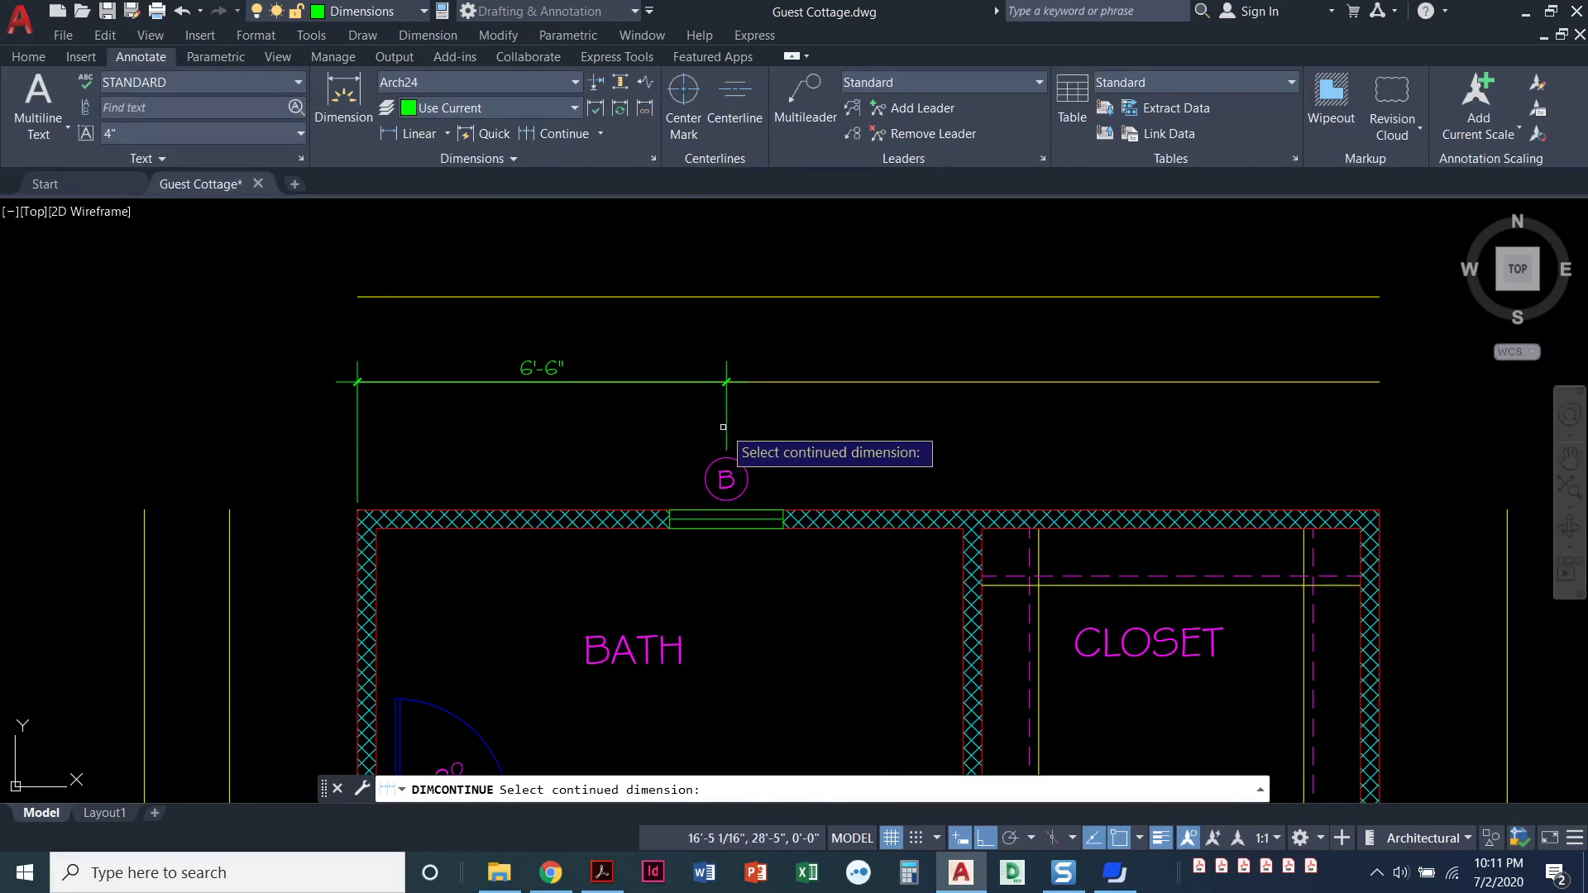
{"action": "left_click", "coordinate": [728, 418]}
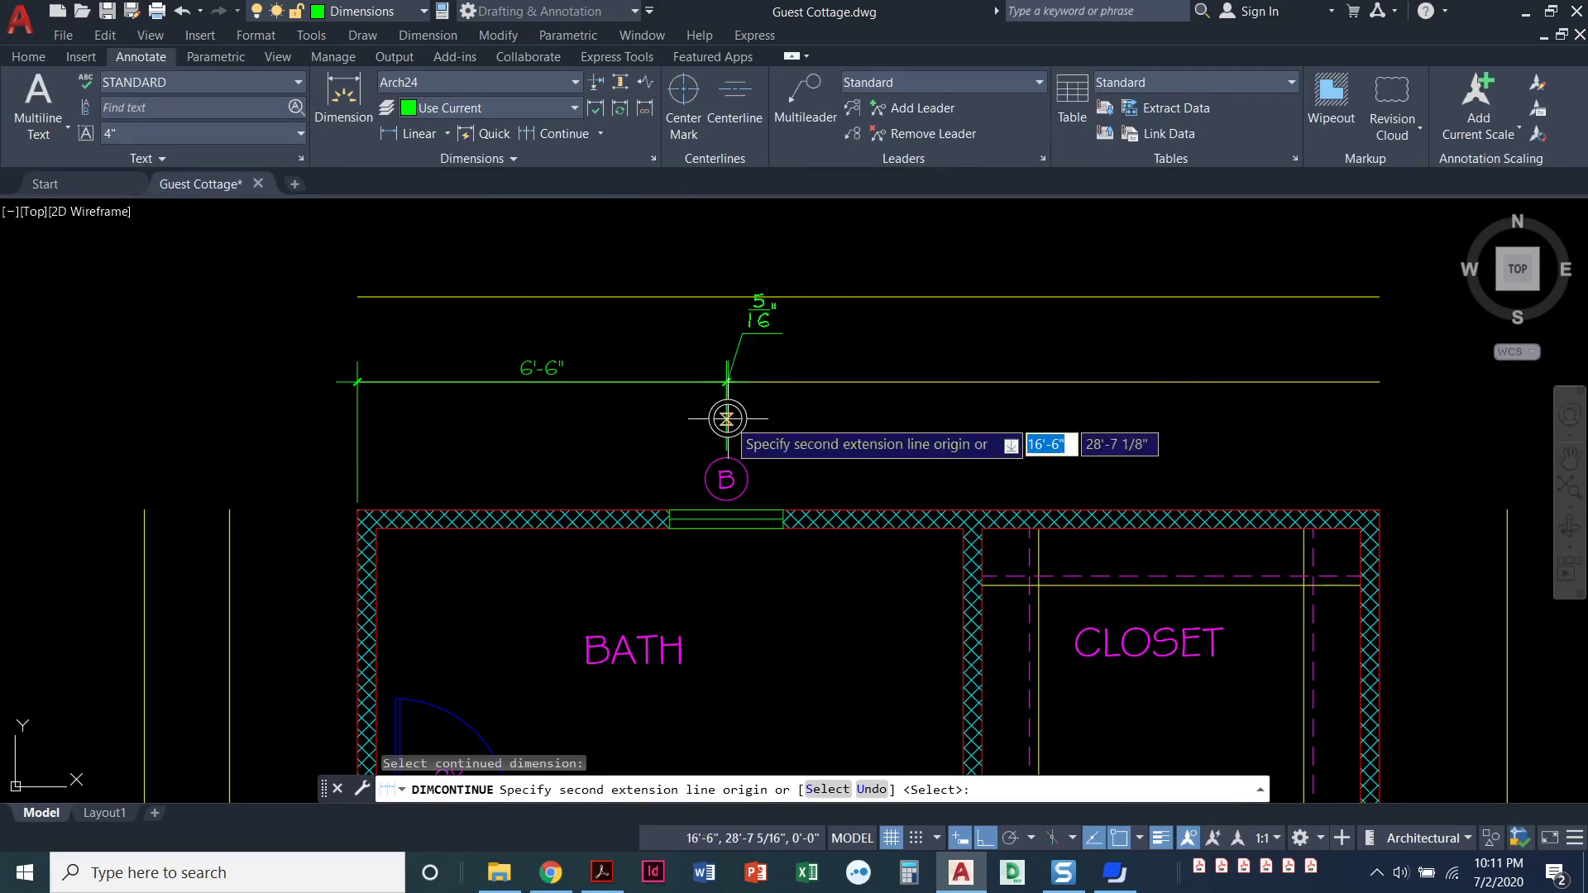
{"action": "left_click", "coordinate": [962, 526]}
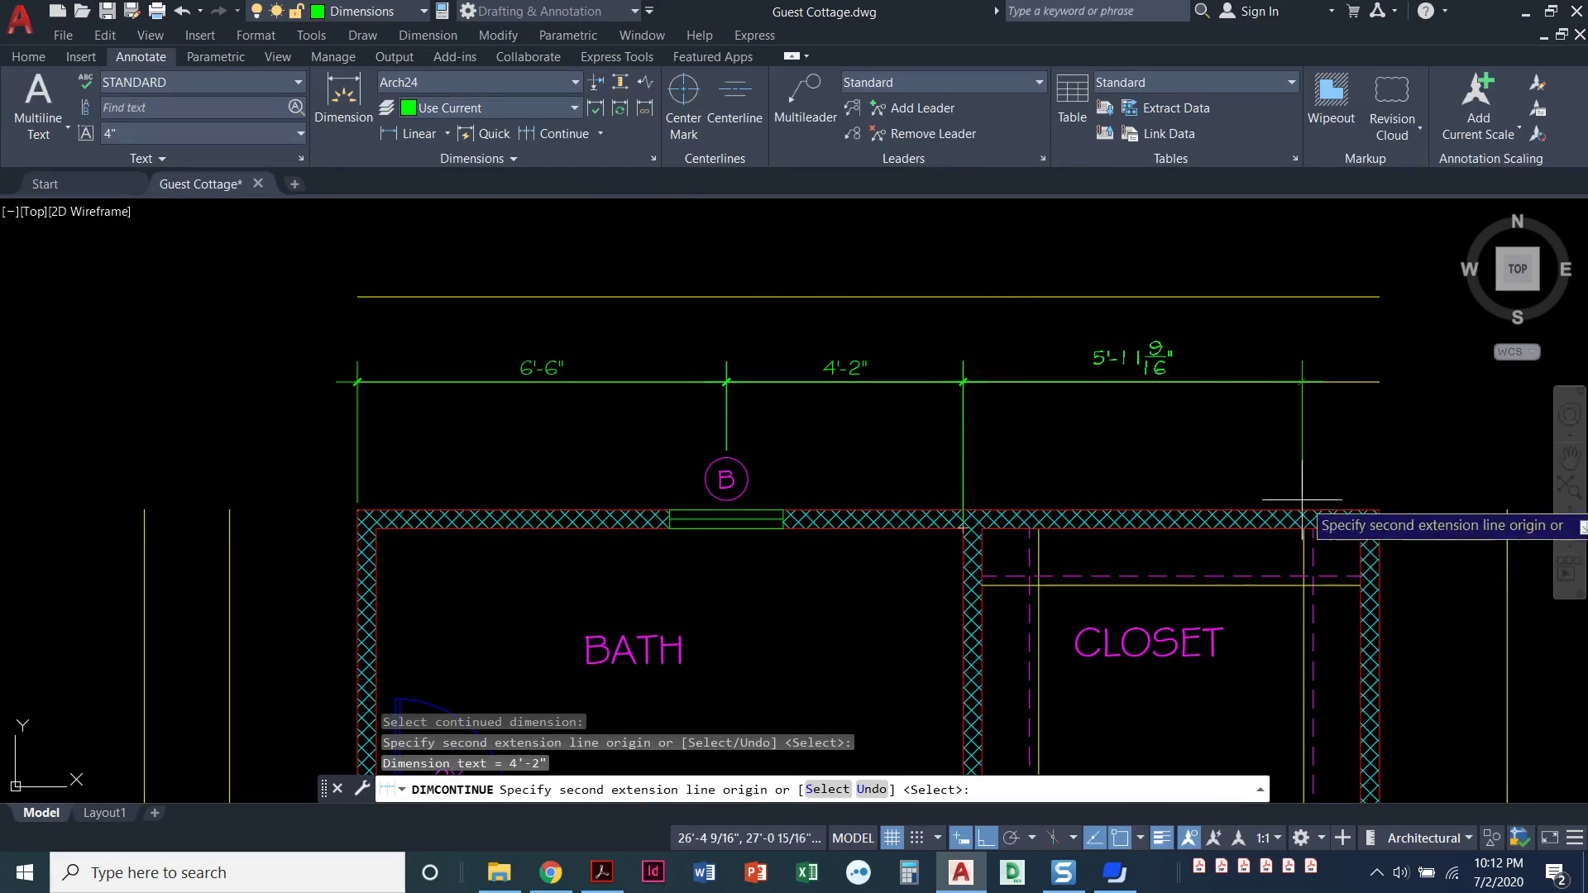
{"action": "left_click", "coordinate": [1379, 510]}
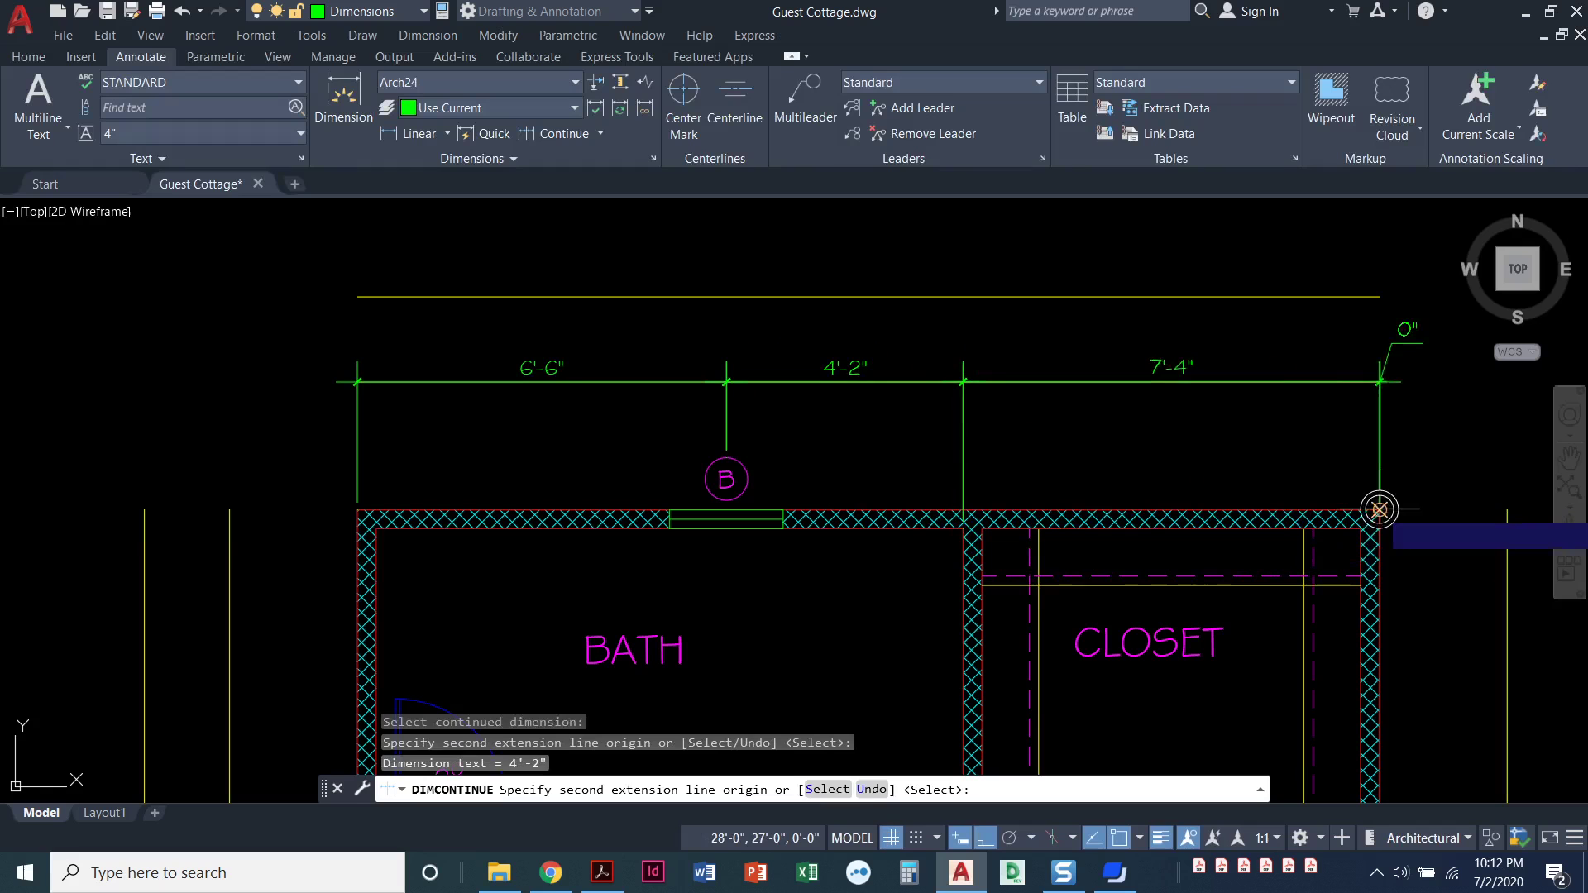
{"action": "key", "text": "Return"}
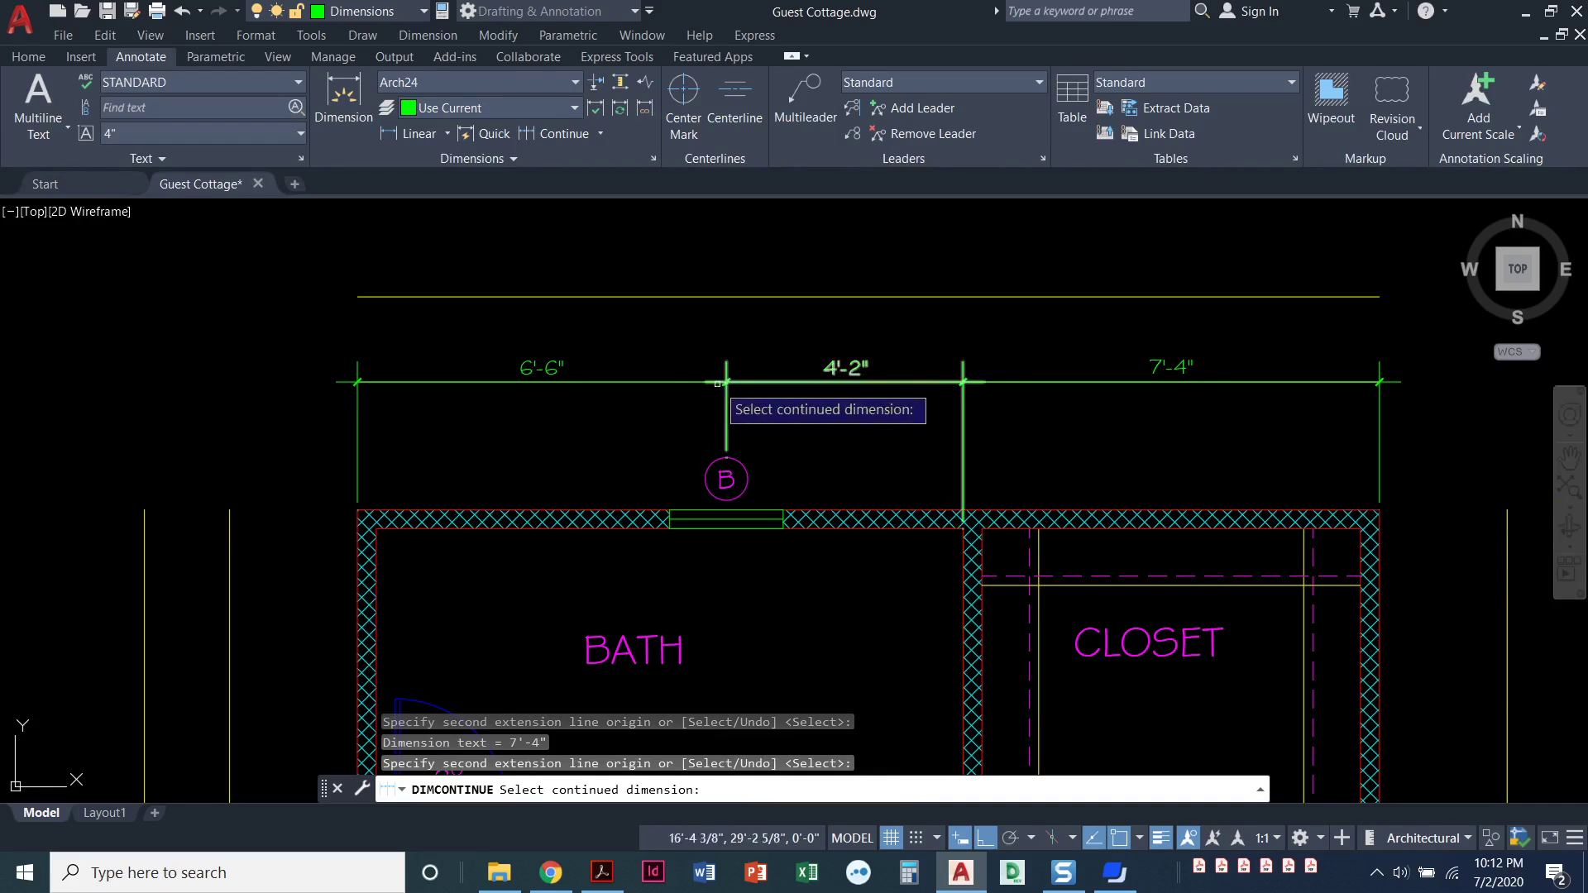
{"action": "key", "text": "Escape"}
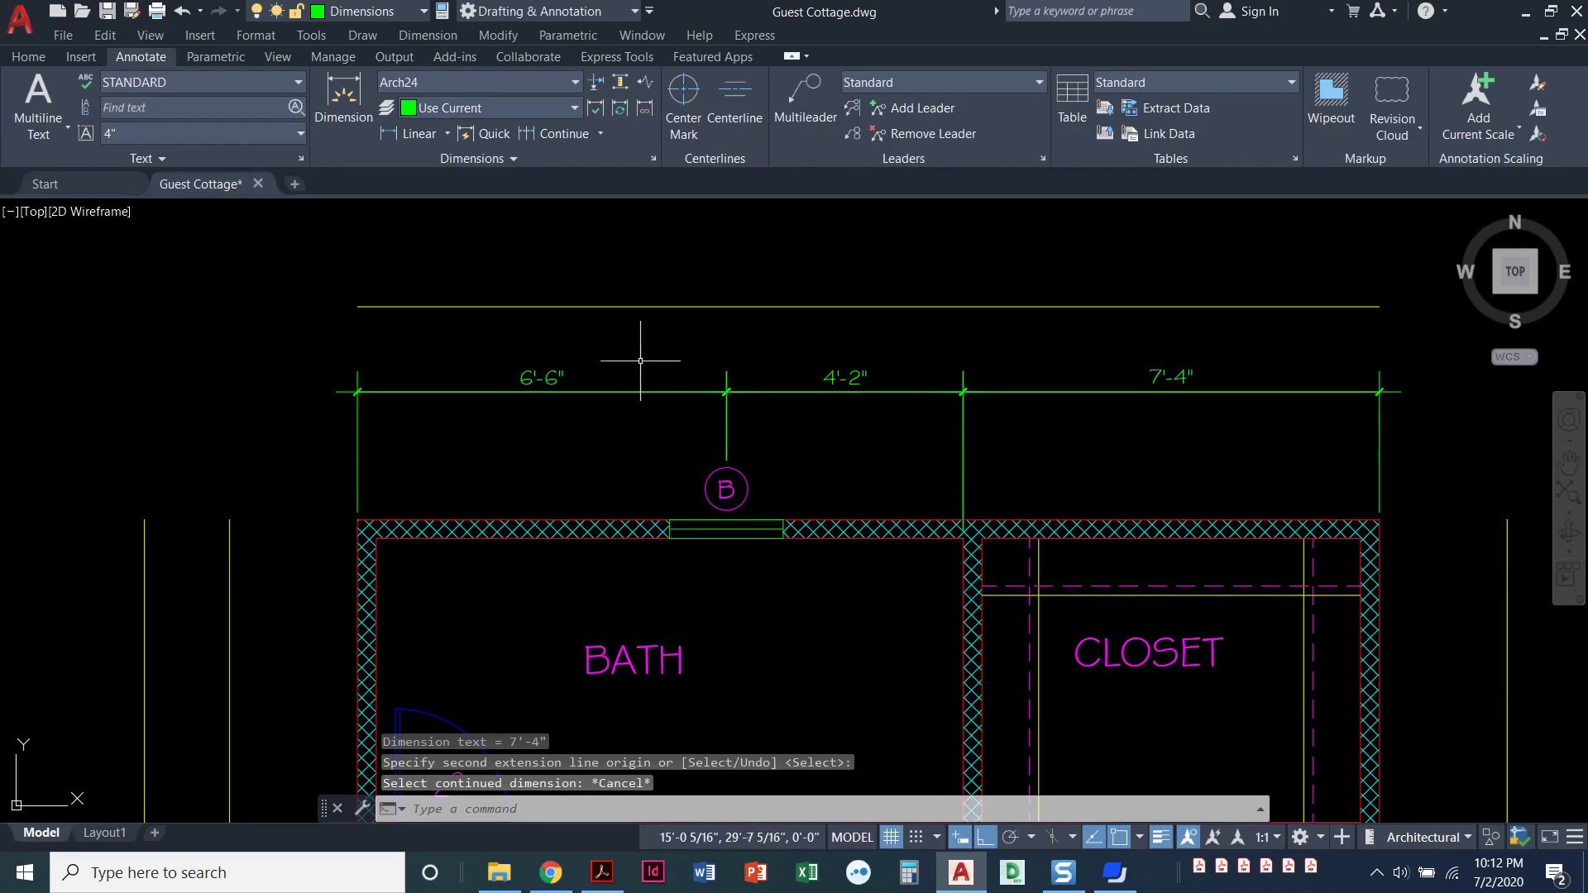
{"action": "left_click", "coordinate": [645, 307]}
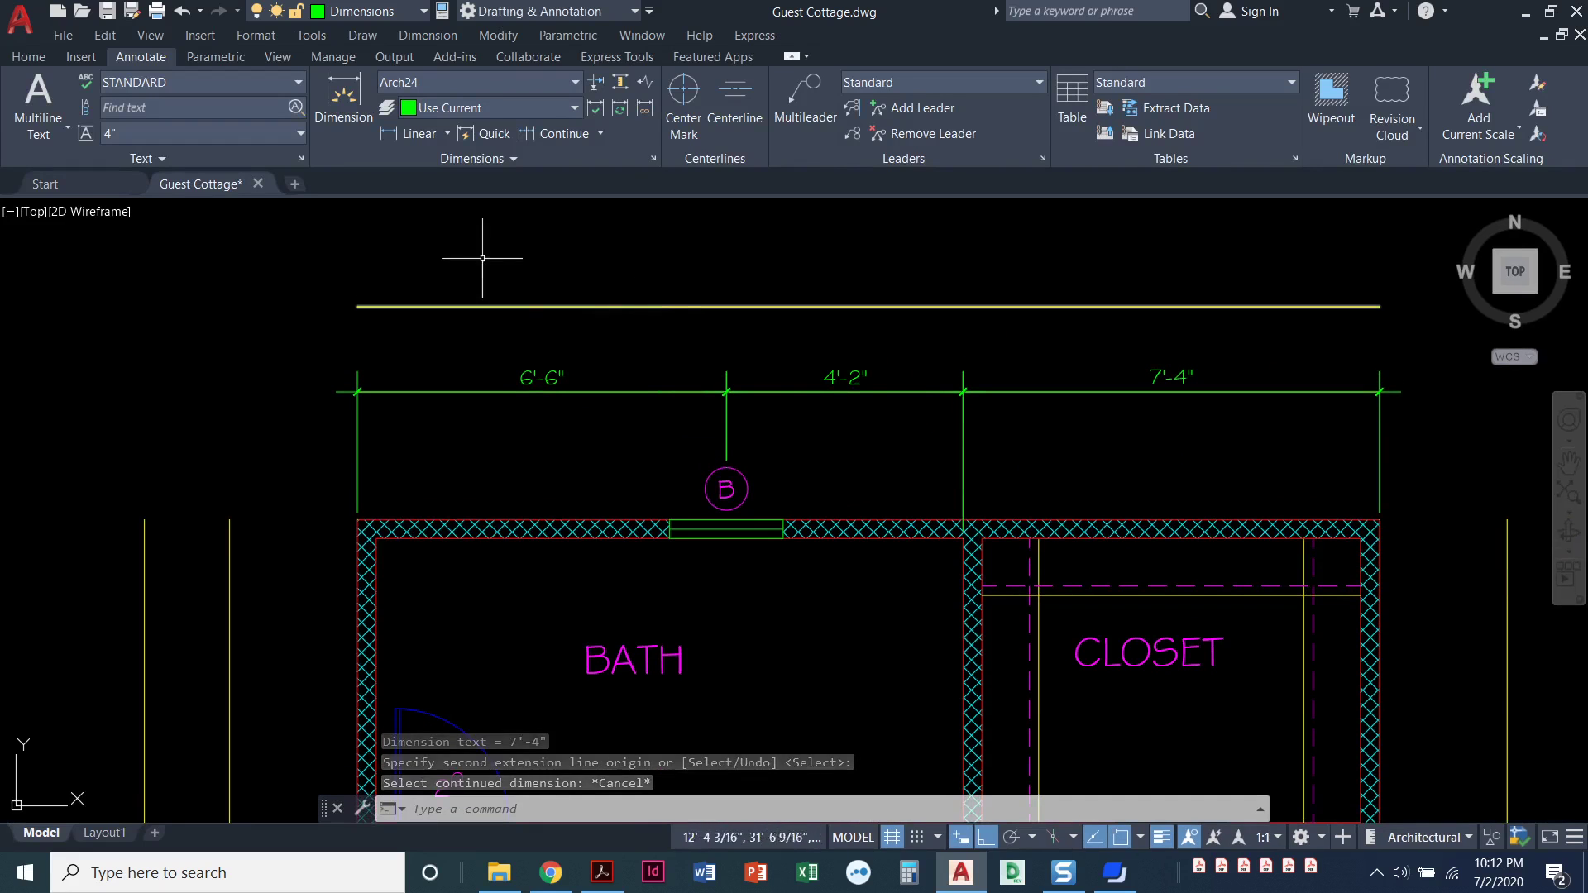
Step: Add an overall 18'-0" dimension across the top wall, corner to corner, above the string
{"action": "left_click", "coordinate": [411, 134]}
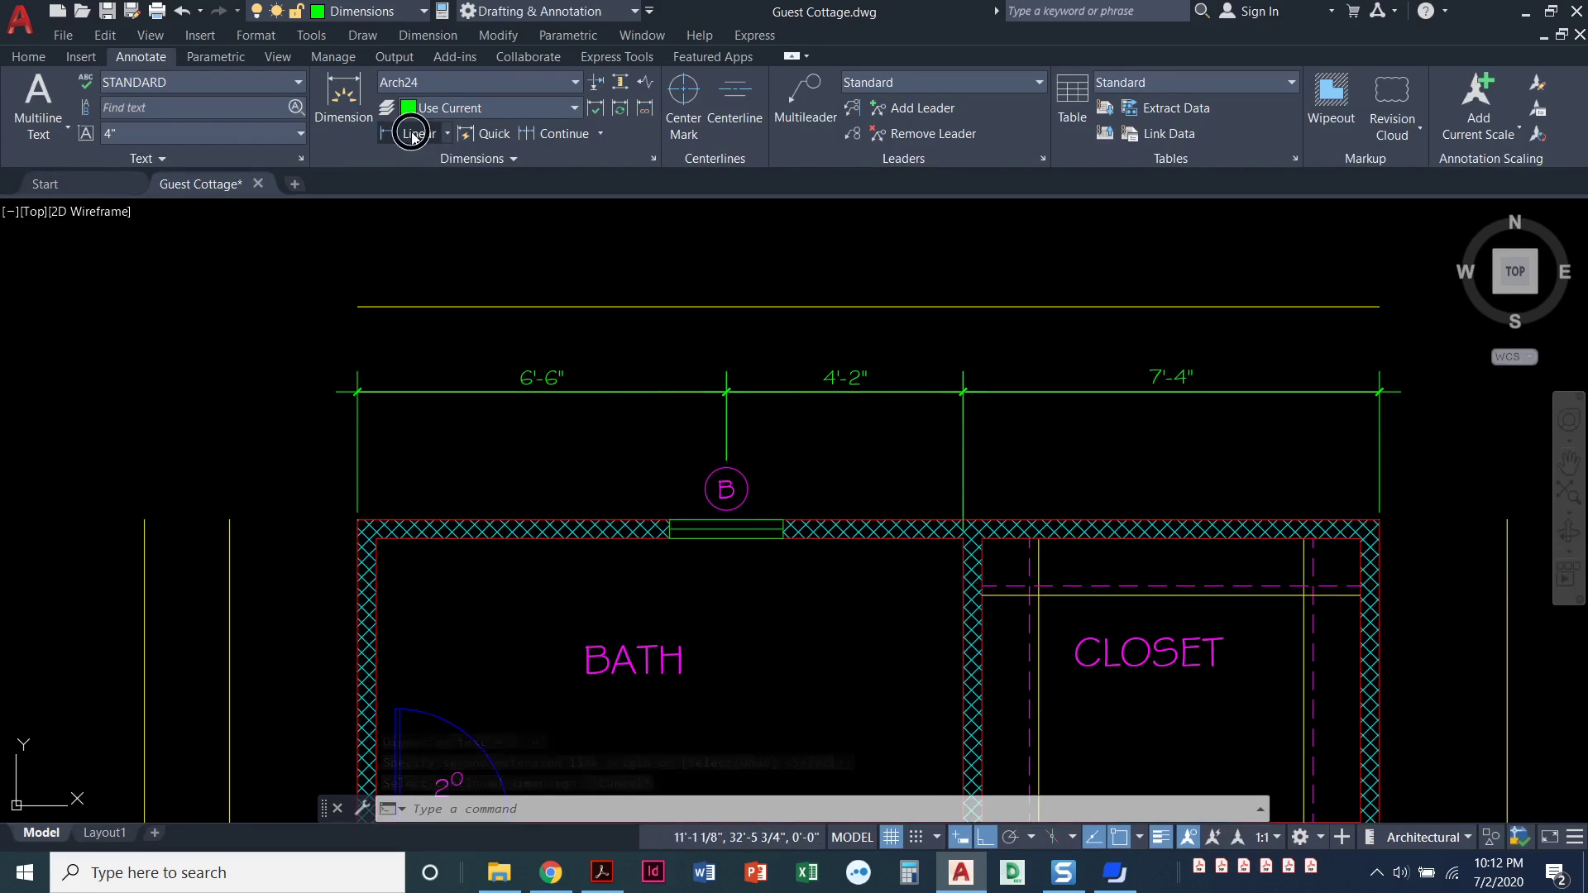
{"action": "left_click", "coordinate": [357, 520]}
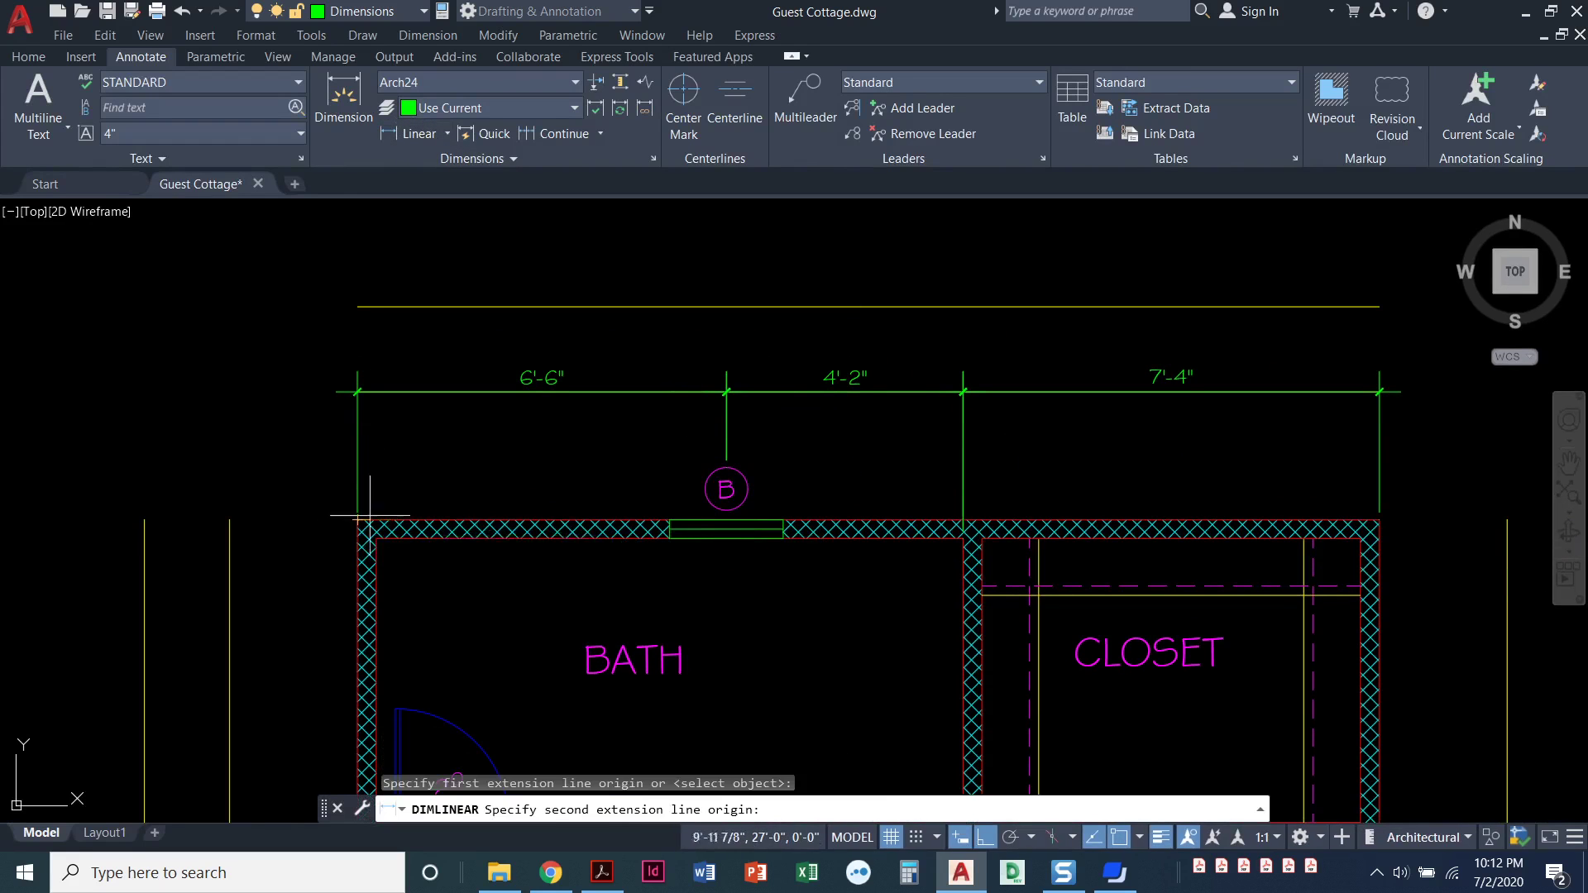
{"action": "left_click", "coordinate": [1379, 519]}
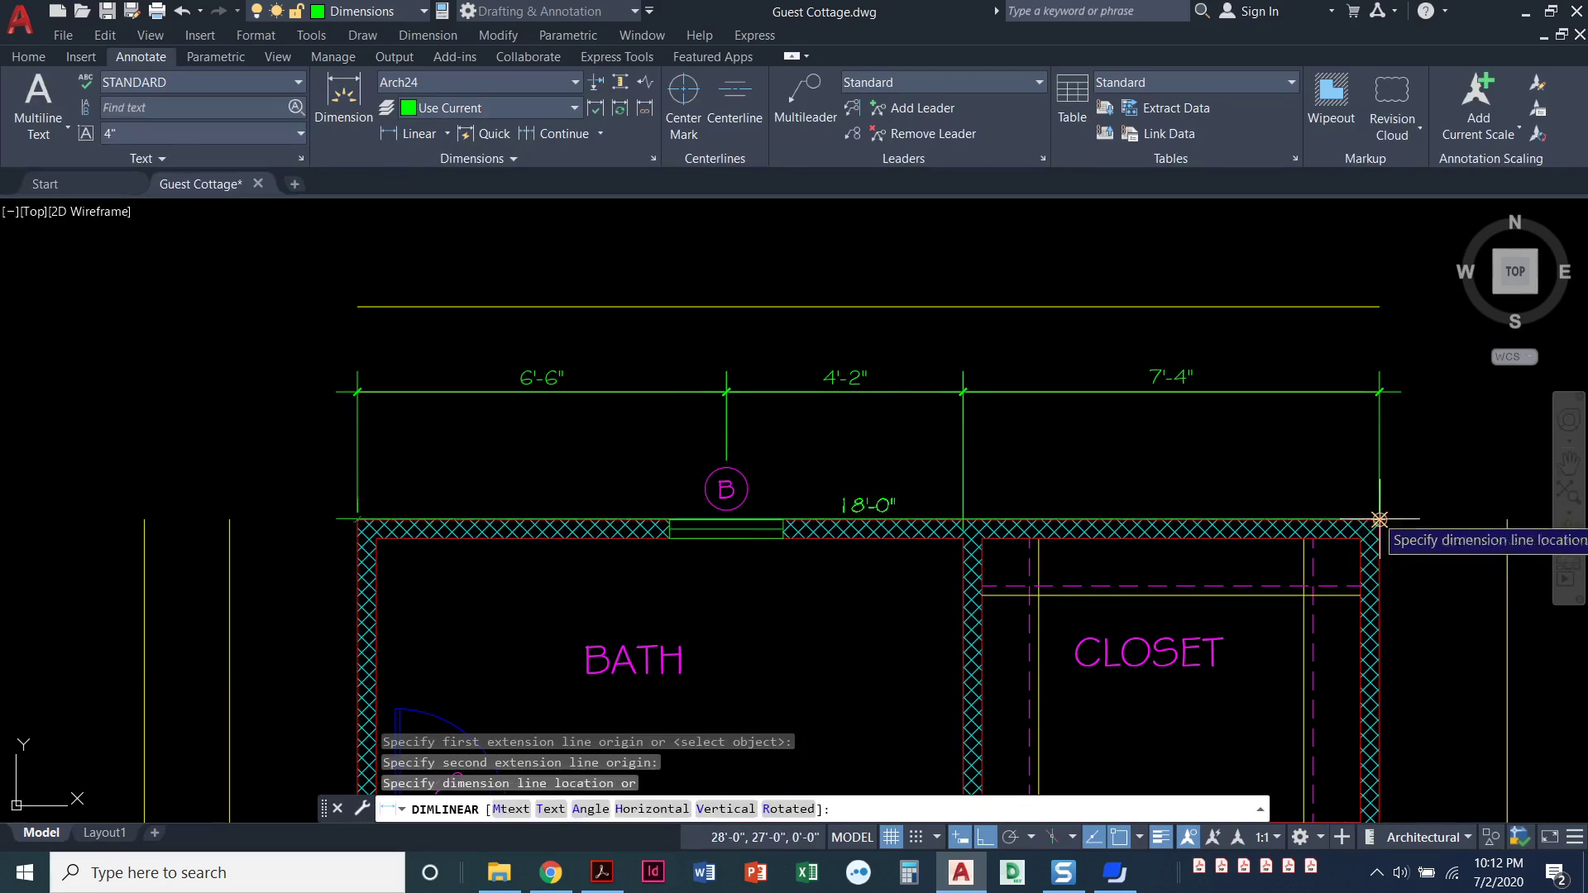
{"action": "left_click", "coordinate": [1378, 306]}
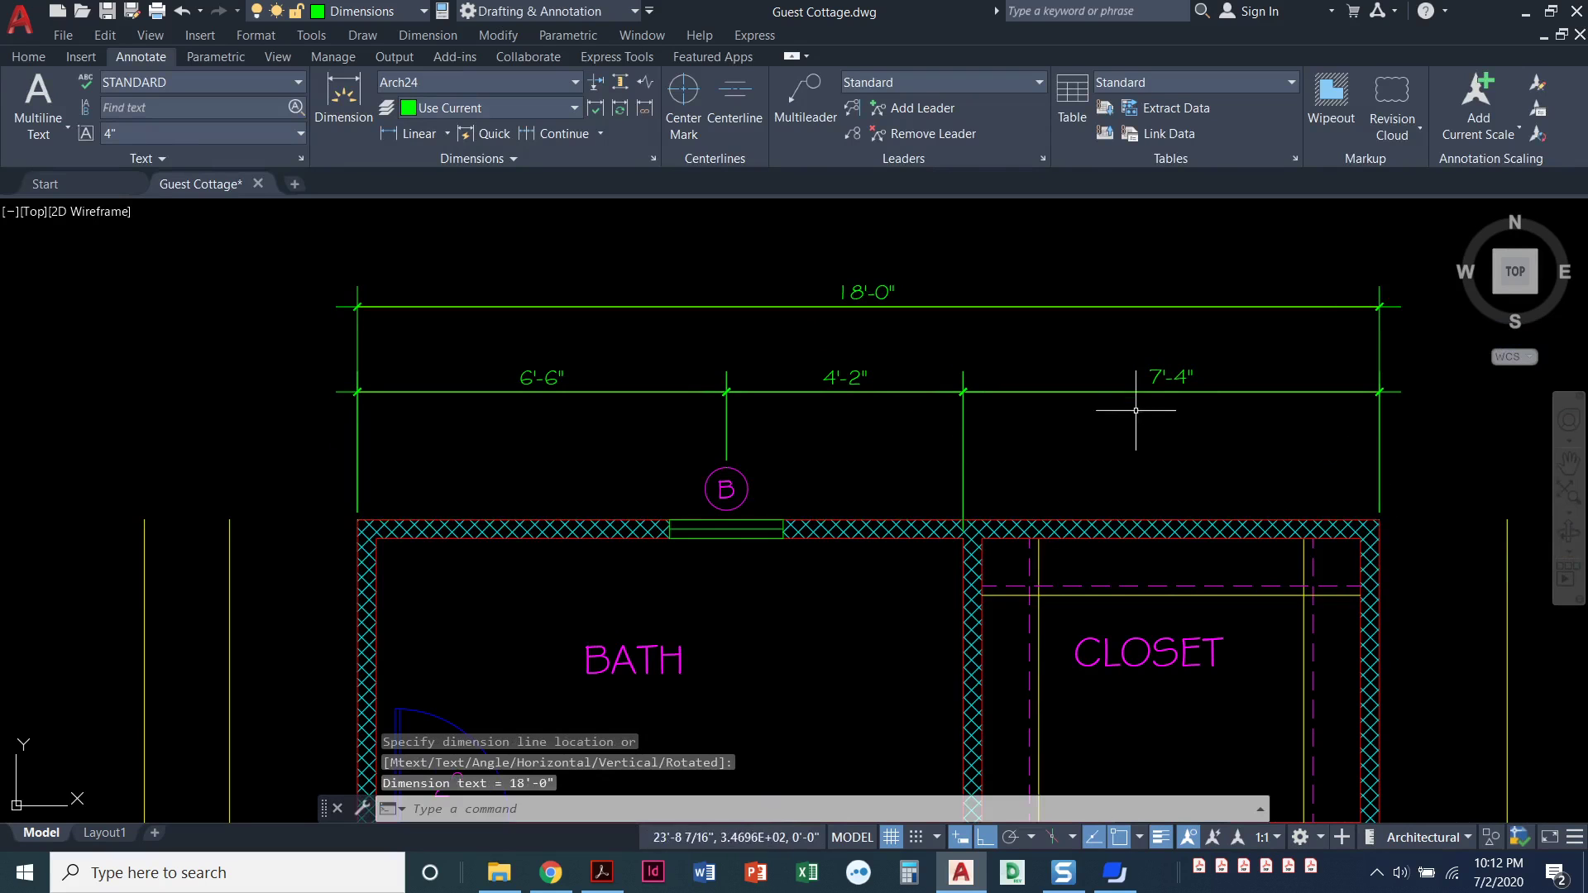
{"action": "scroll", "coordinate": [1121, 470], "scroll_direction": "down", "scroll_amount": 3}
{"action": "middle_click_drag", "start_coordinate": [1031, 454], "coordinate": [524, 326]}
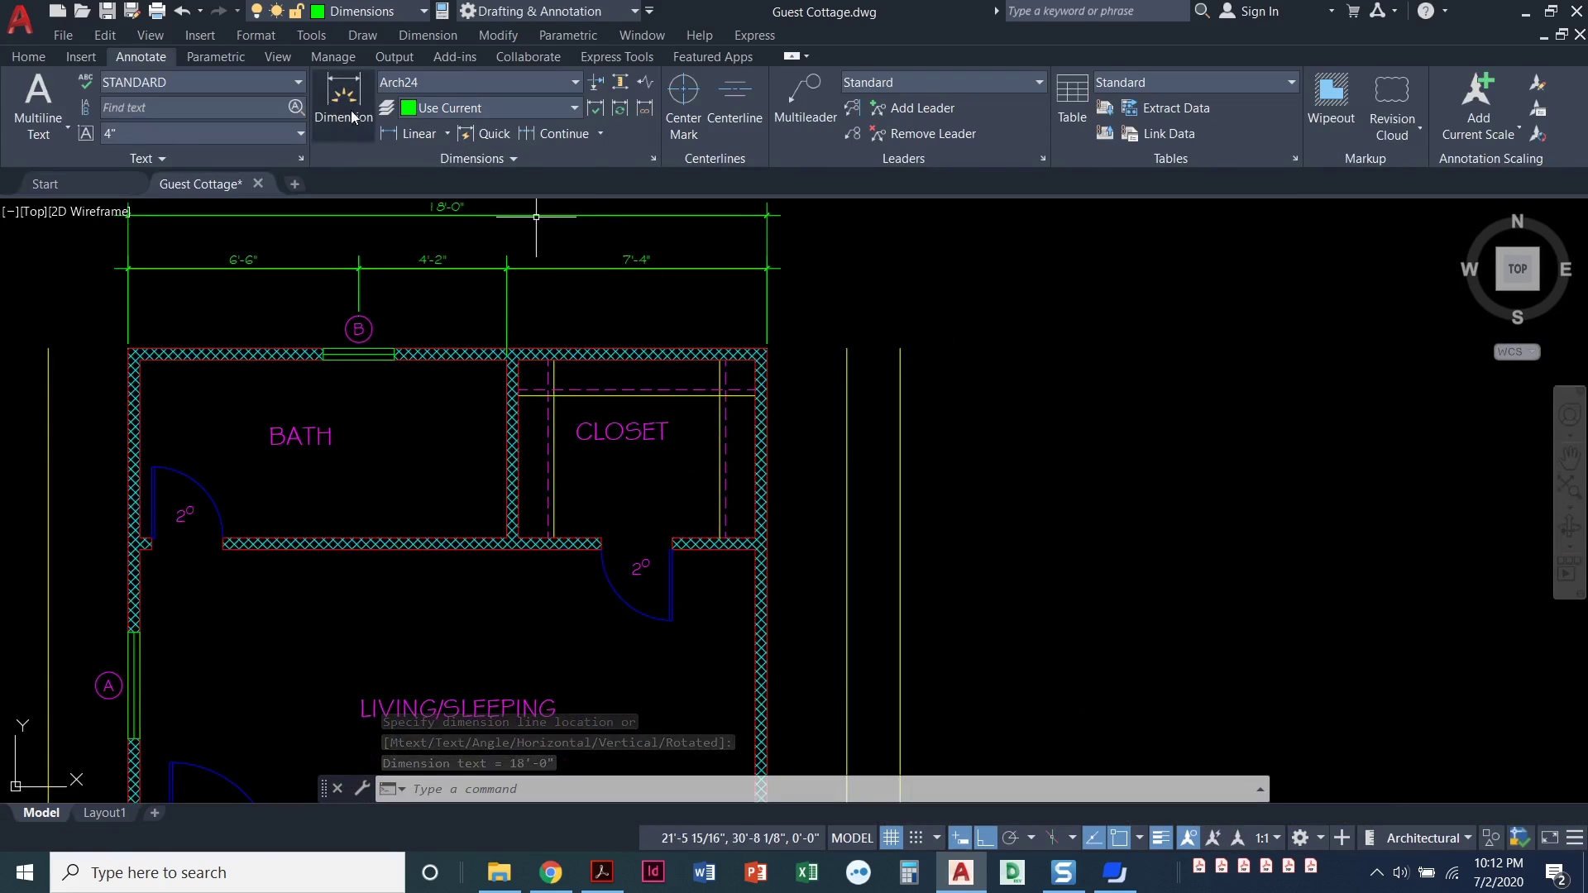
Step: Dimension the right wall with 5'-4" beside the closet, continued by 9'-8" to the bottom corner
{"action": "left_click", "coordinate": [409, 133]}
{"action": "scroll", "coordinate": [759, 368], "scroll_direction": "up", "scroll_amount": 2}
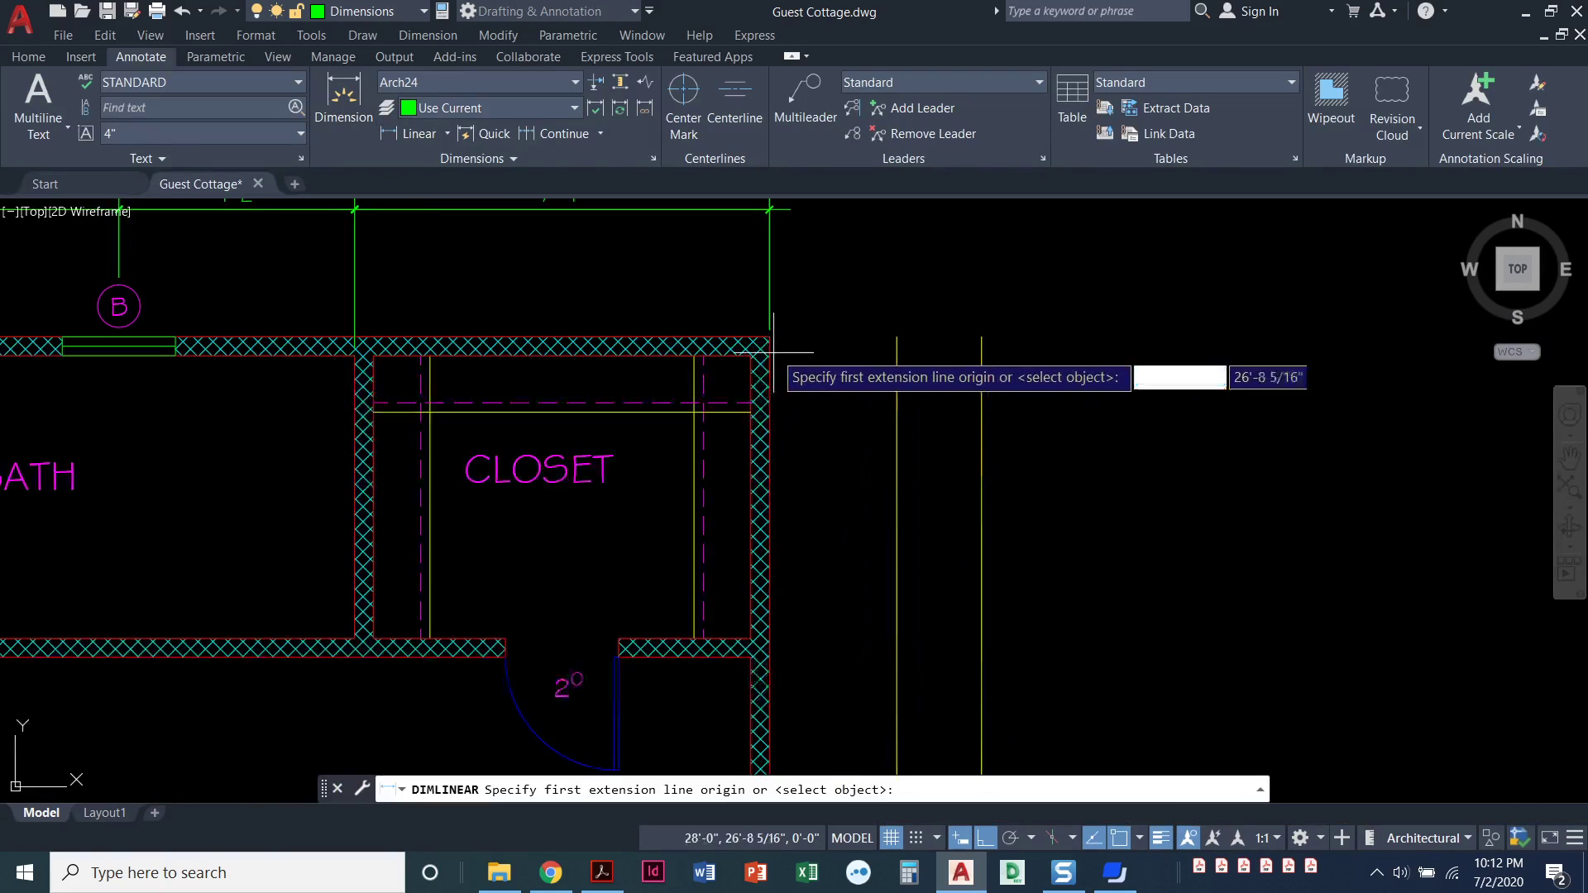
{"action": "left_click", "coordinate": [769, 336]}
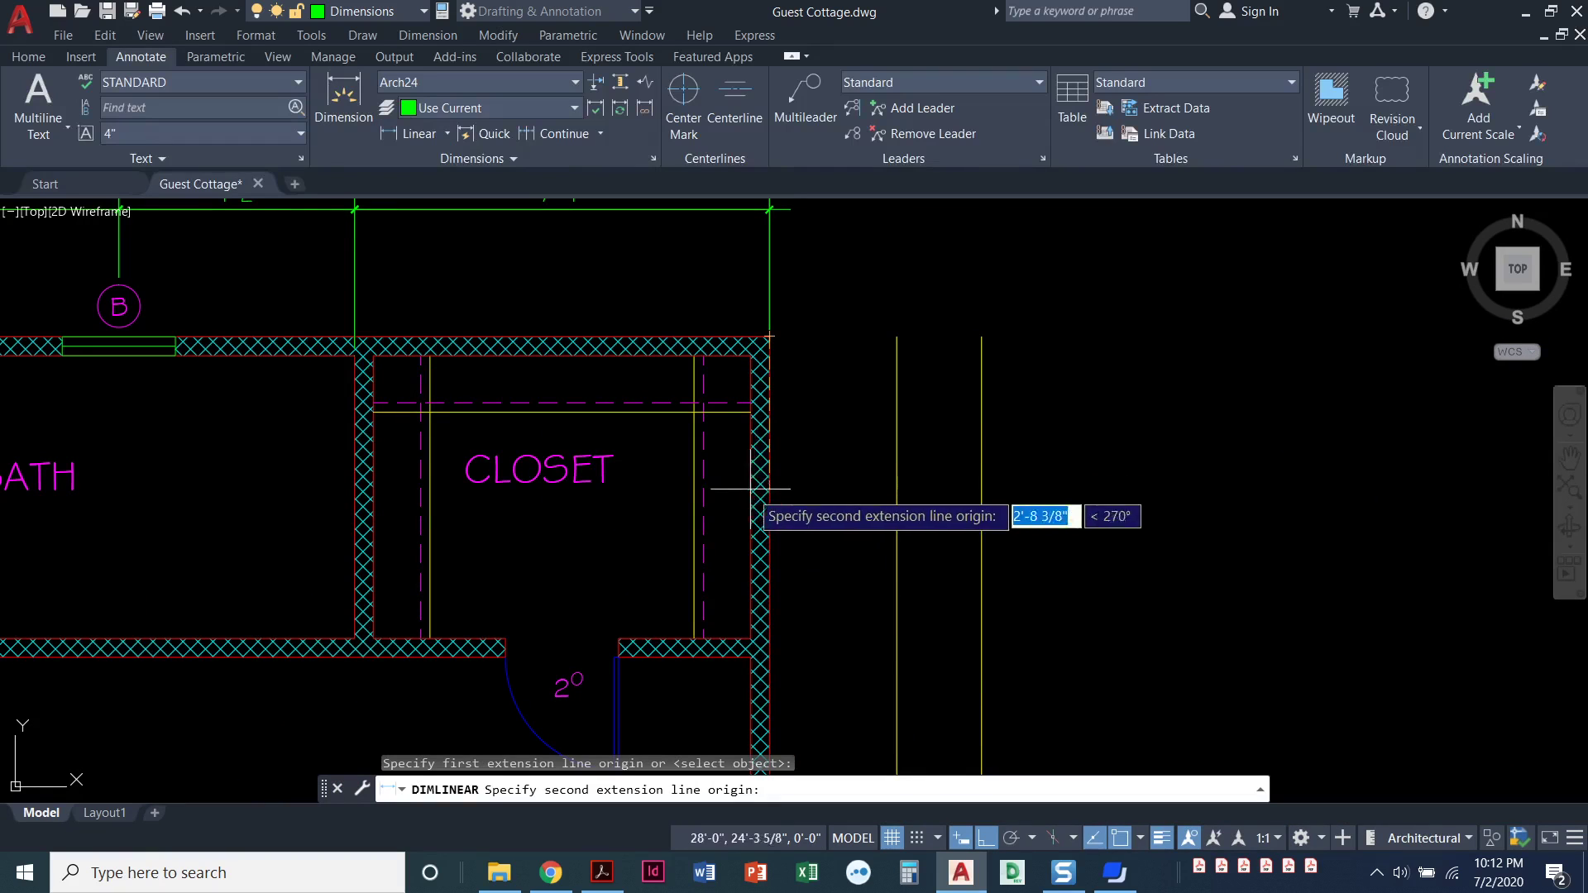
{"action": "left_click", "coordinate": [750, 637]}
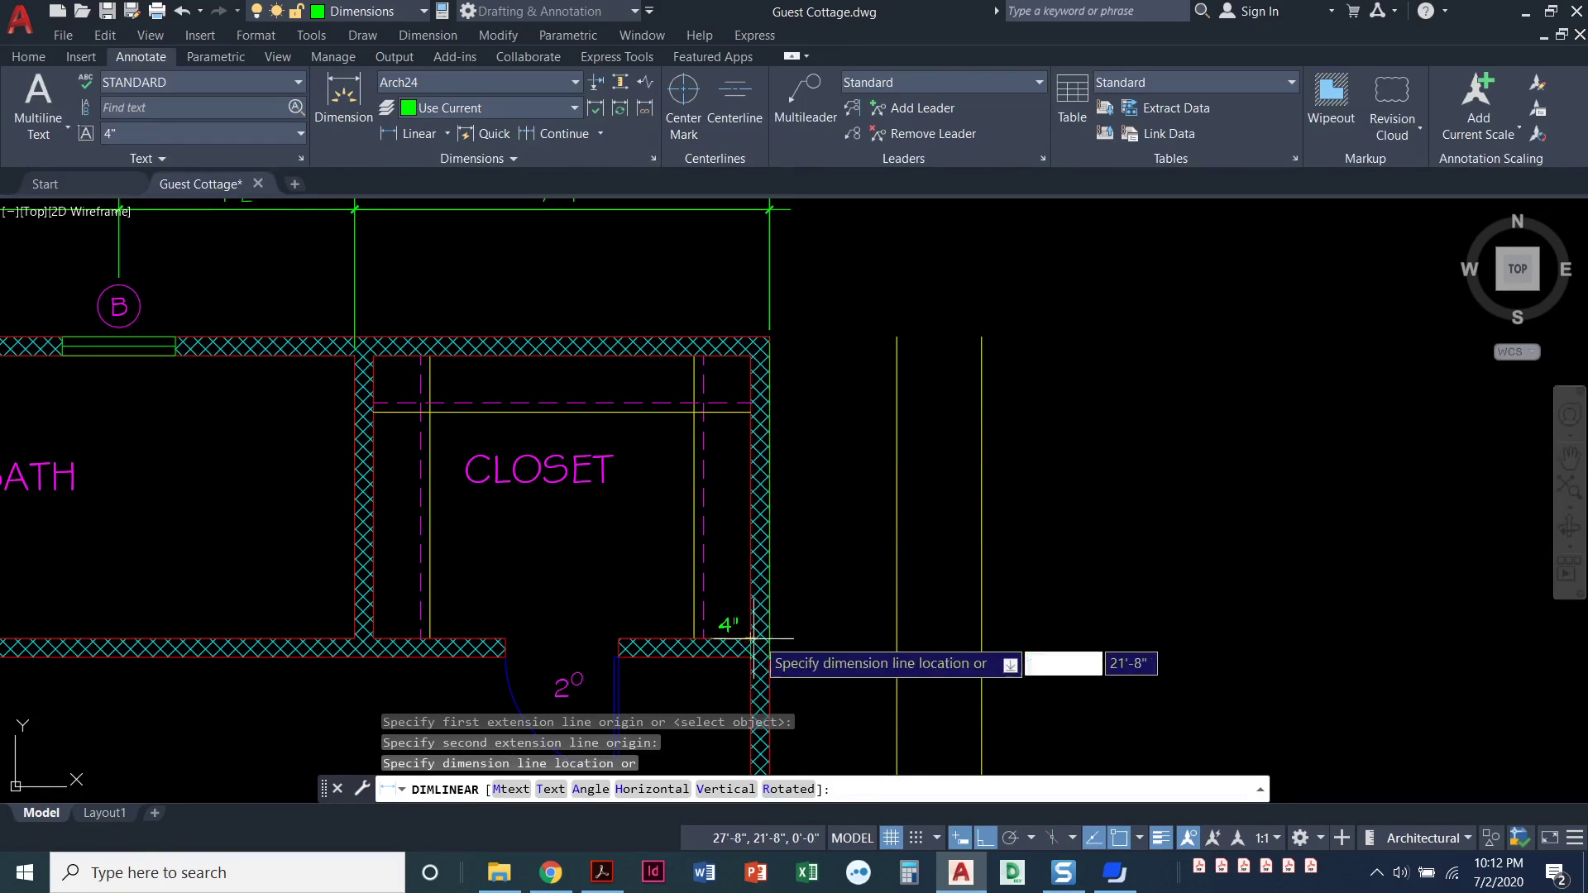
{"action": "left_click", "coordinate": [897, 560]}
{"action": "scroll", "coordinate": [861, 606], "scroll_direction": "down", "scroll_amount": 3}
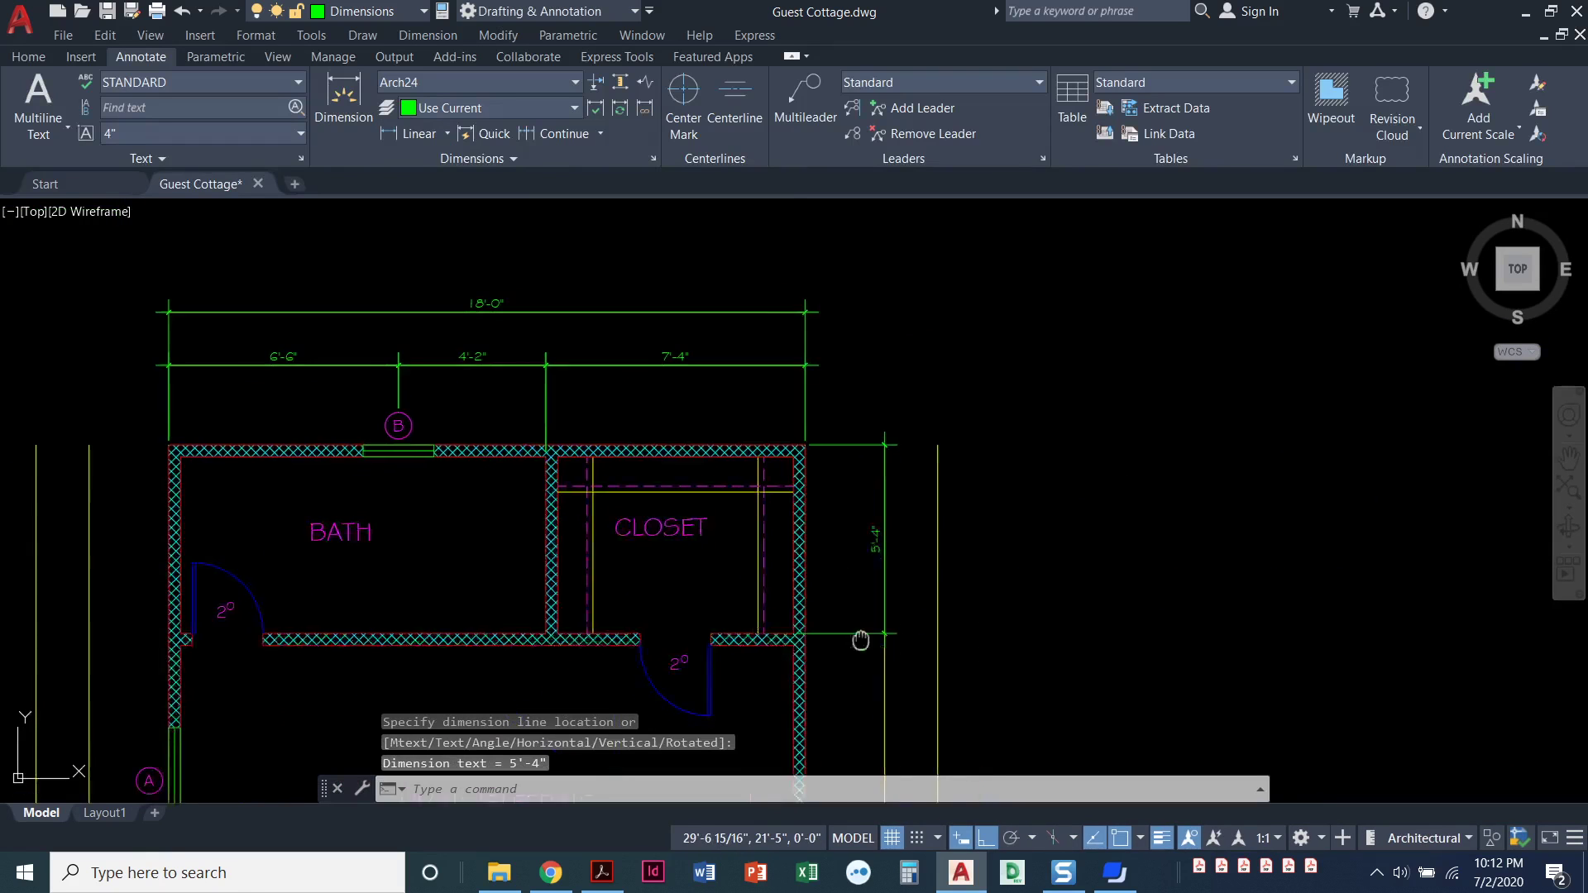
{"action": "mouse_move", "coordinate": [861, 638]}
{"action": "middle_mouse_down"}
{"action": "mouse_move", "coordinate": [861, 479]}
{"action": "mouse_move", "coordinate": [821, 390]}
{"action": "middle_mouse_up"}
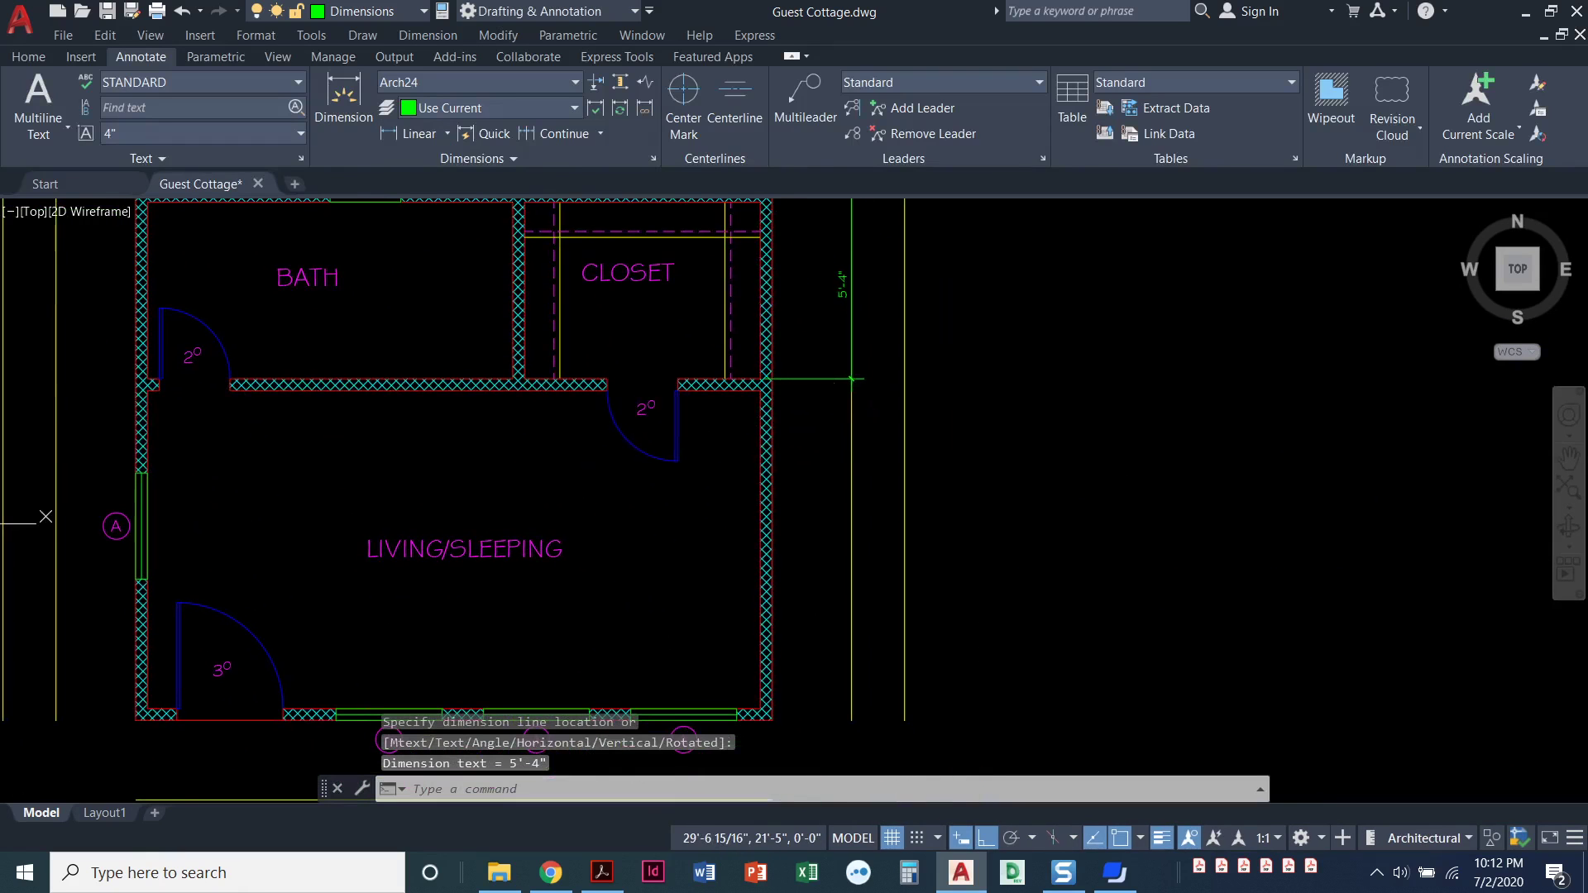
{"action": "left_click", "coordinate": [554, 133]}
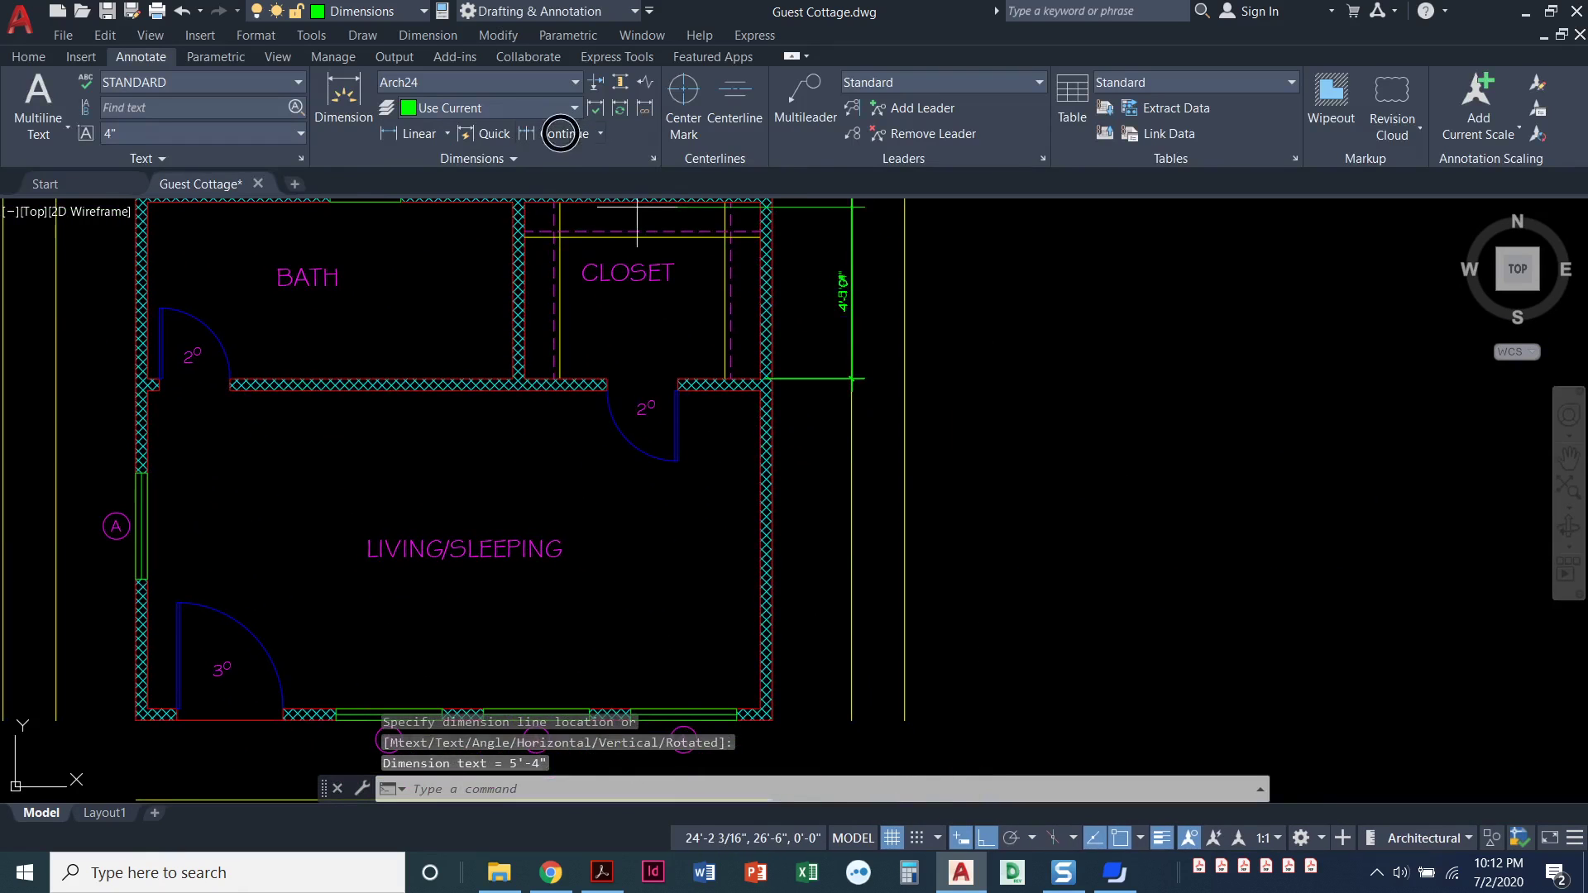
{"action": "left_click", "coordinate": [773, 718]}
{"action": "key", "text": "Return"}
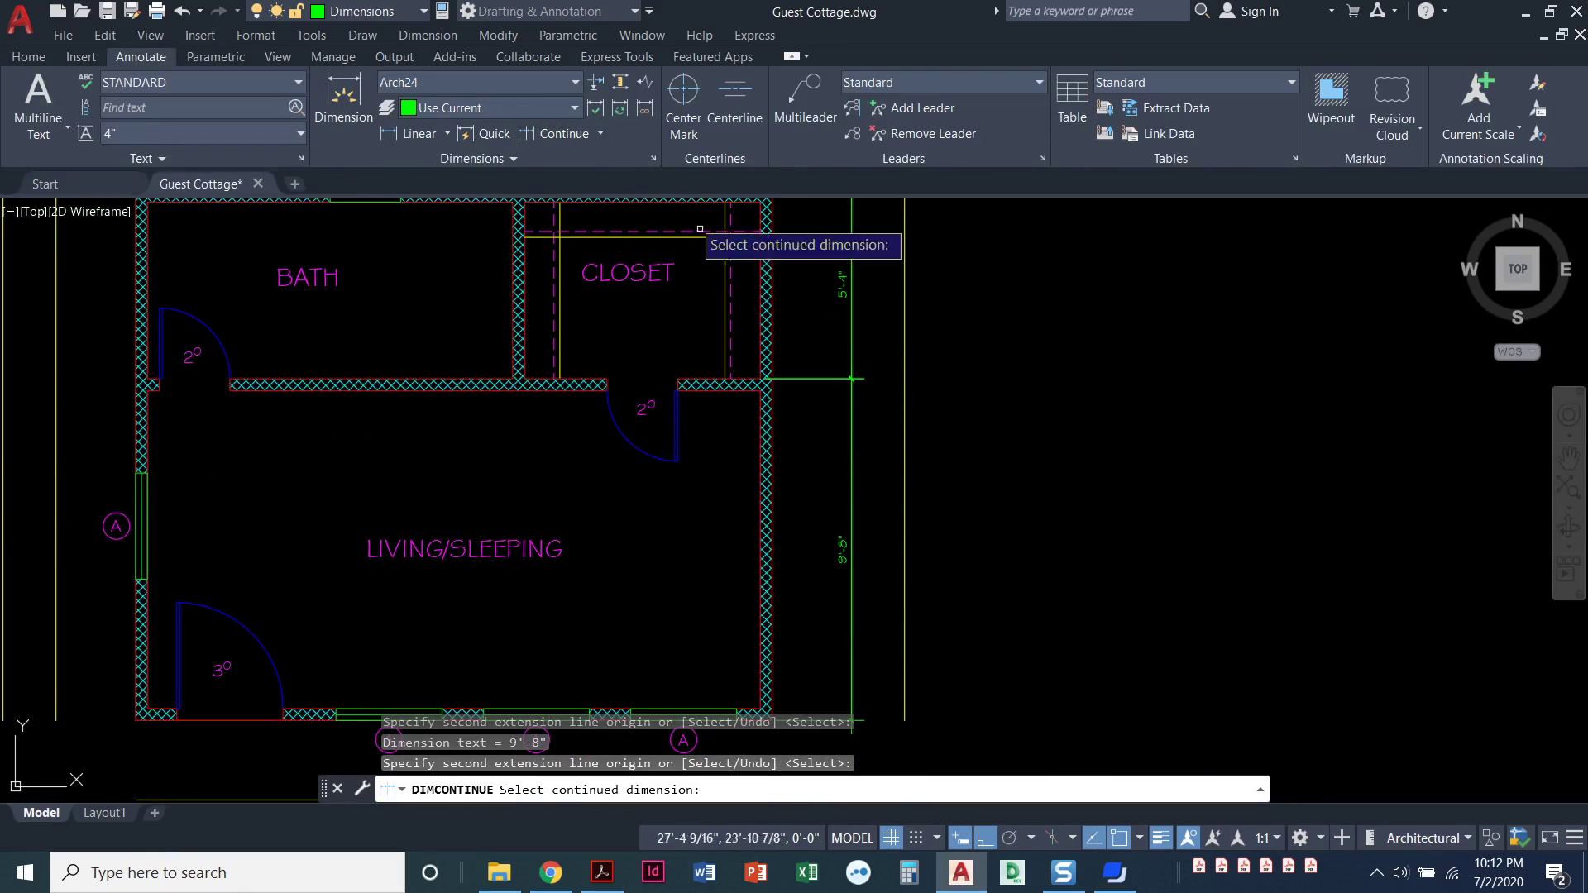
Step: Add the overall 15'-0" dimension along the right wall on the outer guide line
{"action": "left_click", "coordinate": [411, 134]}
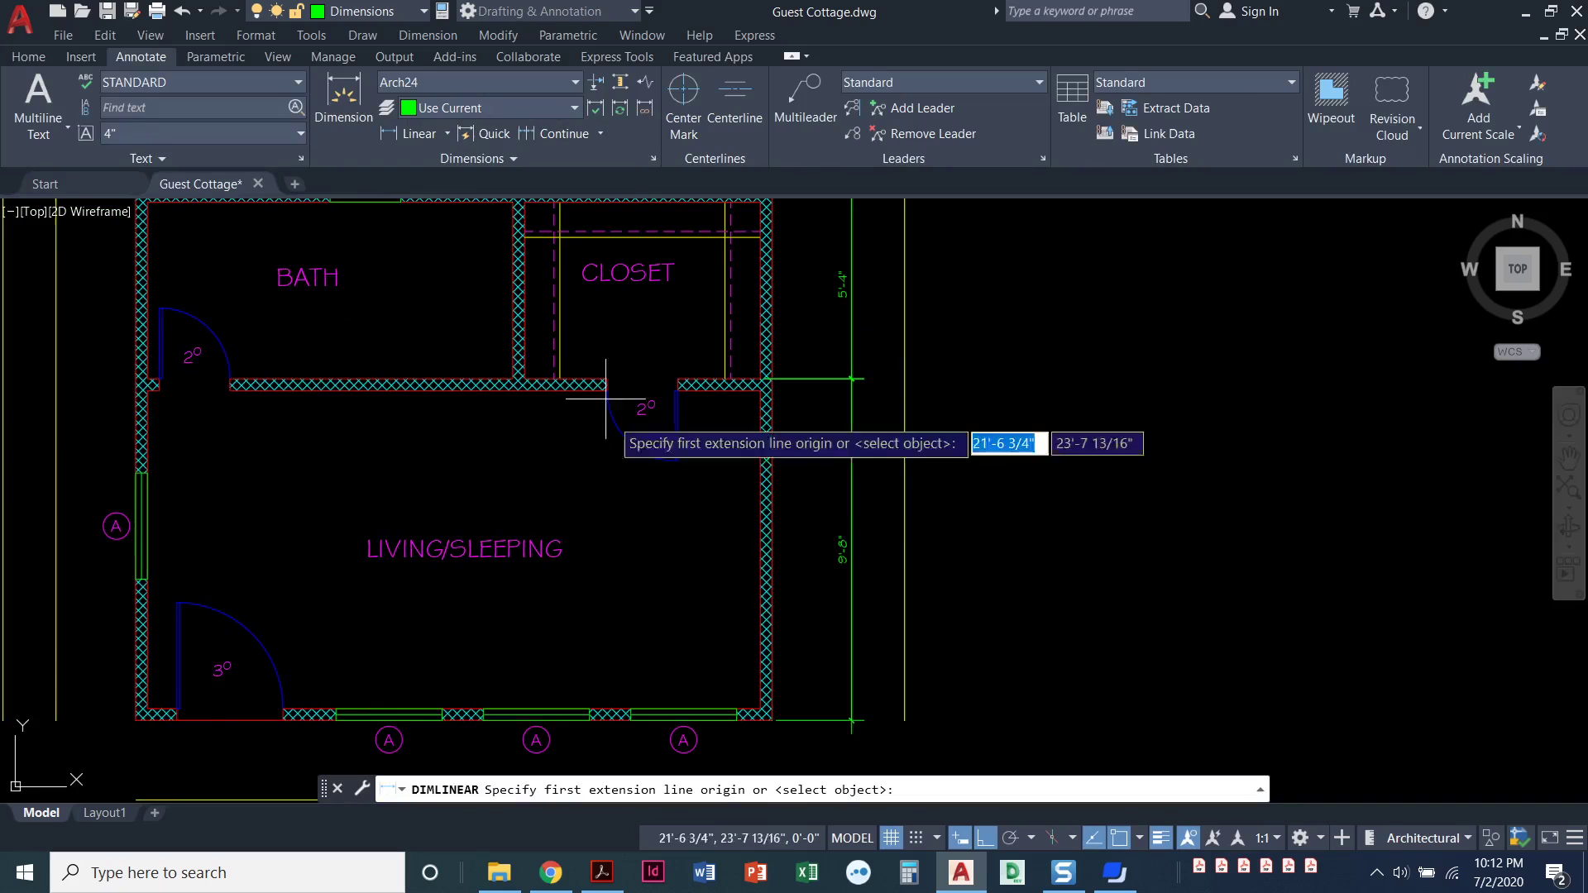
{"action": "scroll", "coordinate": [760, 726], "scroll_direction": "up", "scroll_amount": 4}
{"action": "scroll", "coordinate": [772, 727], "scroll_direction": "up", "scroll_amount": 2}
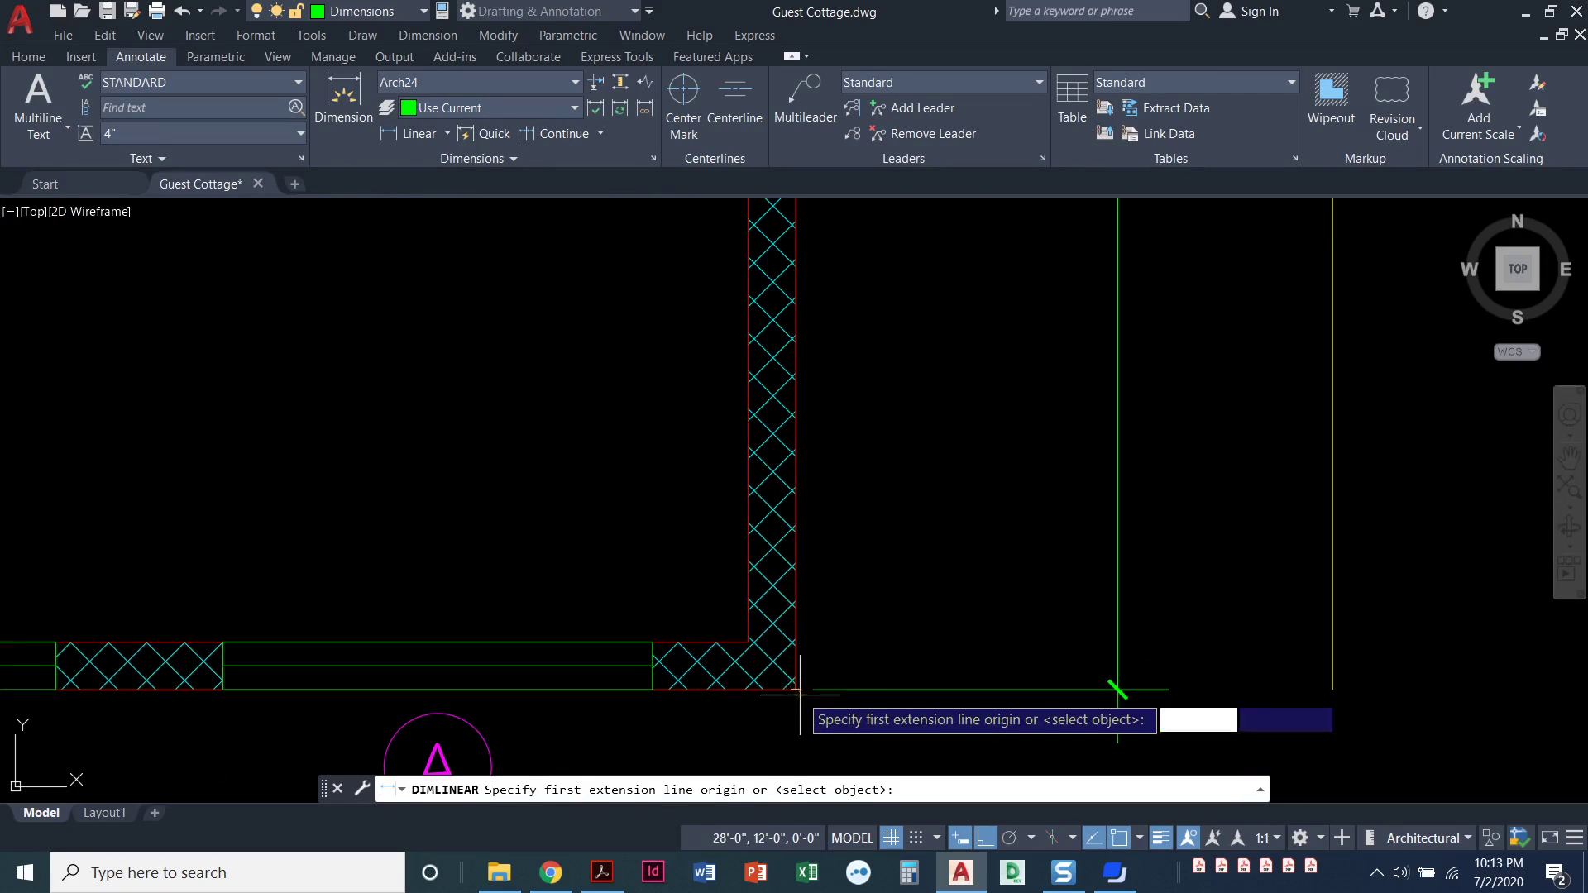
{"action": "left_click", "coordinate": [795, 688]}
{"action": "scroll", "coordinate": [989, 635], "scroll_direction": "down", "scroll_amount": 2}
{"action": "scroll", "coordinate": [989, 636], "scroll_direction": "down", "scroll_amount": 4}
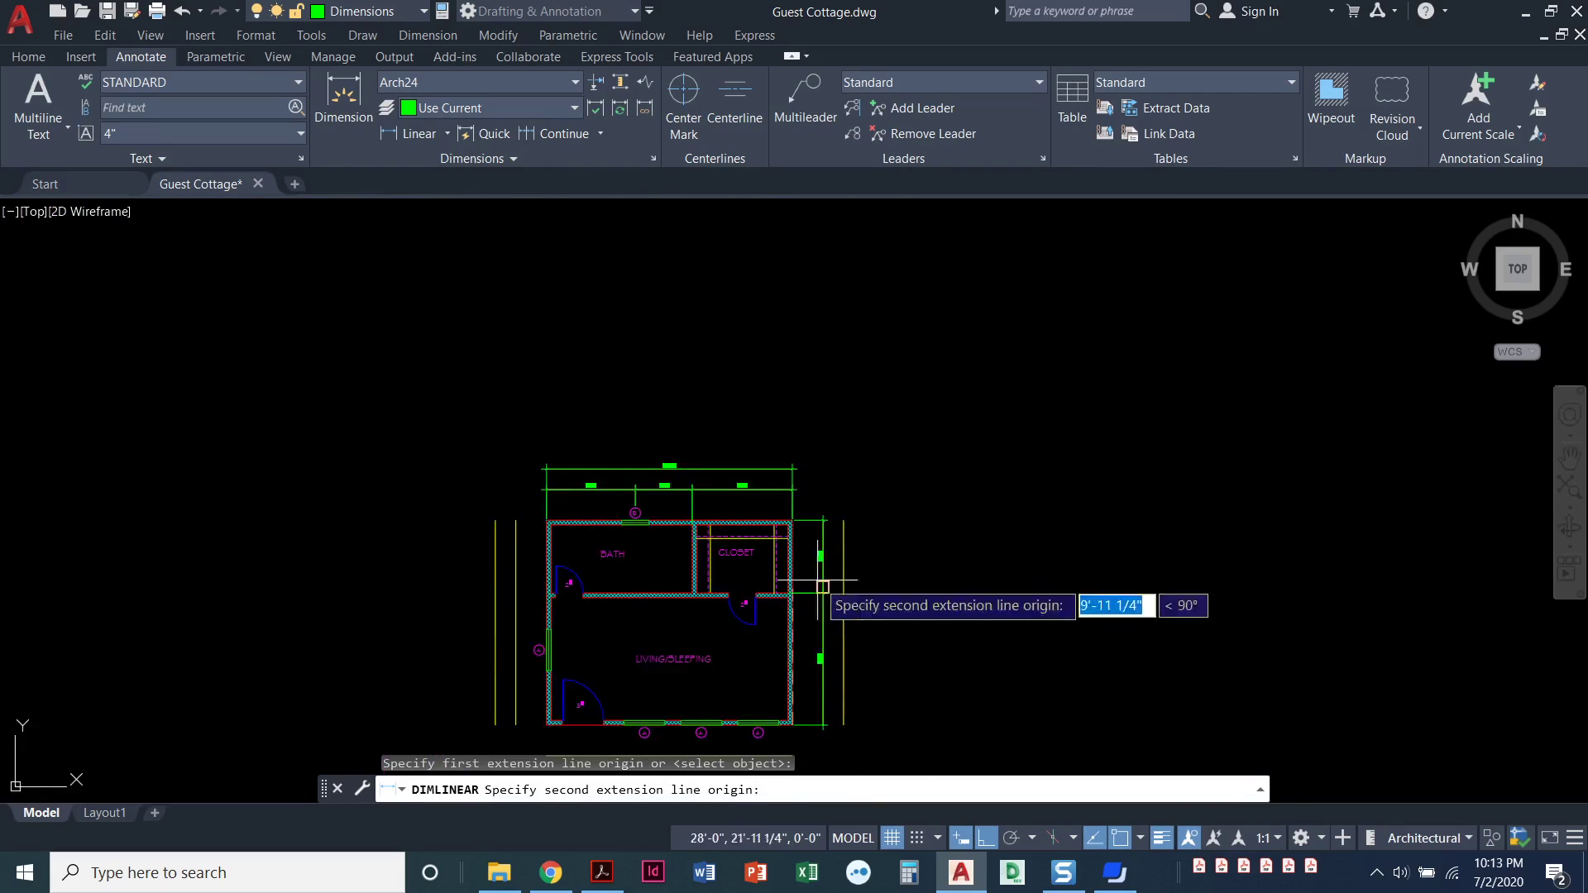
{"action": "scroll", "coordinate": [826, 546], "scroll_direction": "up", "scroll_amount": 5}
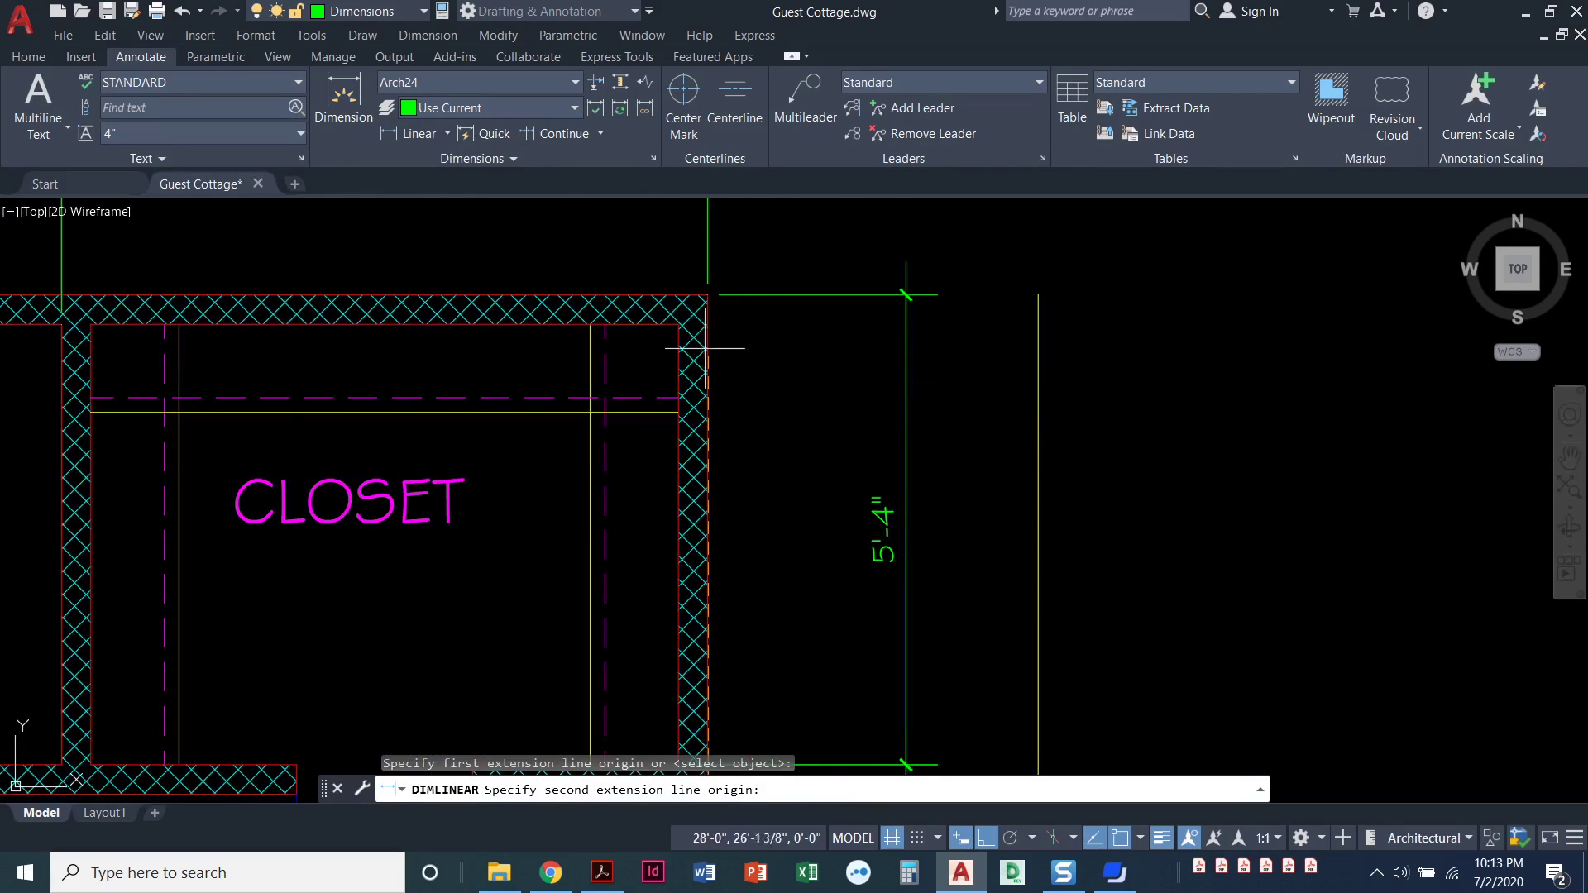
{"action": "left_click", "coordinate": [707, 294]}
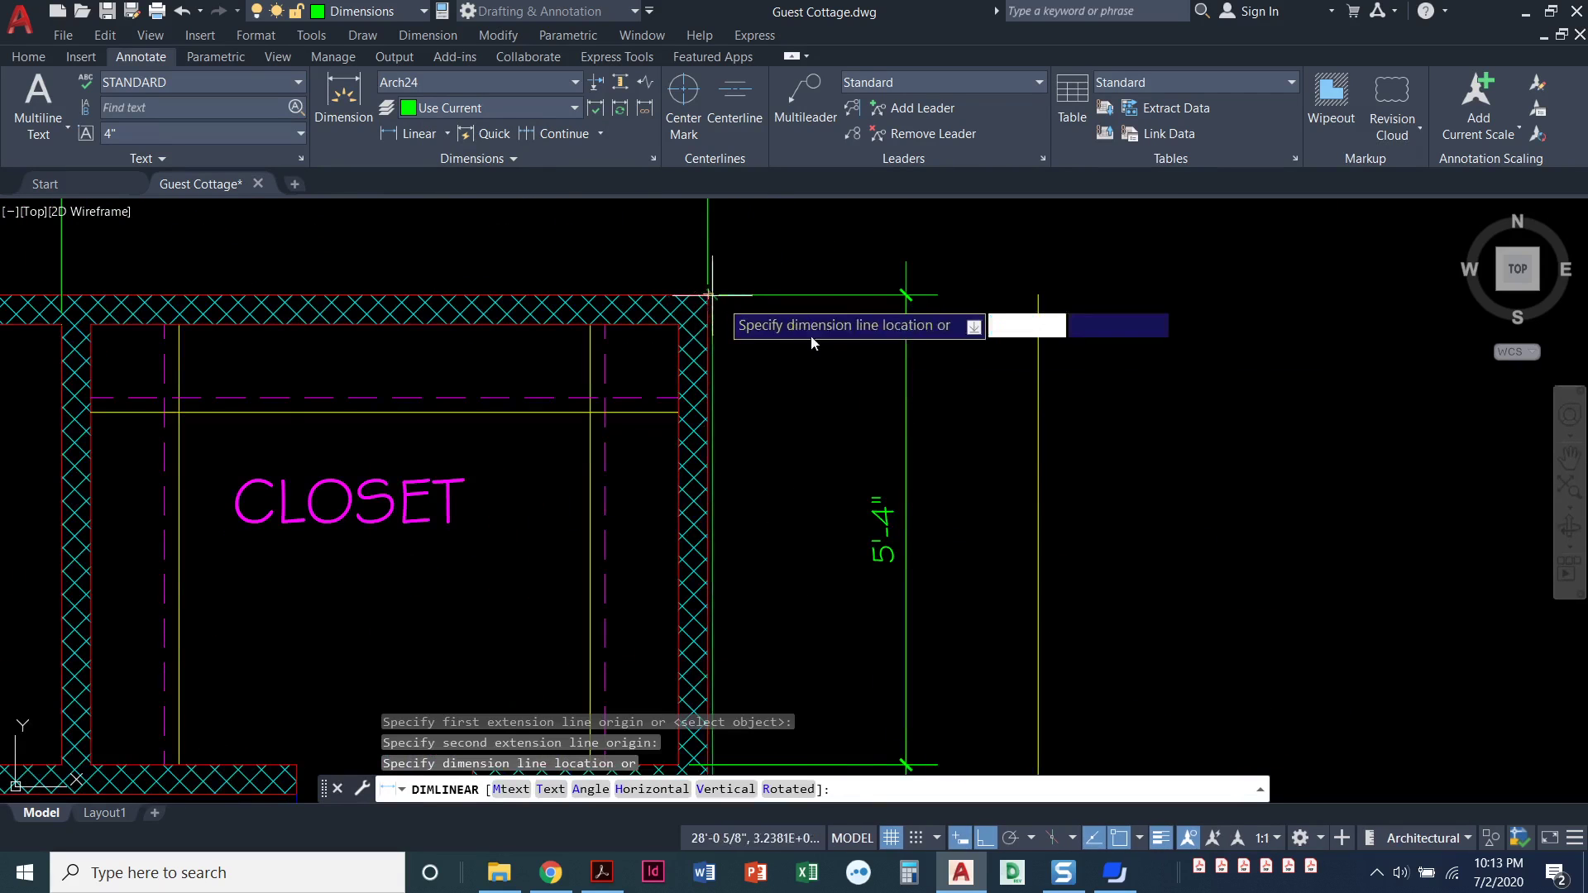
{"action": "left_click", "coordinate": [1034, 505]}
{"action": "scroll", "coordinate": [1034, 579], "scroll_direction": "down", "scroll_amount": 4}
{"action": "middle_click_drag", "start_coordinate": [1041, 621], "coordinate": [1078, 498]}
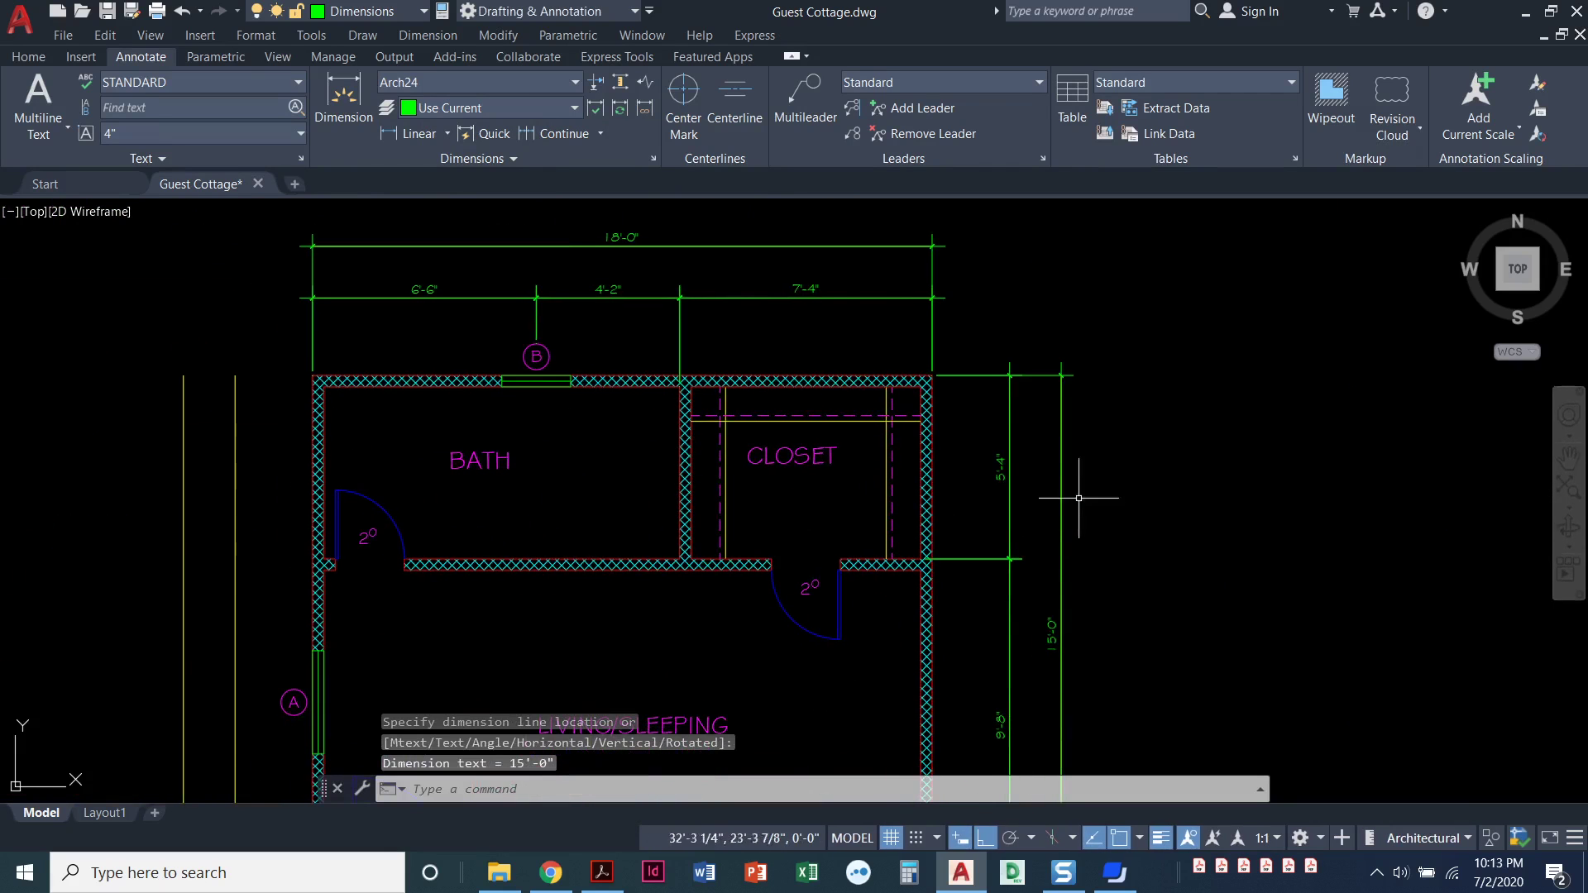
{"action": "mouse_move", "coordinate": [993, 596]}
{"action": "middle_mouse_down"}
{"action": "mouse_move", "coordinate": [975, 507]}
{"action": "mouse_move", "coordinate": [932, 454]}
{"action": "middle_mouse_up"}
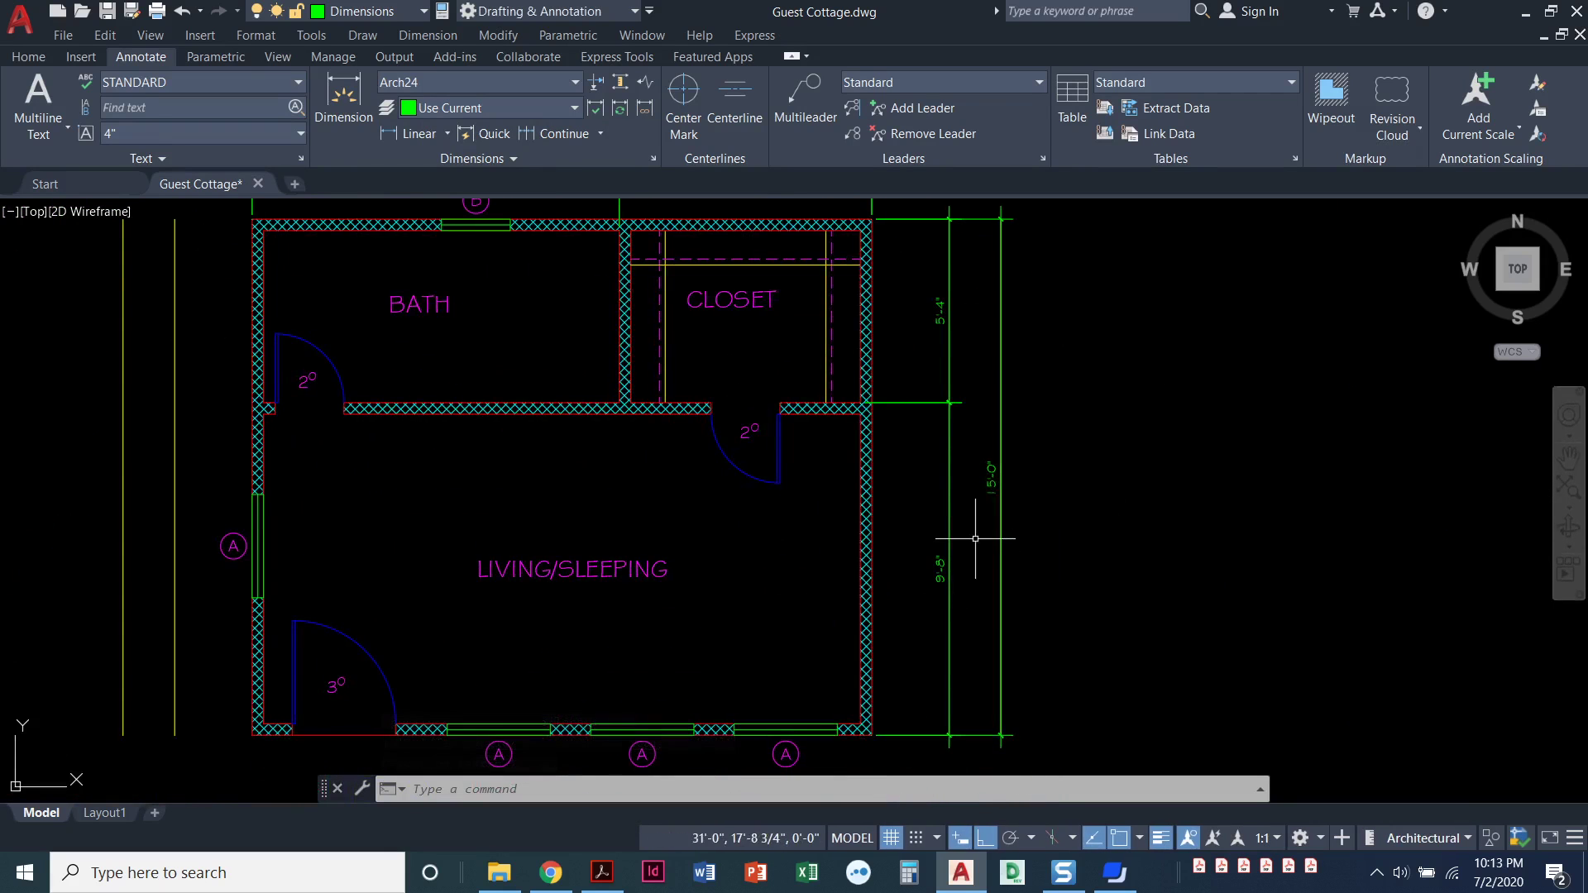
{"action": "mouse_move", "coordinate": [801, 603]}
{"action": "middle_mouse_down"}
{"action": "mouse_move", "coordinate": [907, 419]}
{"action": "mouse_move", "coordinate": [956, 404]}
{"action": "middle_mouse_up"}
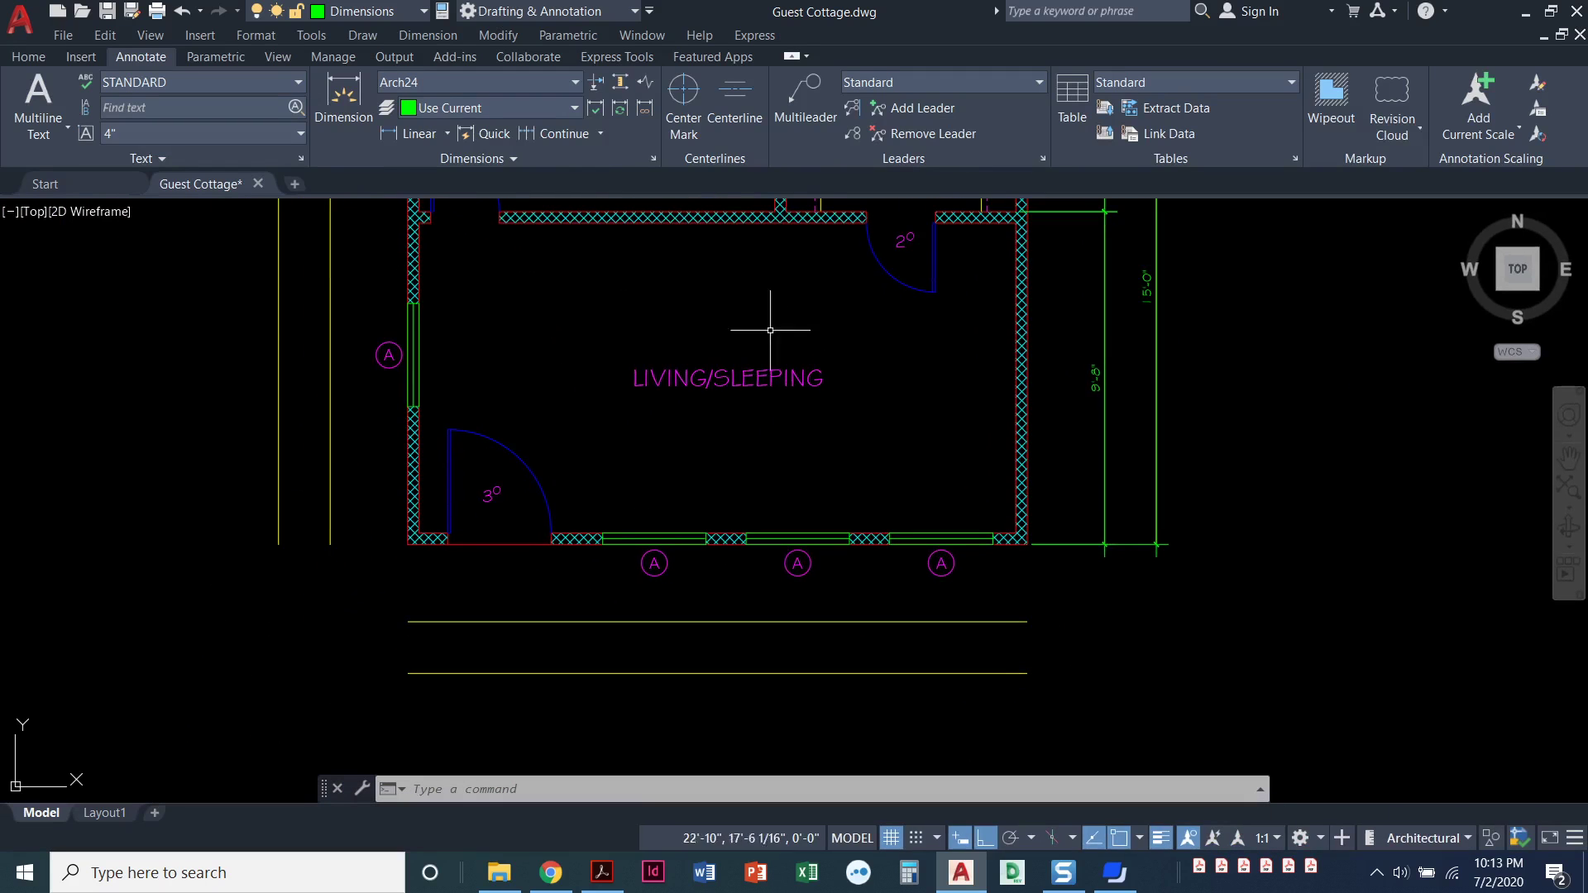
Step: Dimension 2'-8" from the bottom-left wall corner to the midpoint of door 3's opening, using Mid Between 2 Points
{"action": "left_click", "coordinate": [410, 135]}
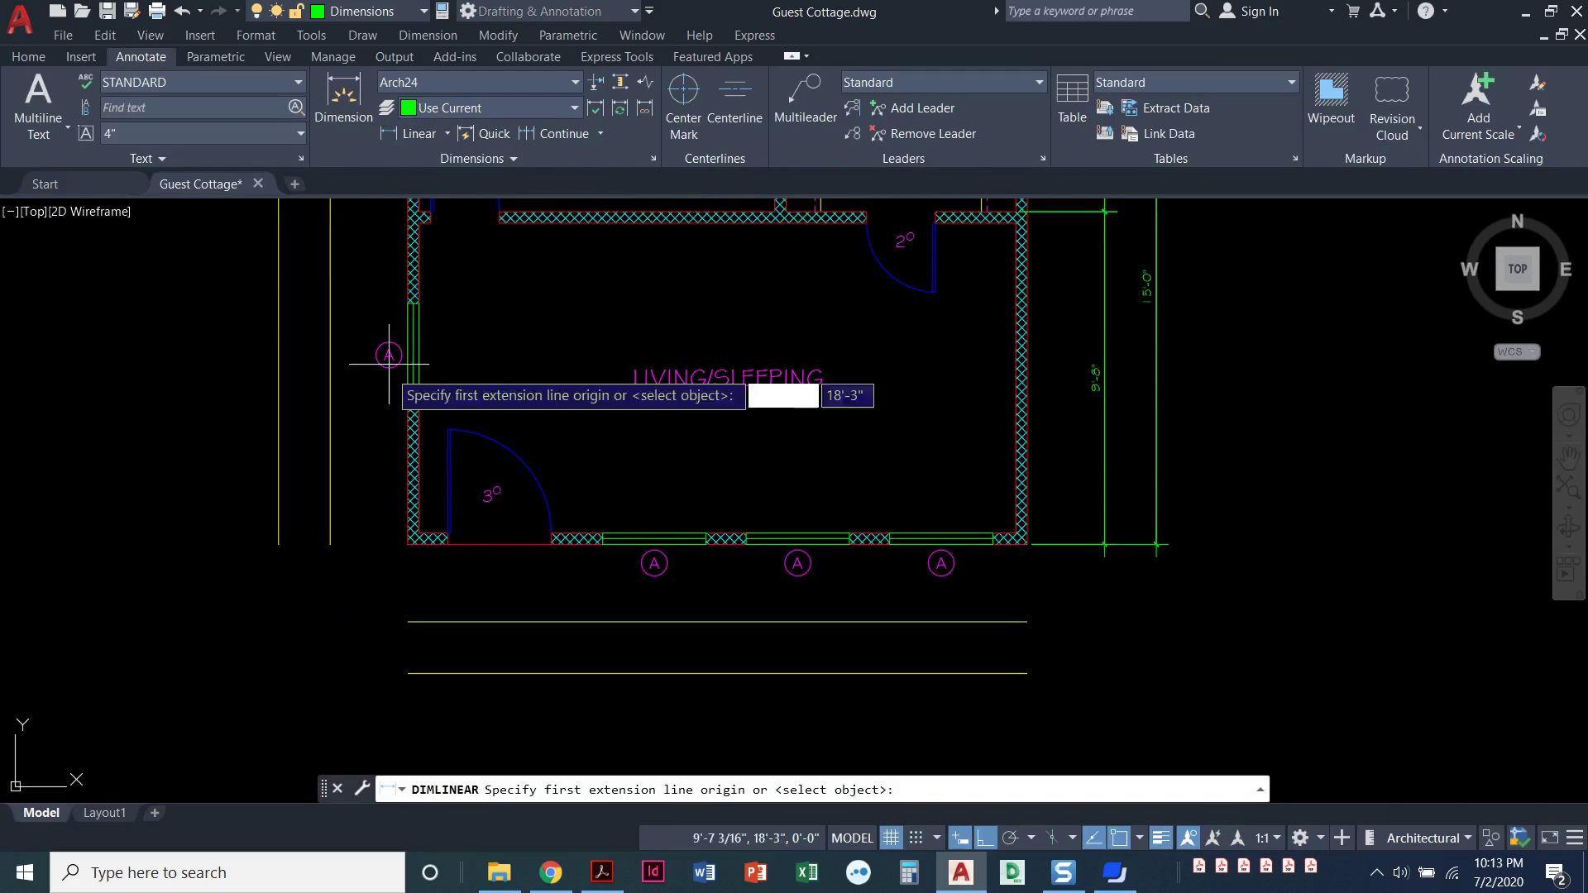
{"action": "left_click", "coordinate": [409, 544]}
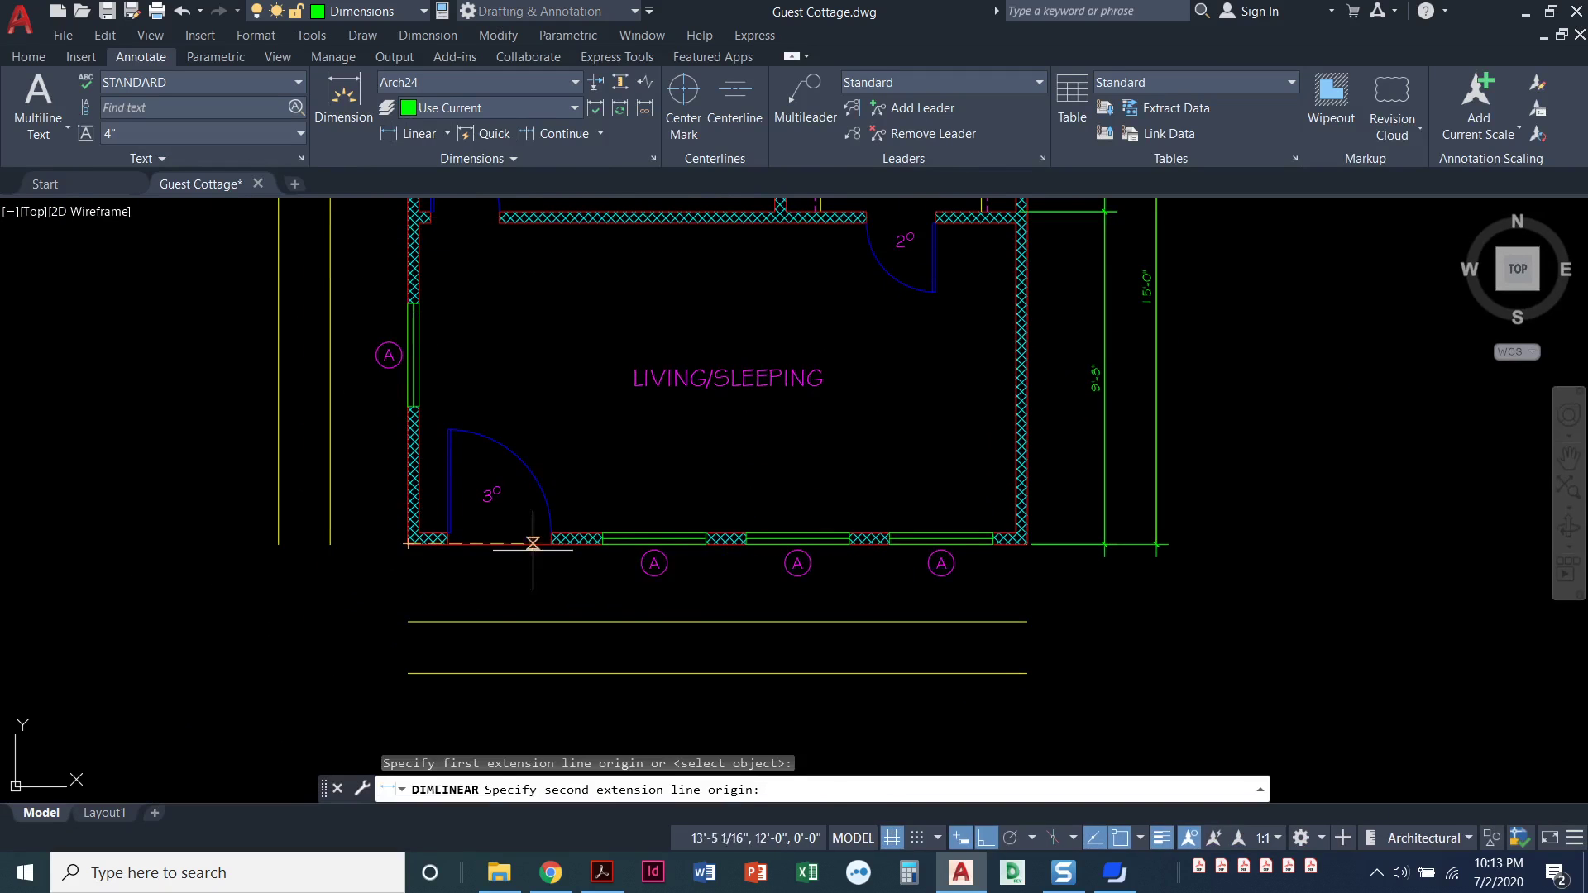
{"action": "scroll", "coordinate": [454, 538], "scroll_direction": "up", "scroll_amount": 4}
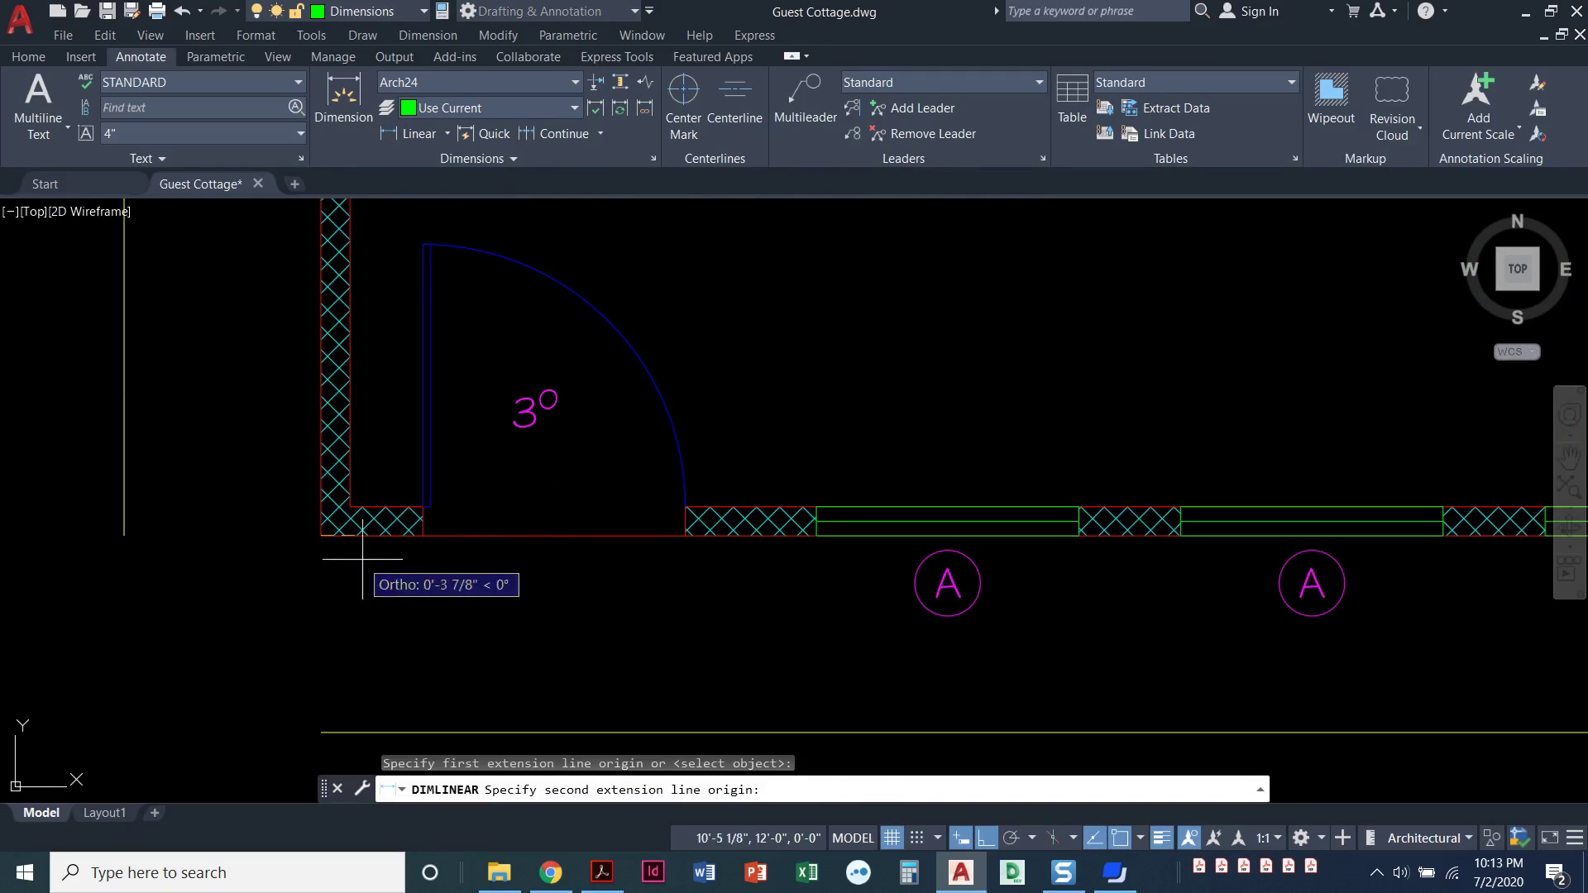
{"action": "key", "text": "F8"}
{"action": "right_click", "coordinate": [466, 588], "text": "shift"}
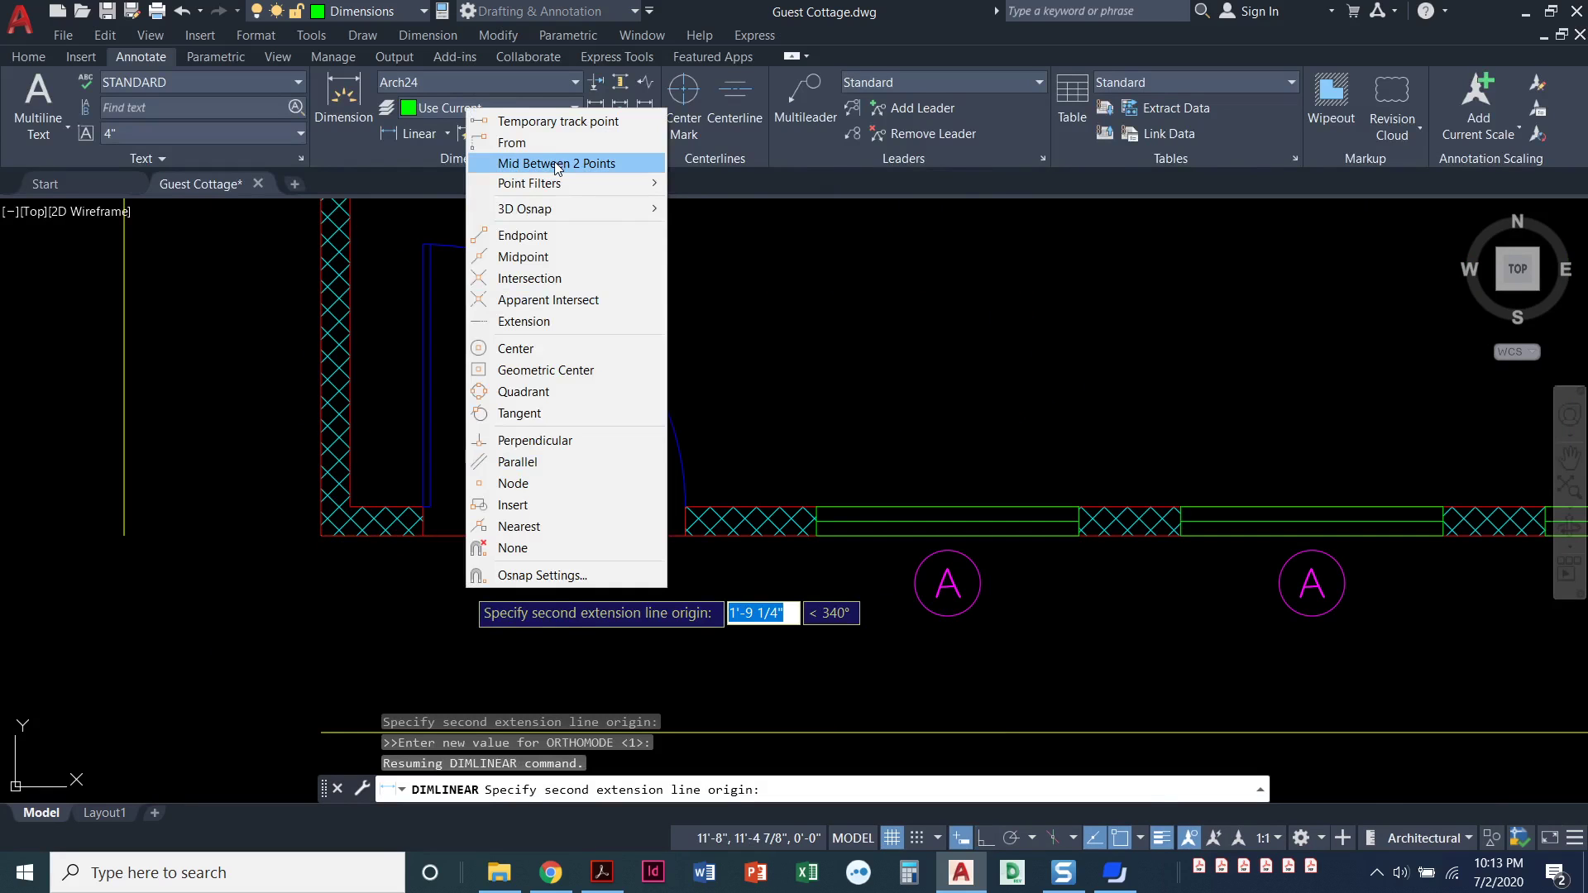
{"action": "left_click", "coordinate": [557, 164]}
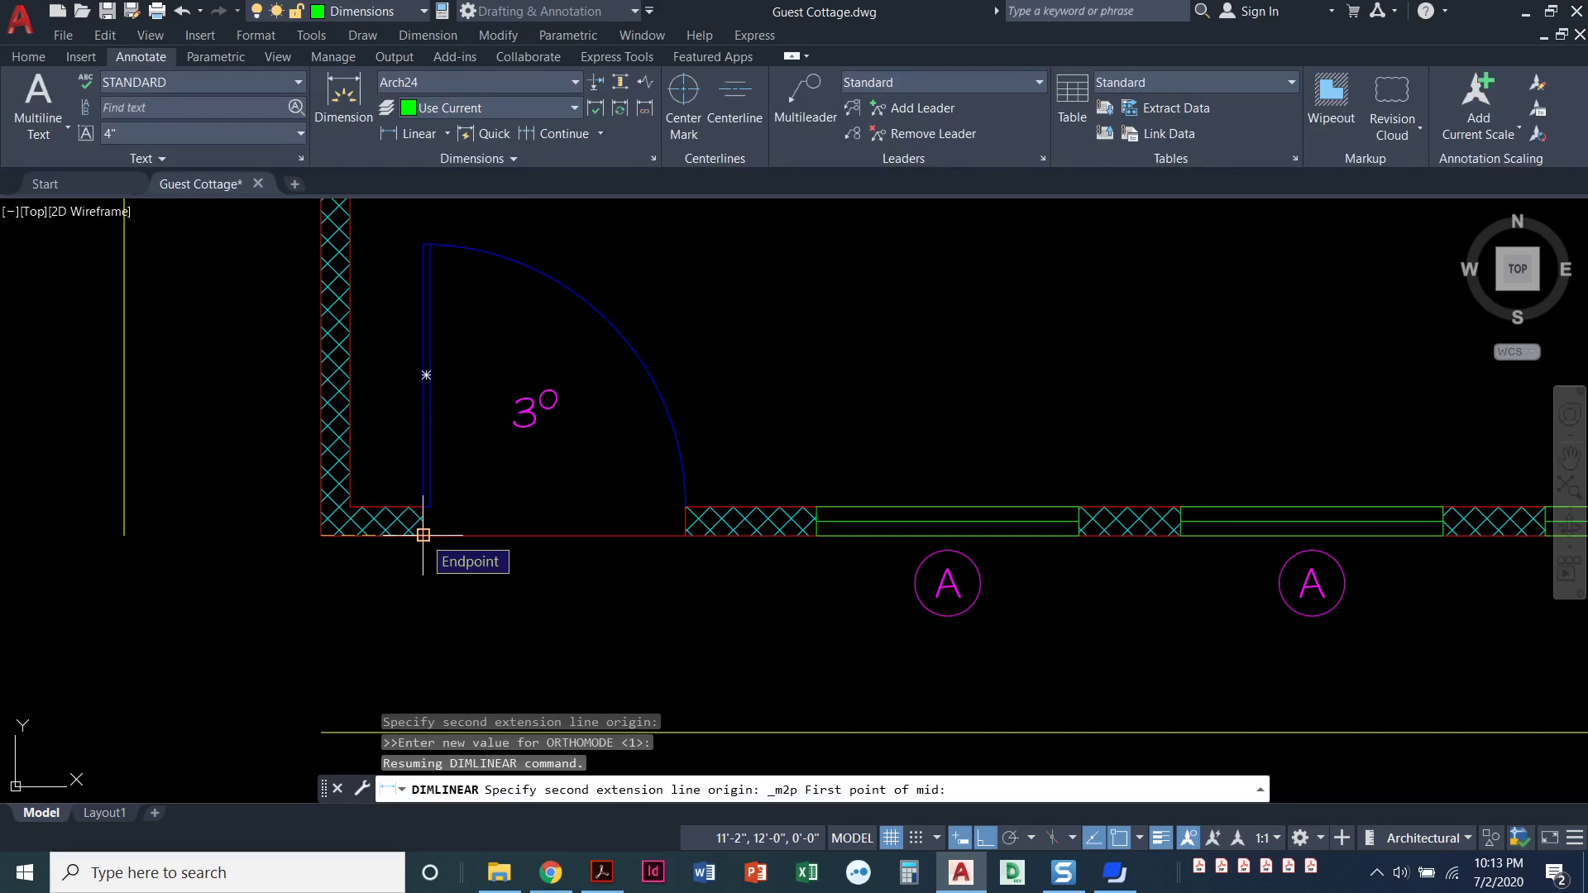
{"action": "left_click", "coordinate": [422, 535]}
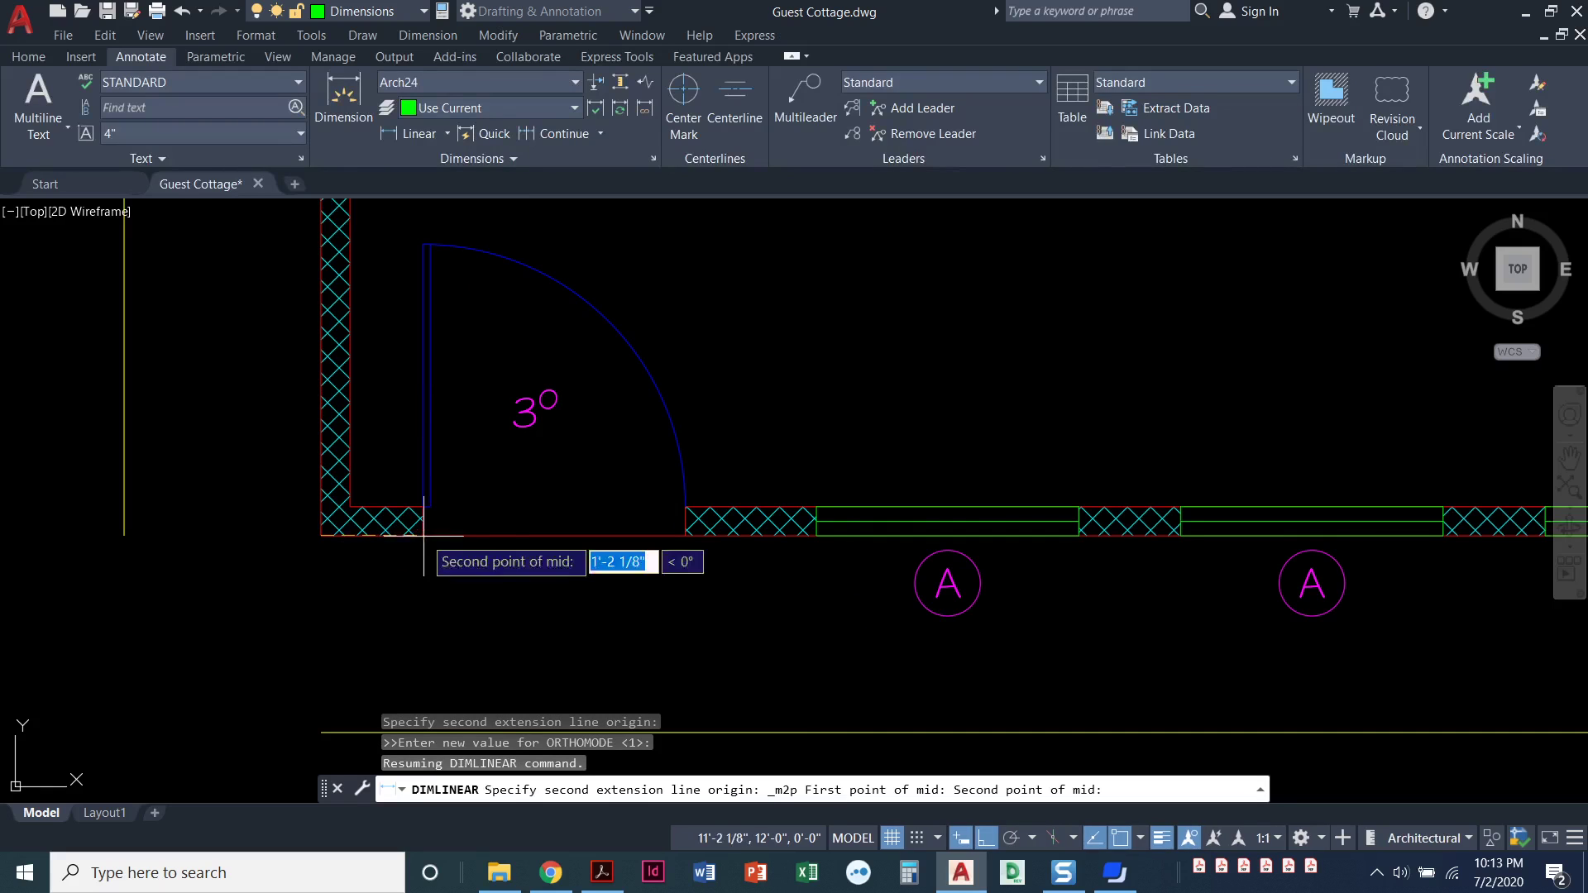
{"action": "left_click", "coordinate": [685, 535]}
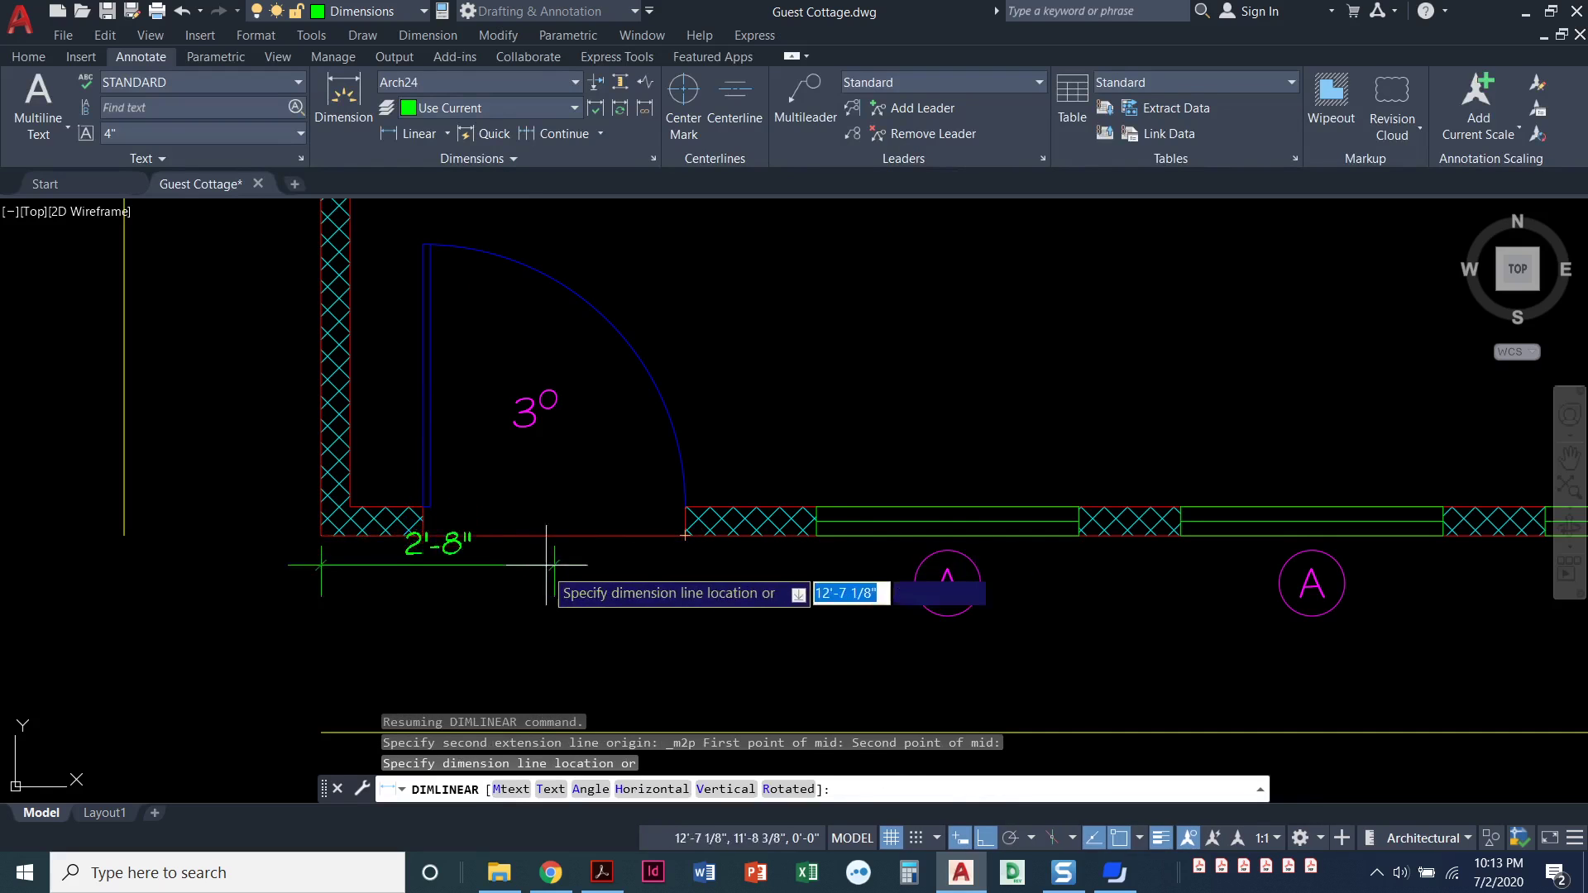
{"action": "middle_click_drag", "start_coordinate": [531, 602], "coordinate": [506, 447]}
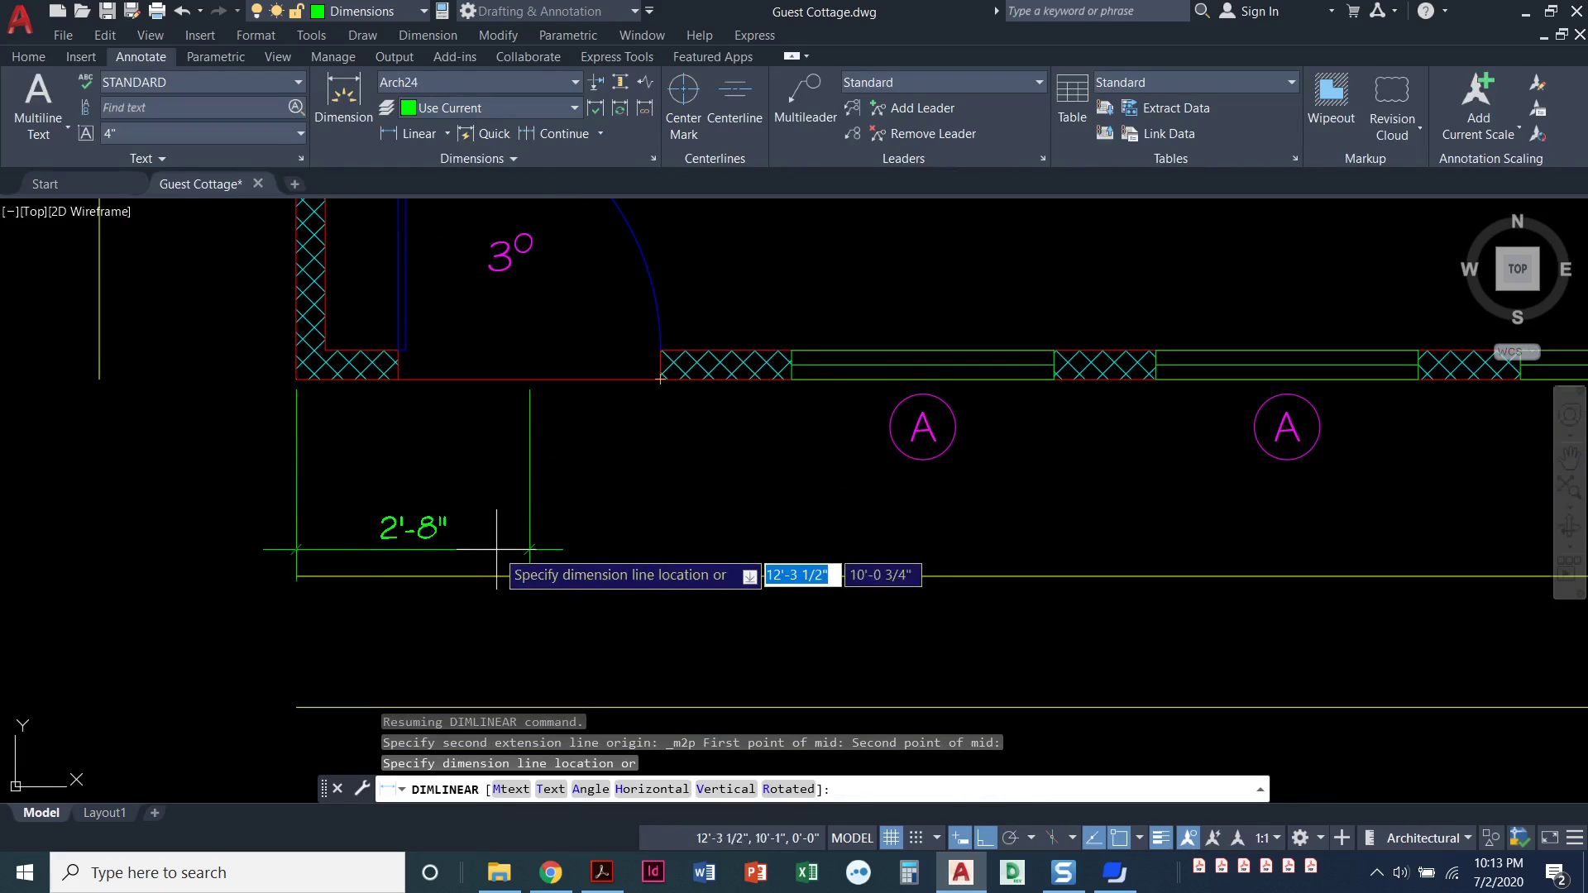
{"action": "left_click", "coordinate": [500, 577]}
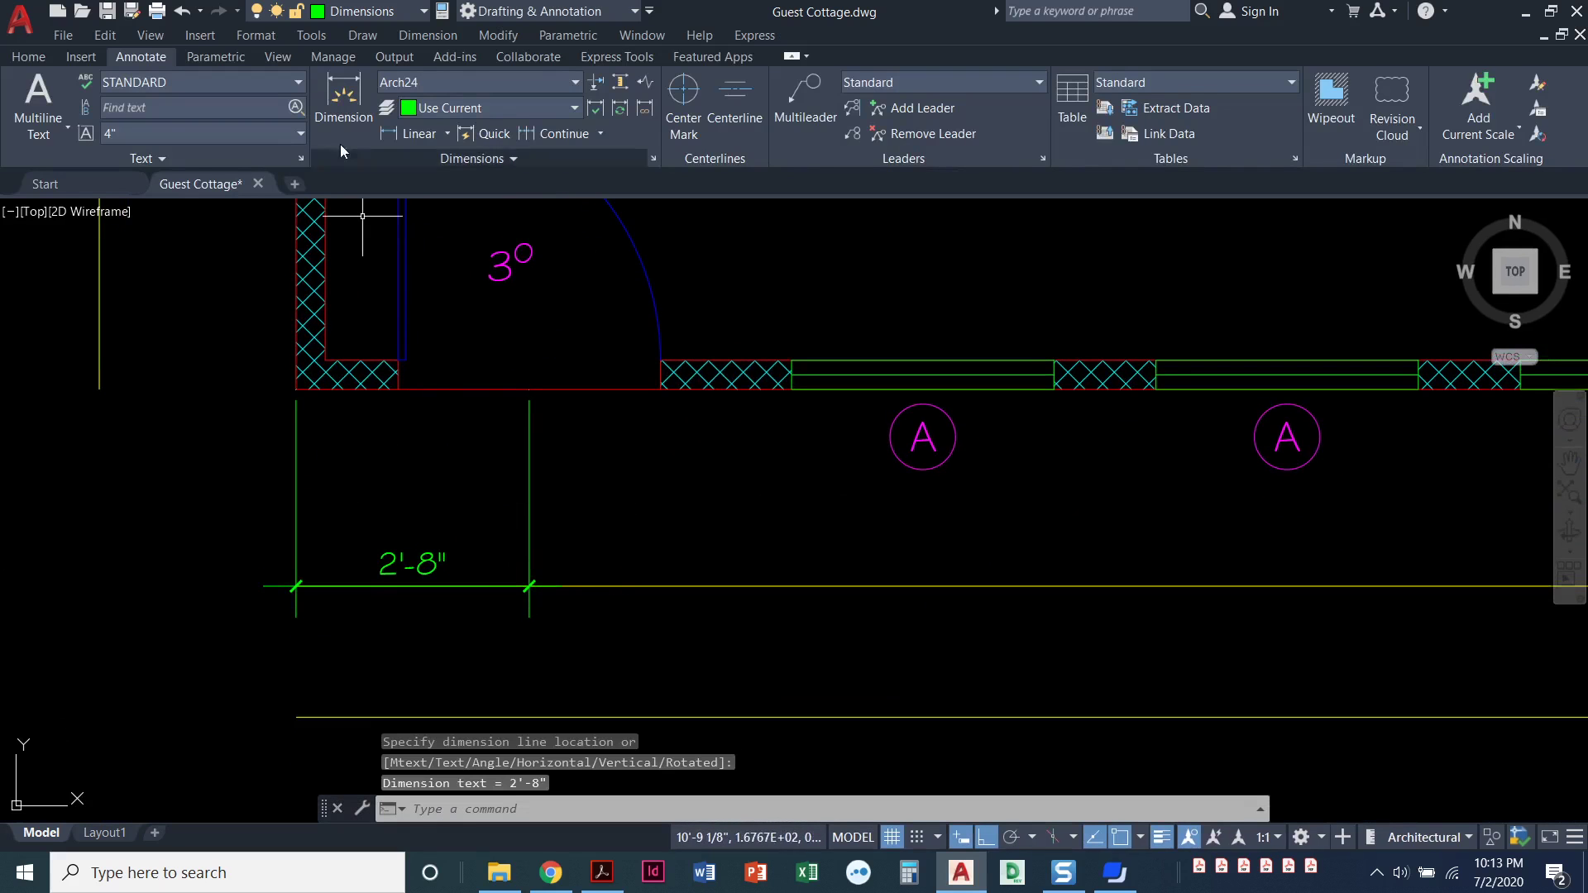
Step: Continue the bottom-wall string from the 2'-8" through the window centres to the right corner
{"action": "left_click", "coordinate": [543, 134]}
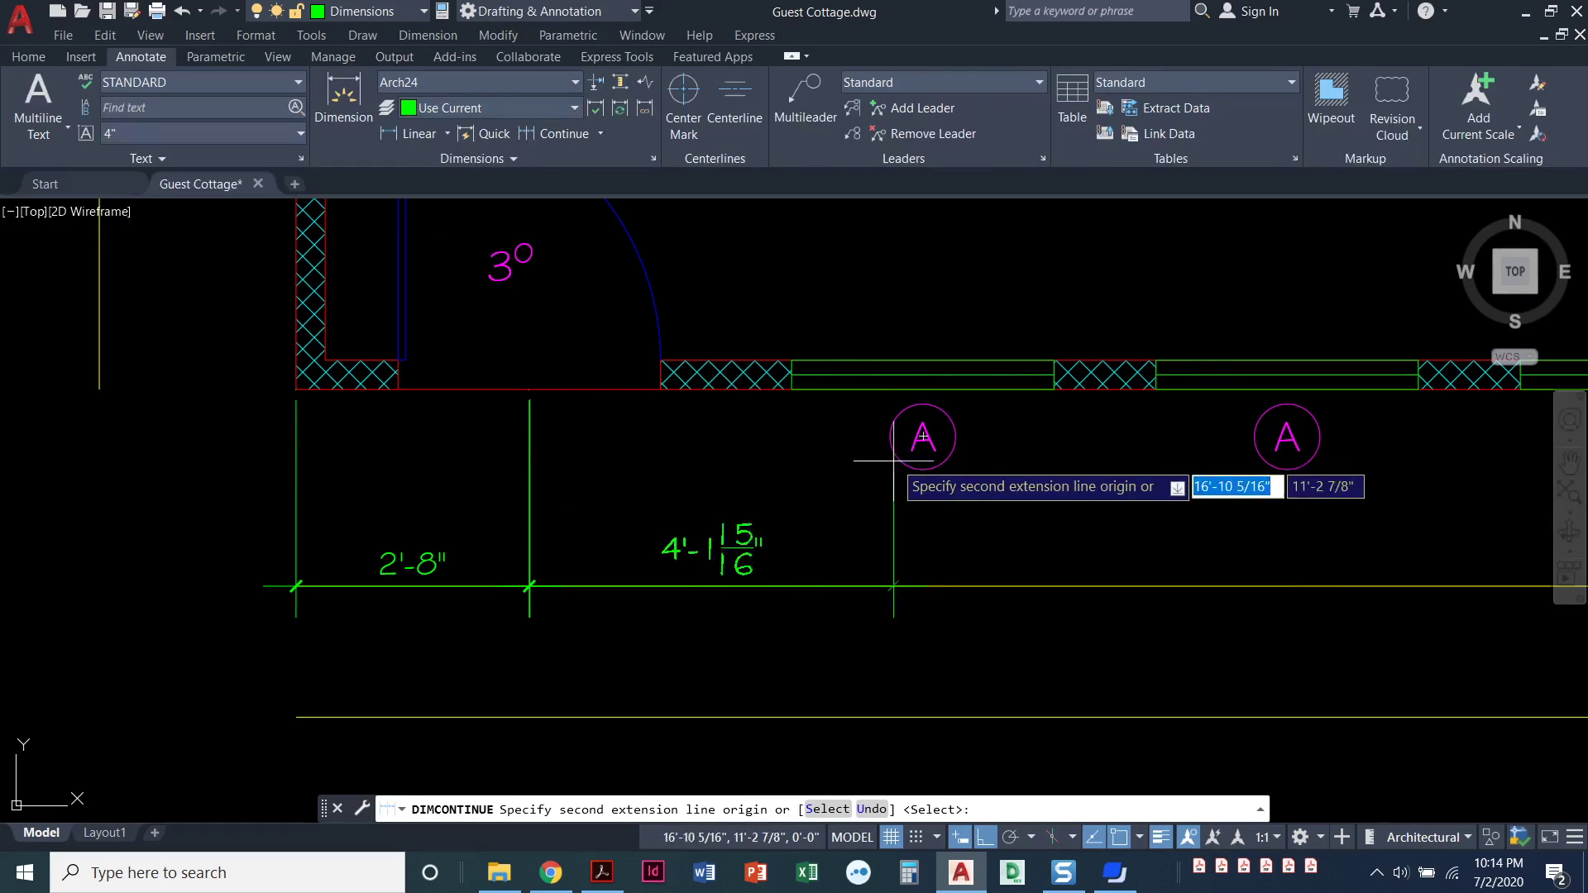
{"action": "left_click", "coordinate": [923, 469]}
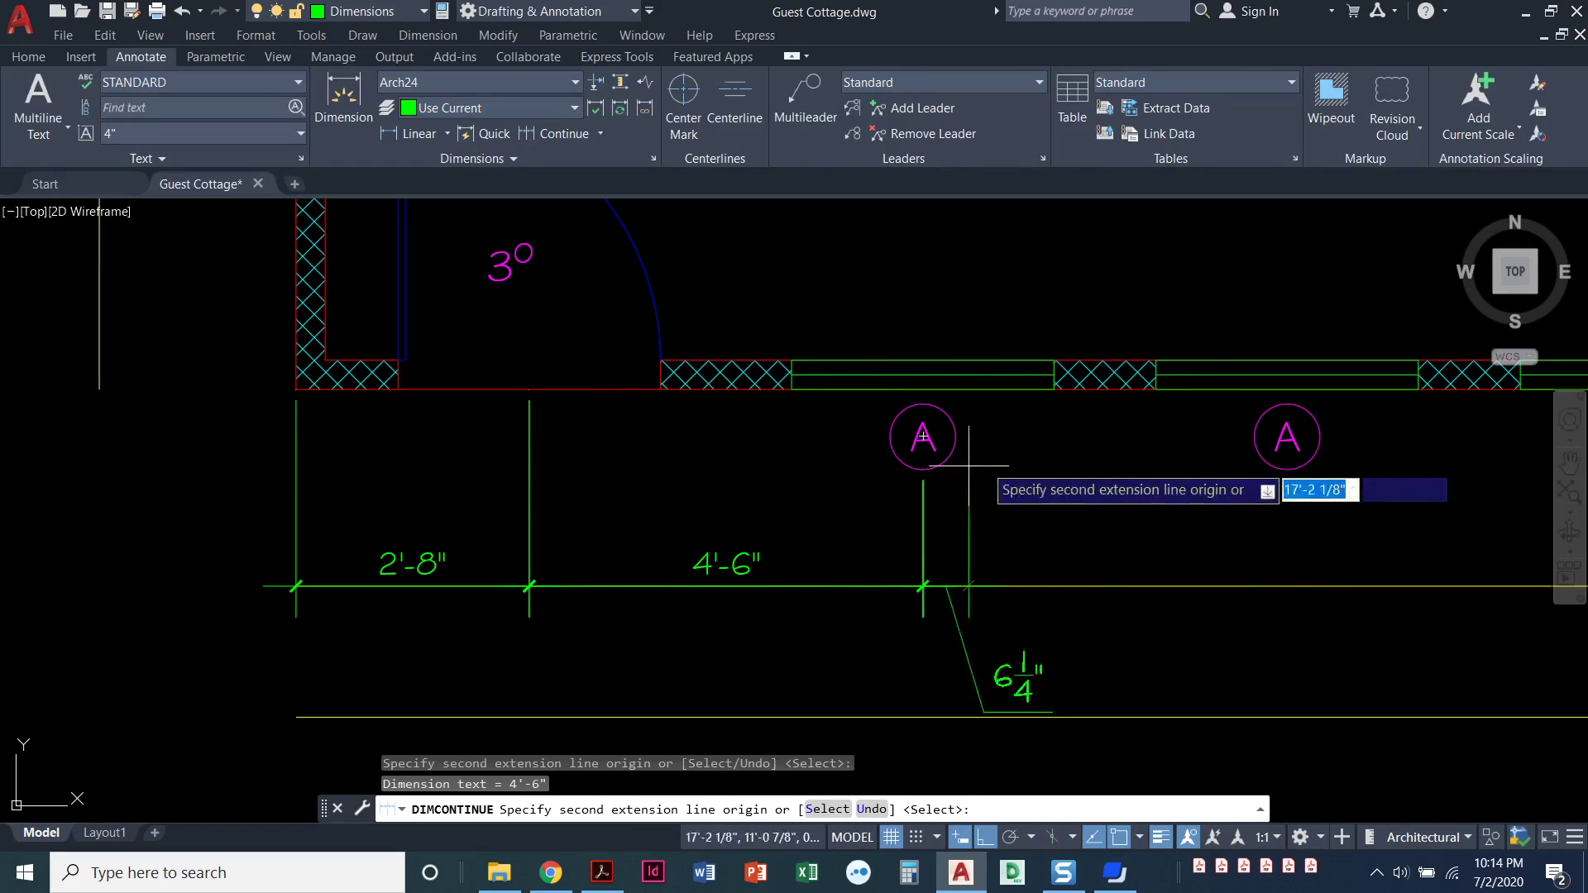
{"action": "left_click", "coordinate": [1286, 469]}
{"action": "scroll", "coordinate": [1284, 473], "scroll_direction": "down", "scroll_amount": 2}
{"action": "middle_click_drag", "start_coordinate": [1157, 459], "coordinate": [716, 546]}
{"action": "left_click", "coordinate": [1033, 521]}
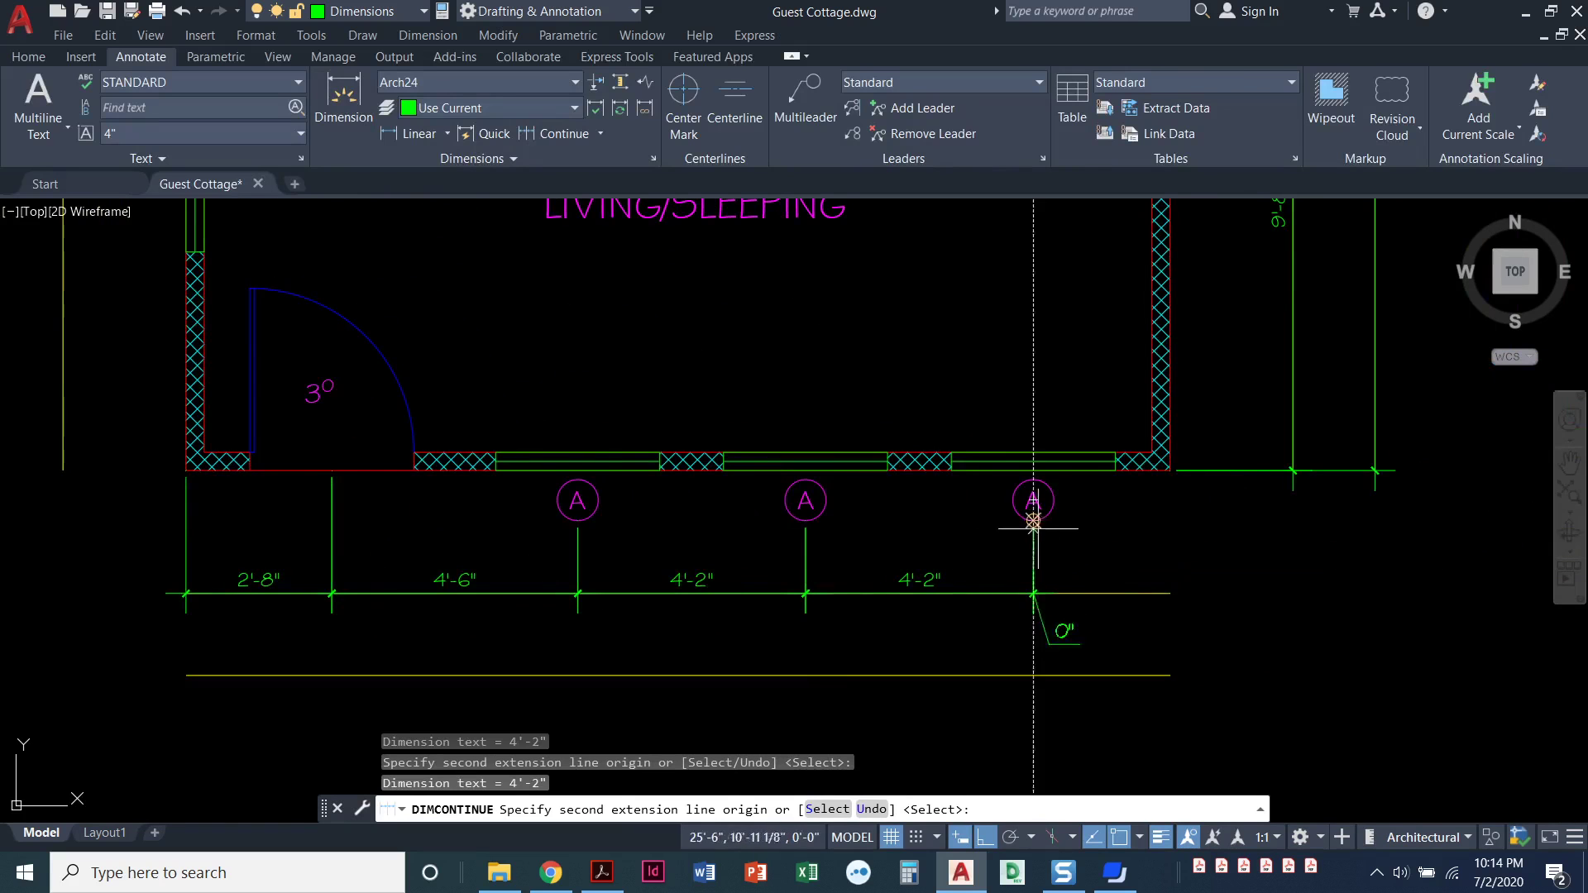
{"action": "key", "text": "Return"}
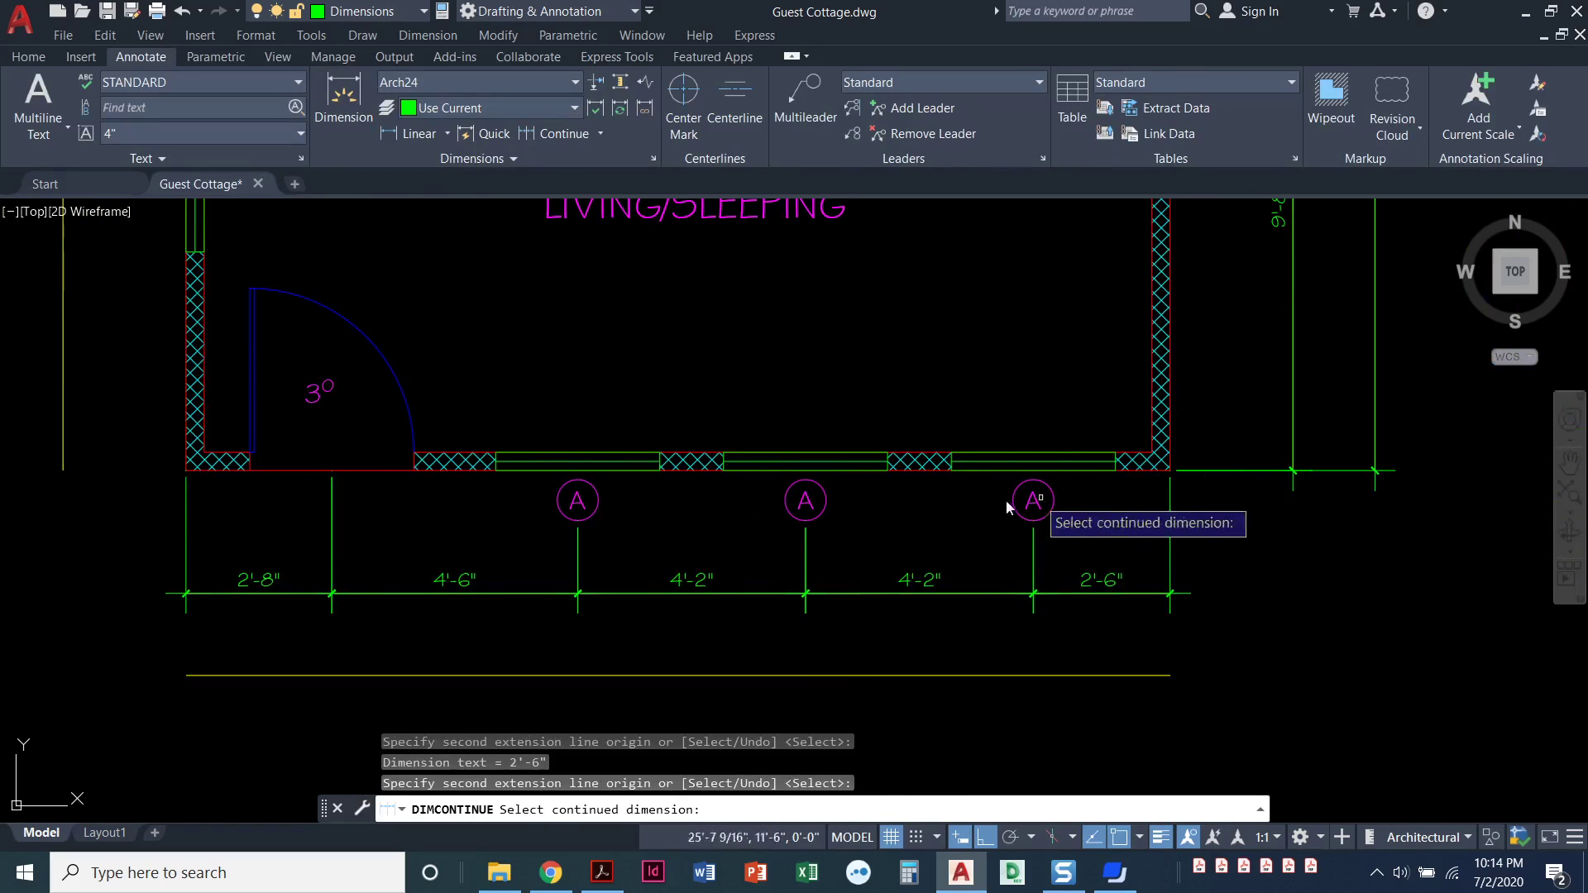
{"action": "key", "text": "Return"}
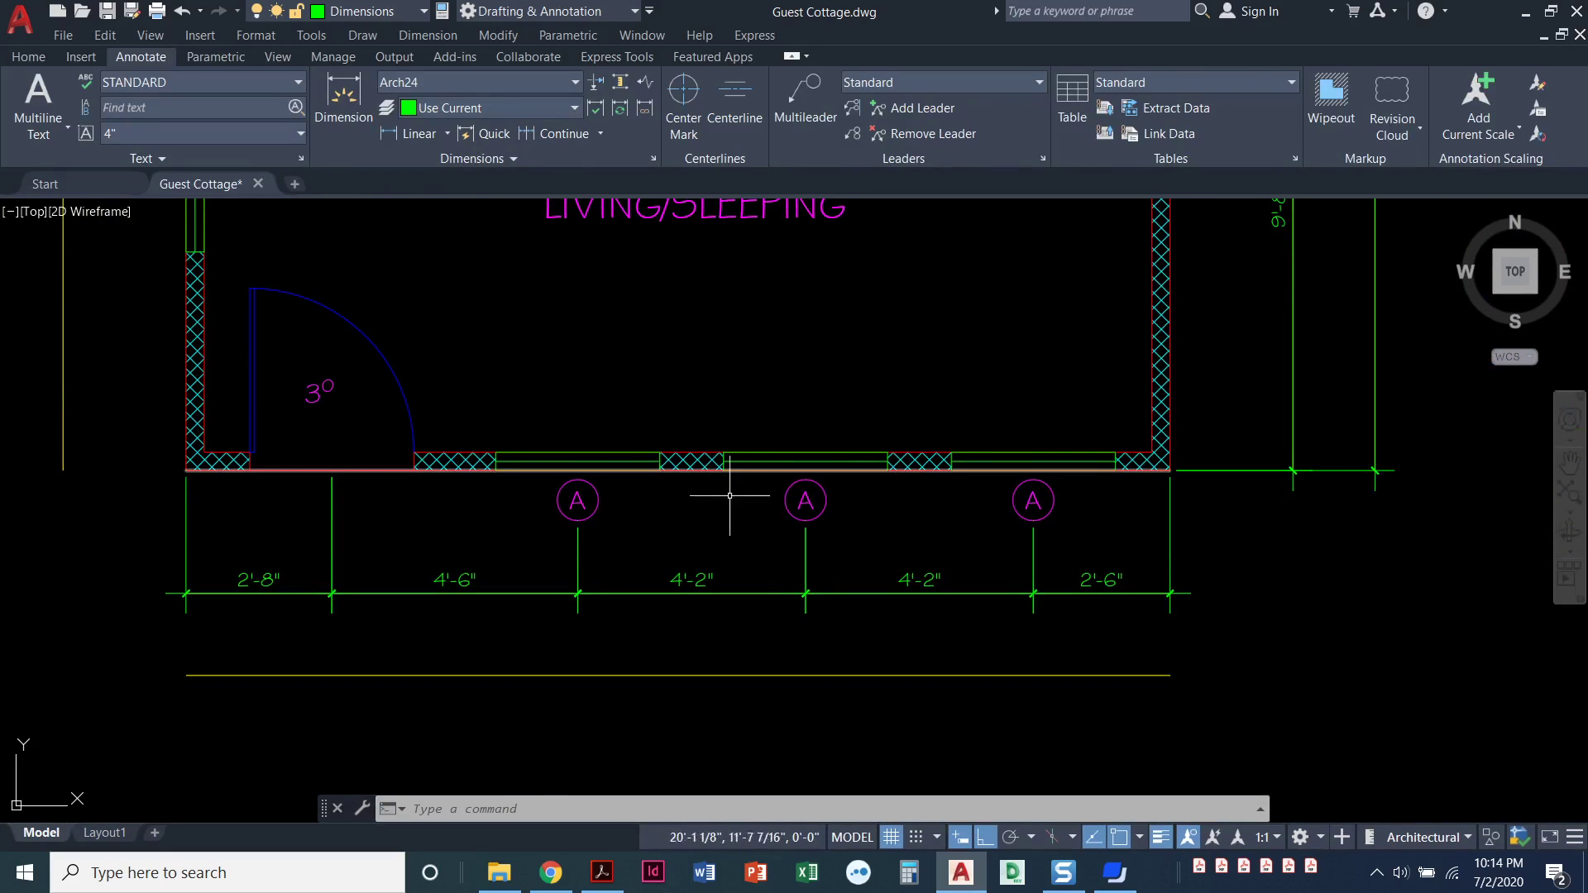
{"action": "middle_click_drag", "start_coordinate": [499, 542], "coordinate": [532, 479]}
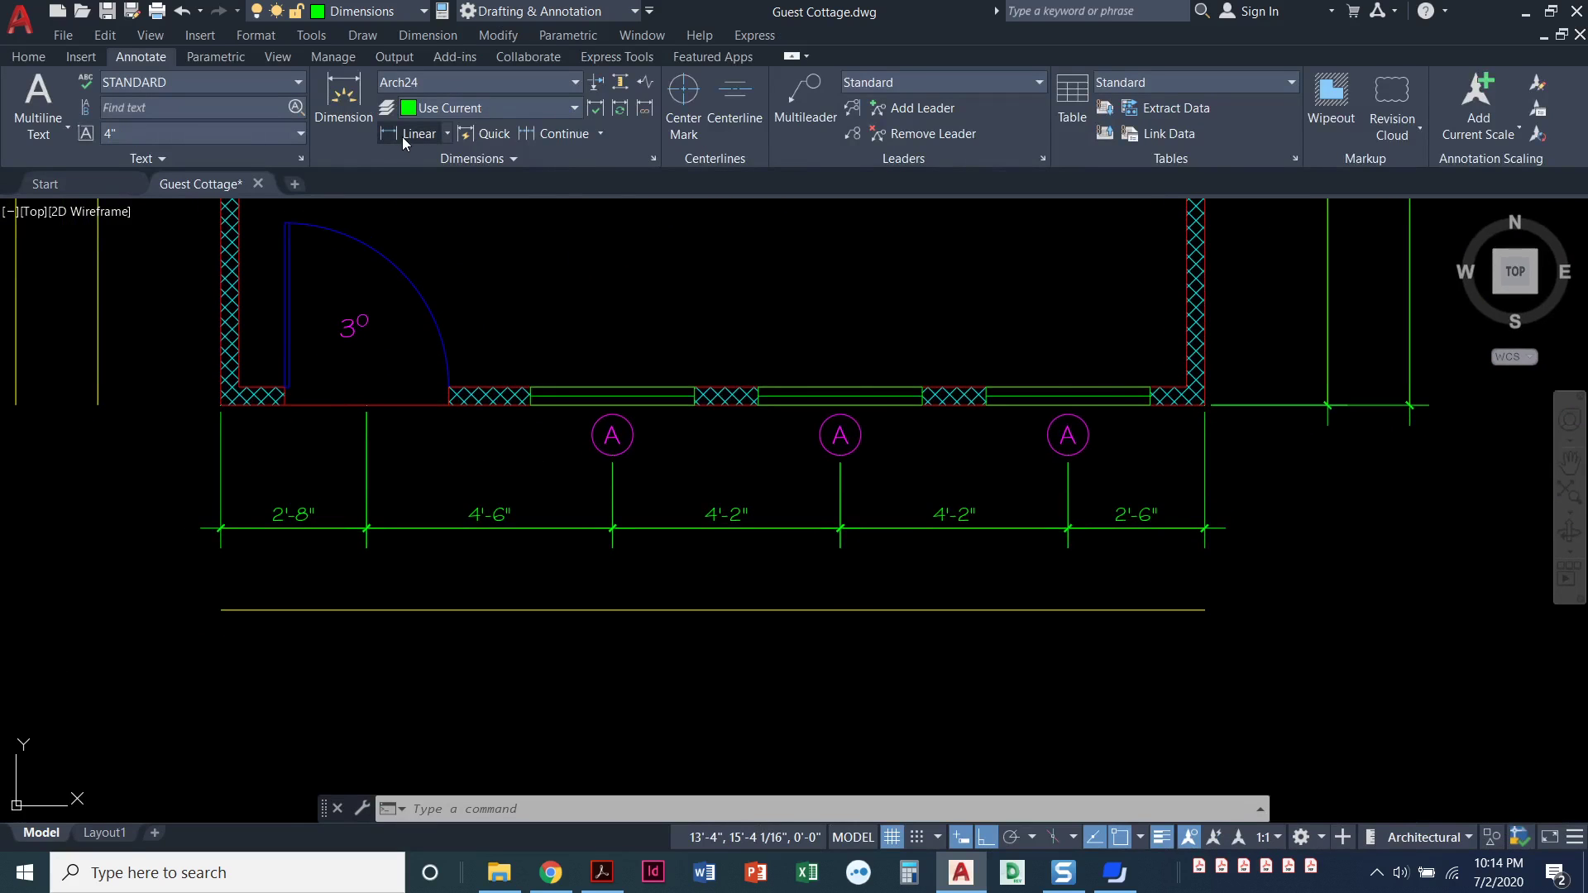
Step: Add the overall 18'-0" dimension between the outer bottom corners, below the string
{"action": "left_click", "coordinate": [405, 134]}
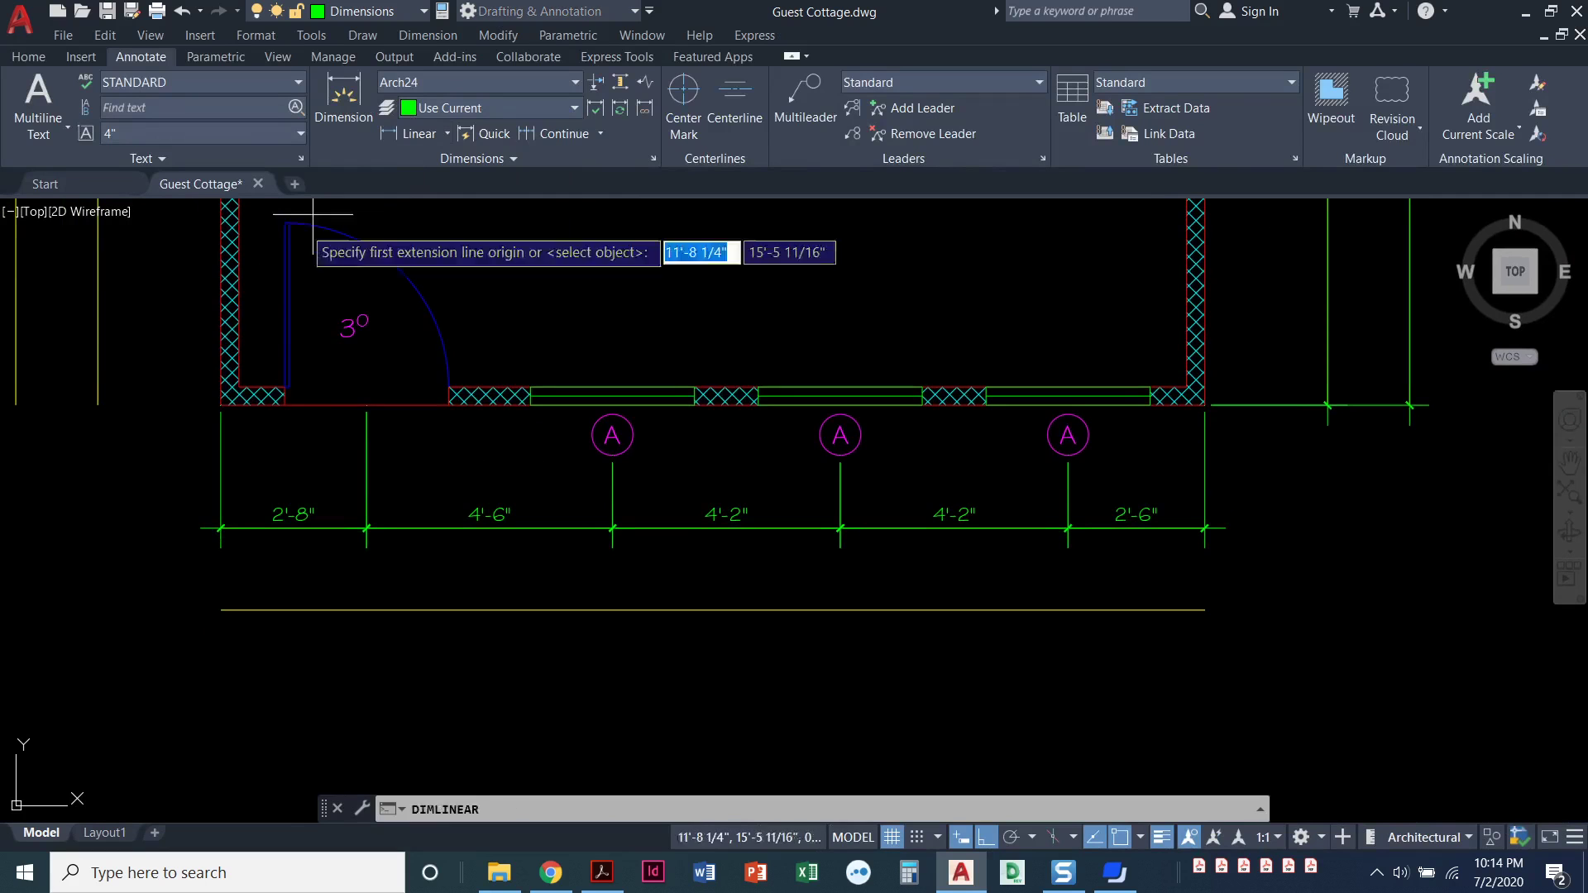
{"action": "left_click", "coordinate": [221, 405]}
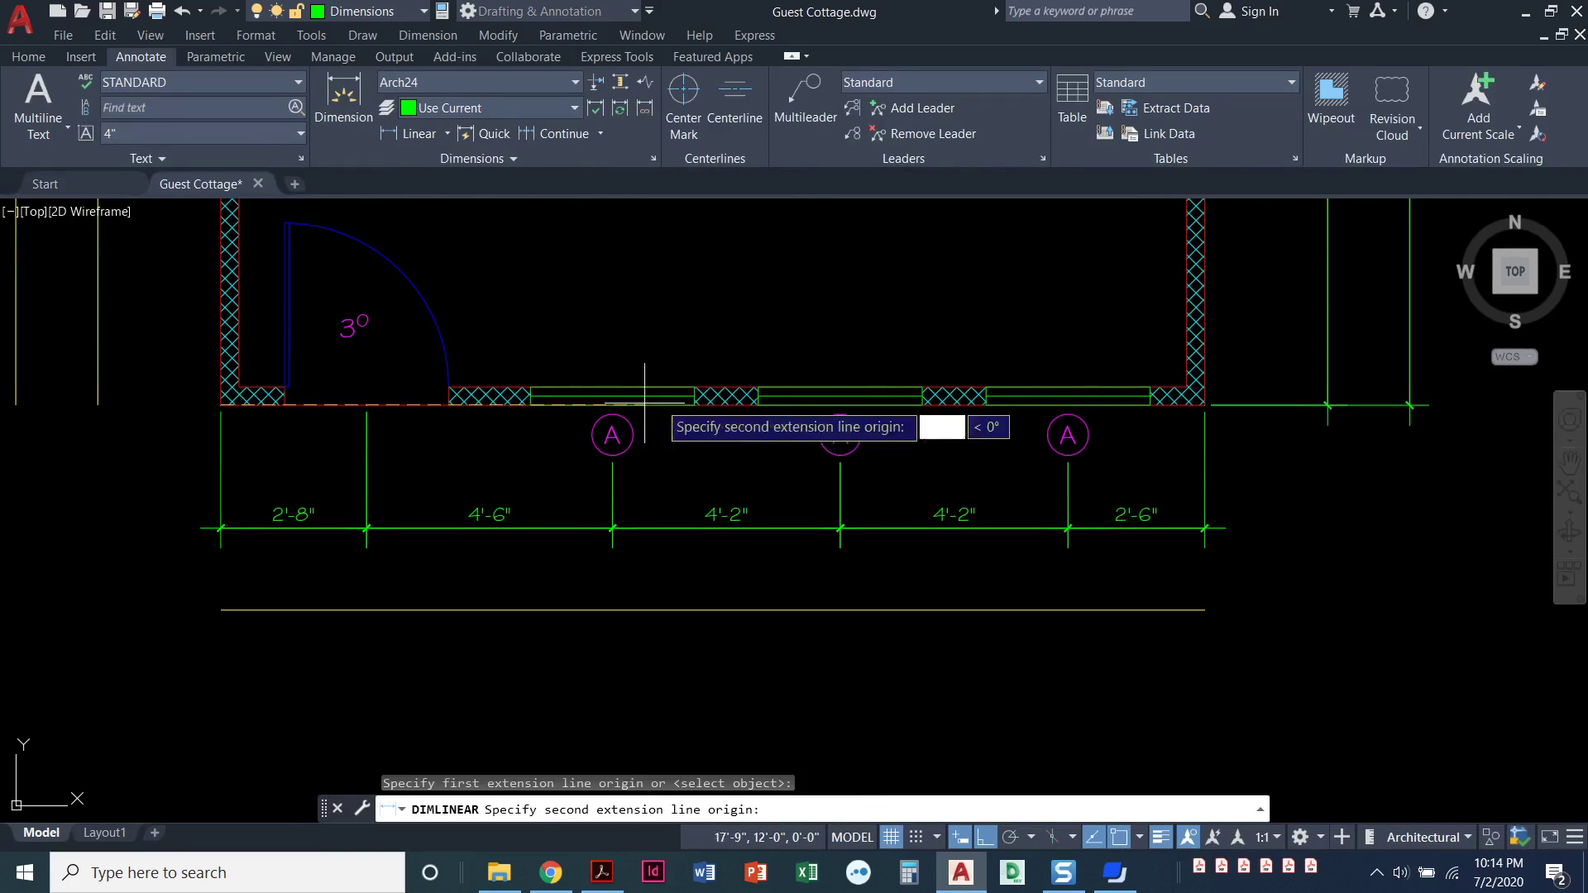
{"action": "left_click", "coordinate": [1204, 405]}
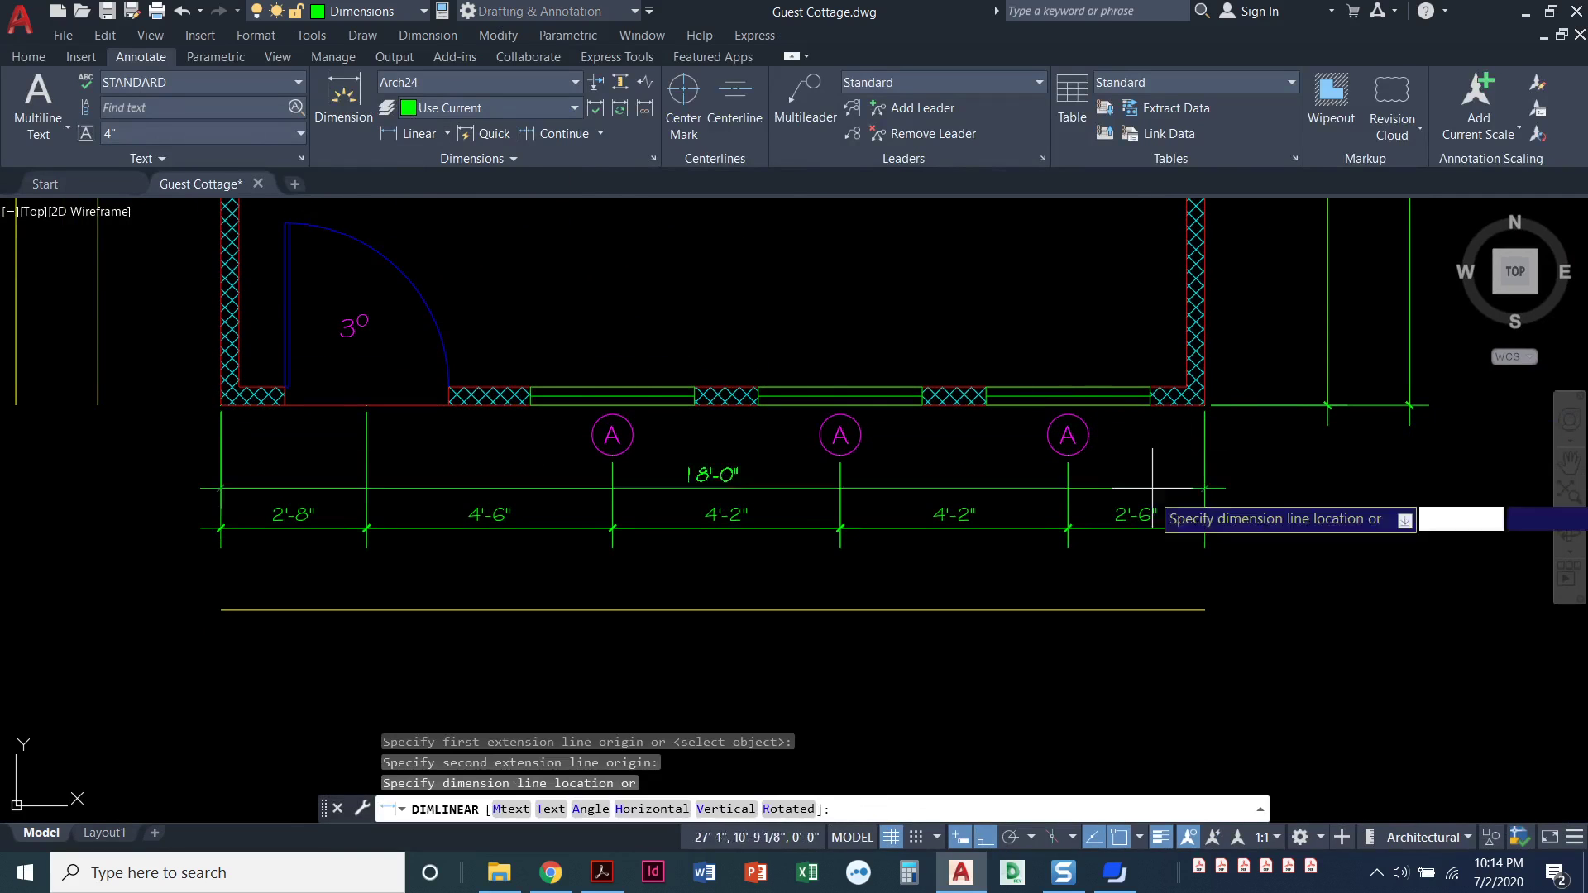
{"action": "left_click", "coordinate": [1123, 607]}
{"action": "mouse_move", "coordinate": [583, 207]}
{"action": "middle_mouse_down"}
{"action": "mouse_move", "coordinate": [579, 450]}
{"action": "mouse_move", "coordinate": [552, 526]}
{"action": "mouse_move", "coordinate": [563, 570]}
{"action": "middle_mouse_up"}
{"action": "scroll", "coordinate": [570, 446], "scroll_direction": "down", "scroll_amount": 2}
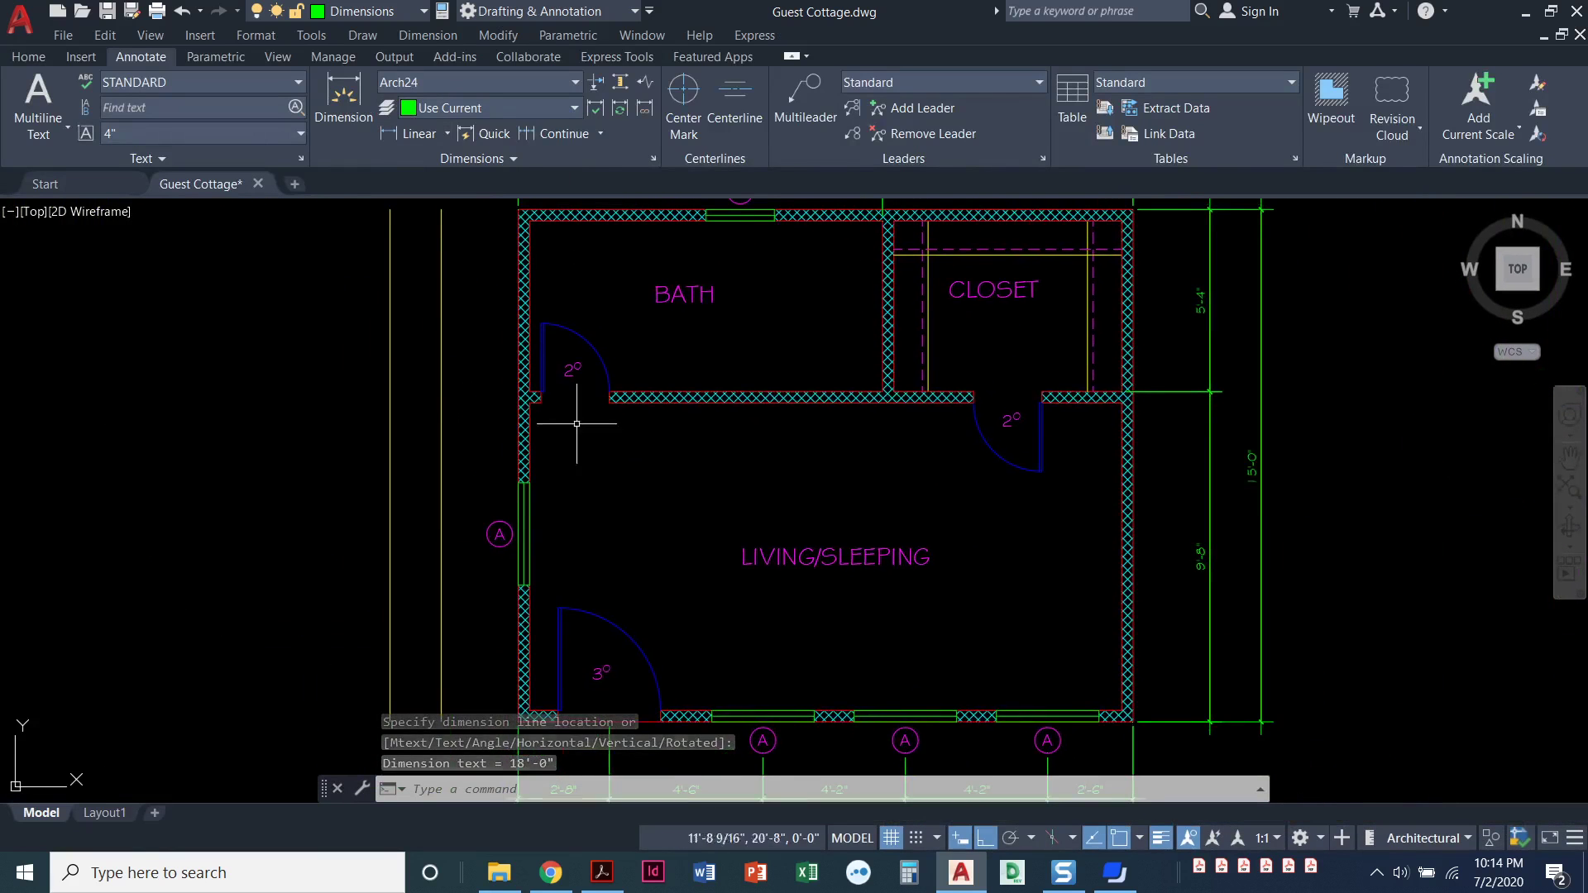
Step: Dimension the left wall from the bath's top-left corner to the window centre (9'-6")
{"action": "middle_click_drag", "start_coordinate": [575, 393], "coordinate": [578, 443]}
{"action": "left_click", "coordinate": [409, 134]}
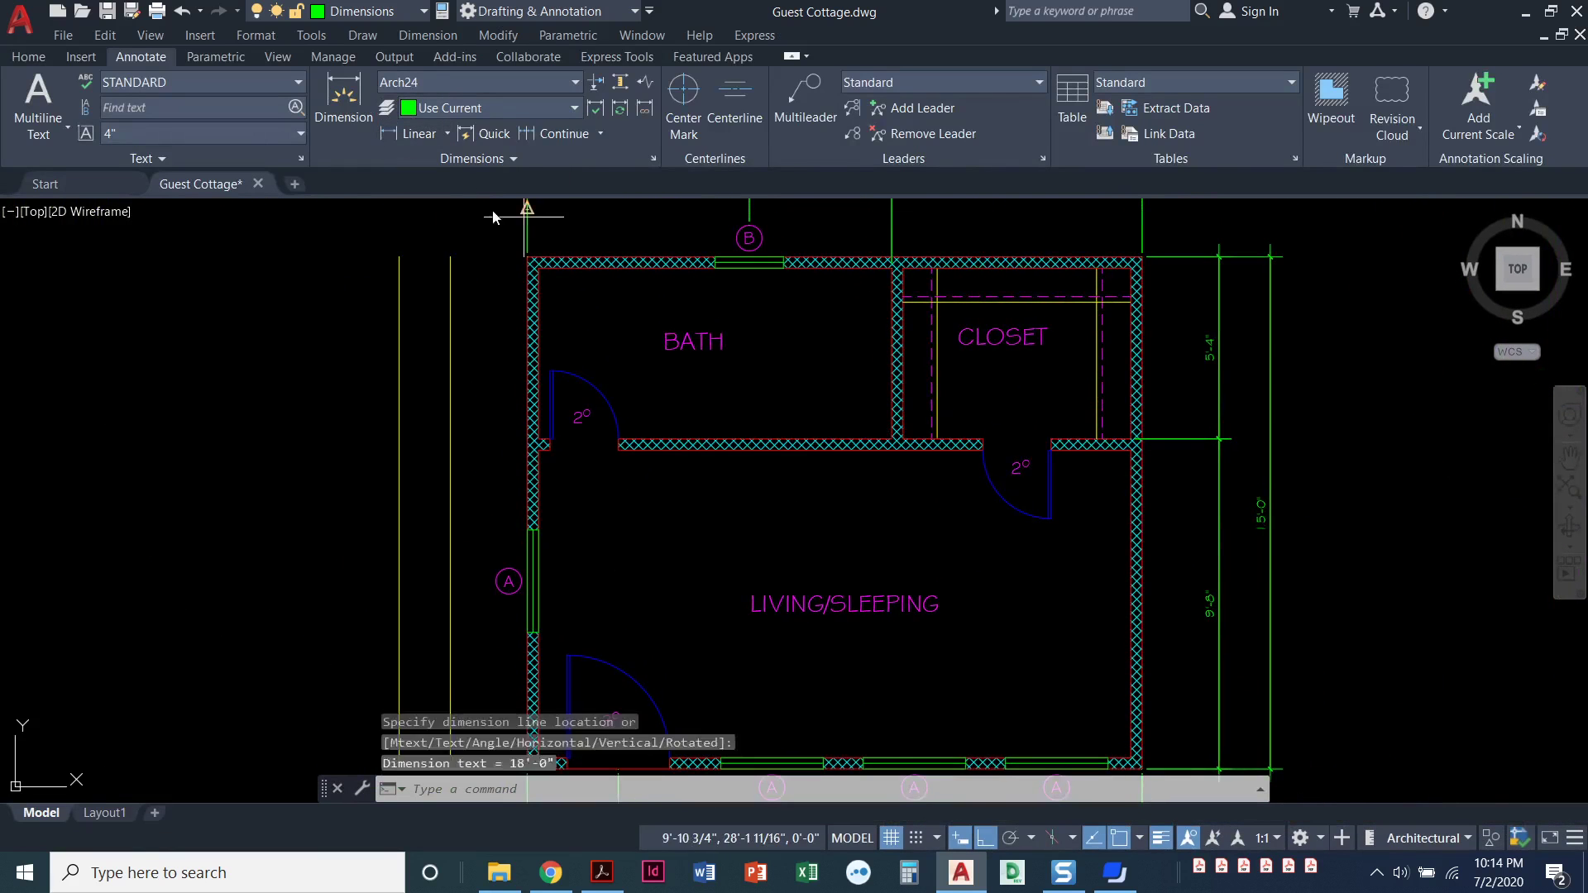
{"action": "scroll", "coordinate": [524, 243], "scroll_direction": "up", "scroll_amount": 4}
{"action": "left_click", "coordinate": [524, 244]}
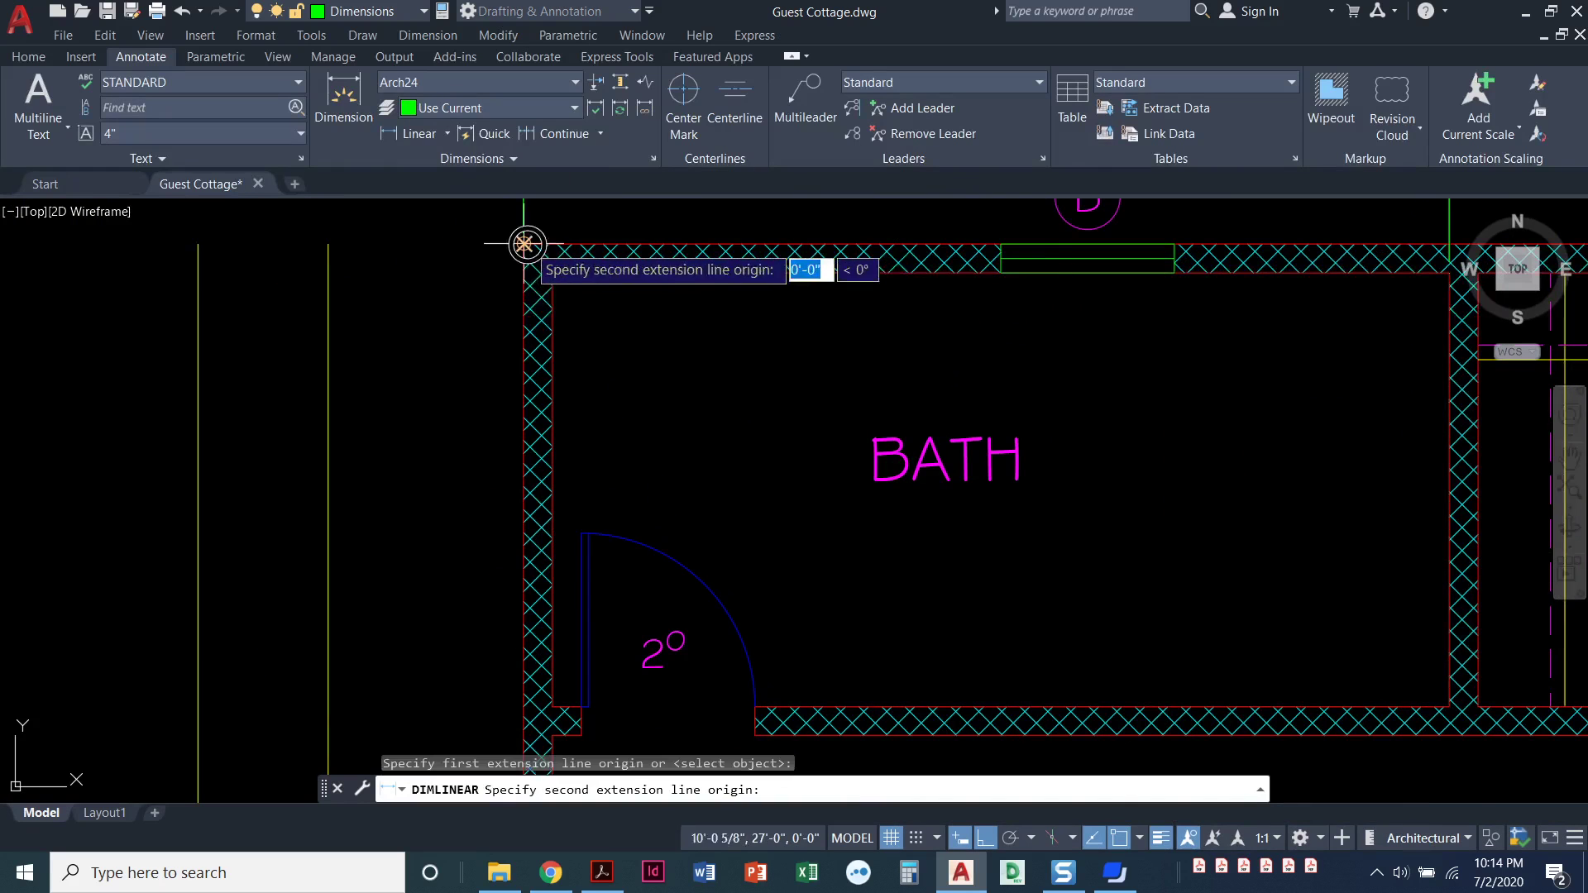
{"action": "scroll", "coordinate": [447, 404], "scroll_direction": "down", "scroll_amount": 4}
{"action": "middle_click_drag", "start_coordinate": [490, 422], "coordinate": [482, 258]}
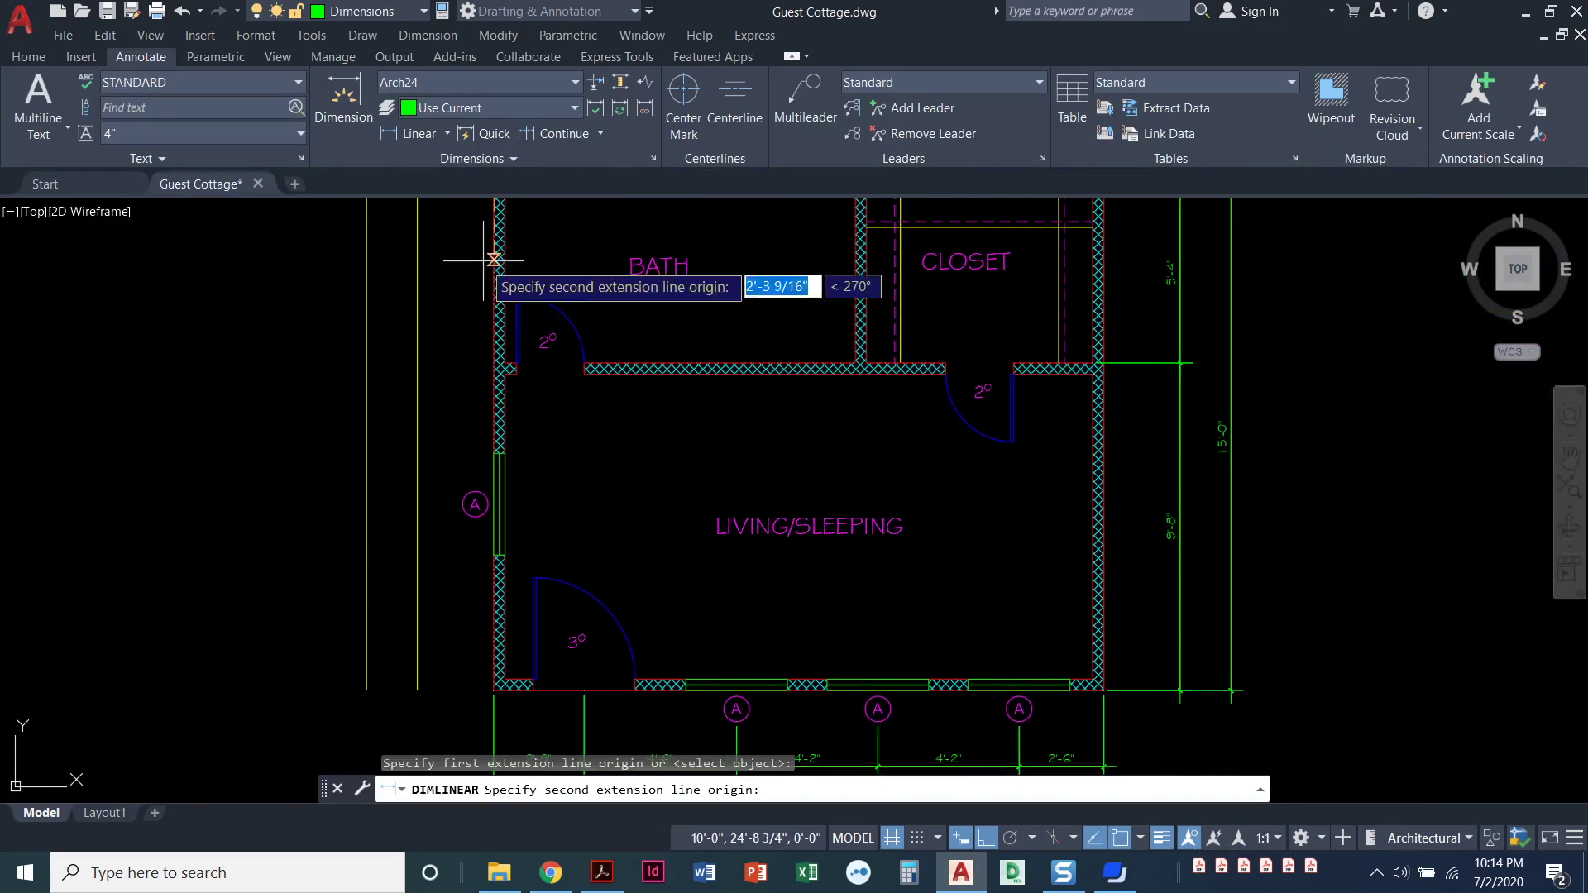
{"action": "scroll", "coordinate": [486, 433], "scroll_direction": "up", "scroll_amount": 3}
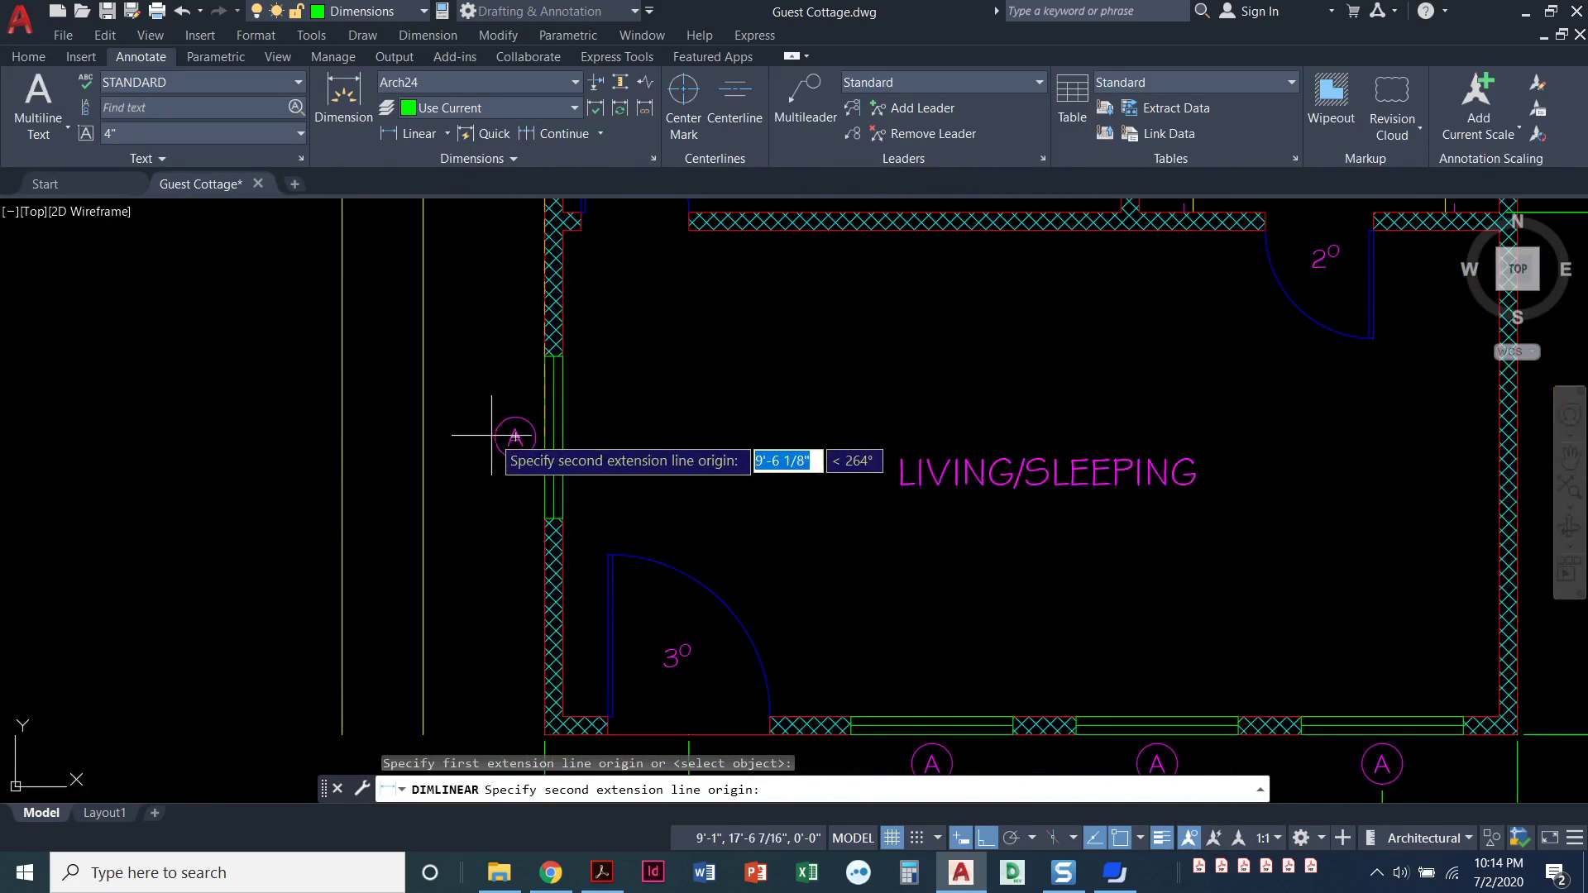
{"action": "left_click", "coordinate": [496, 436]}
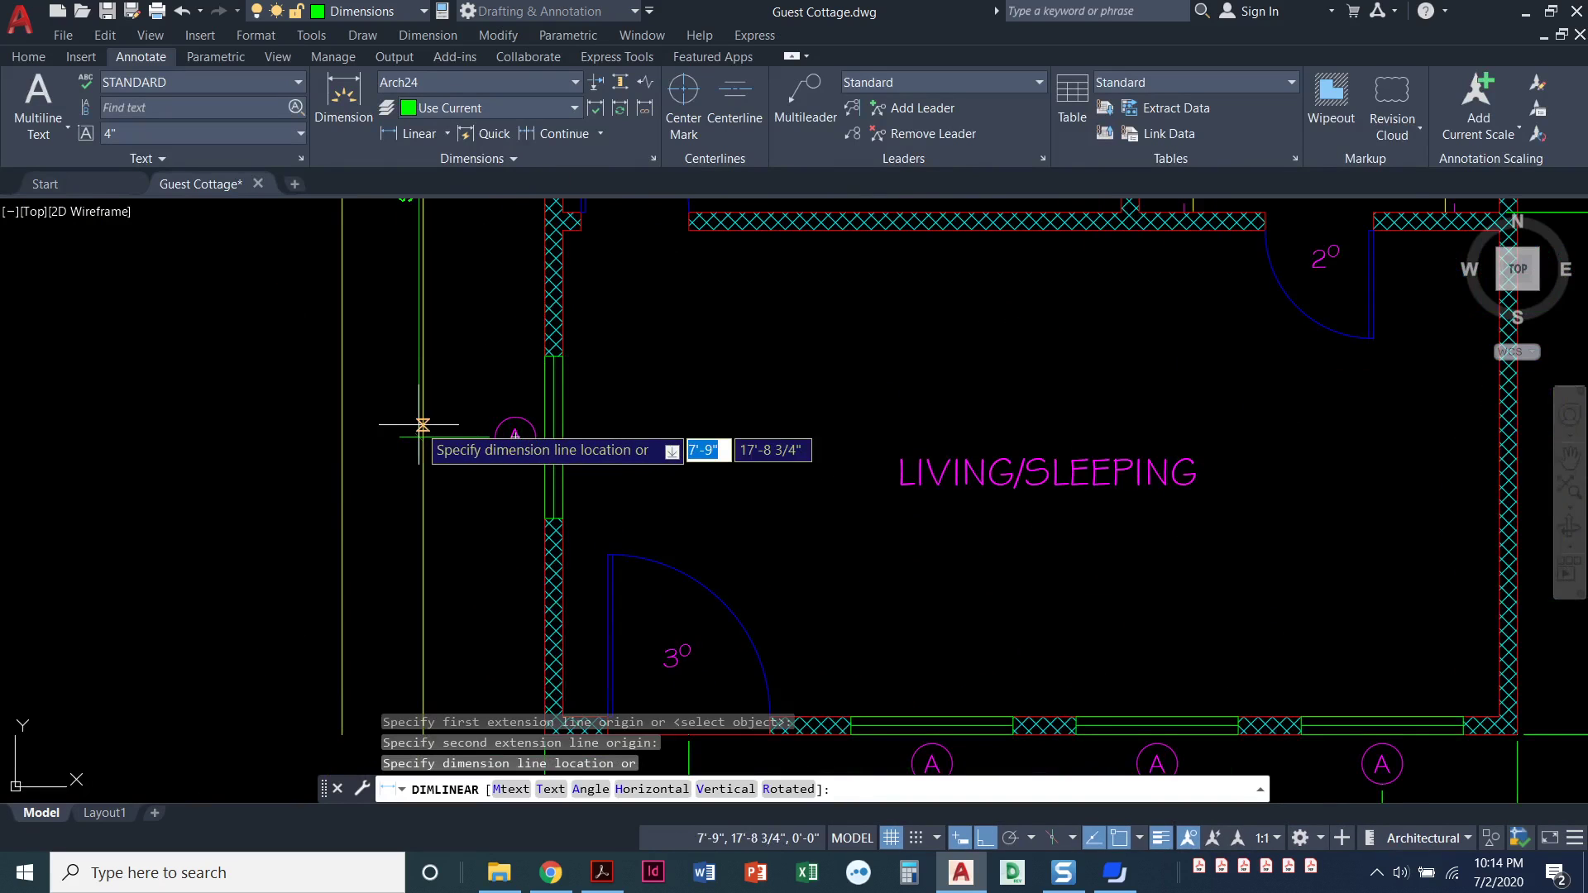
{"action": "left_click", "coordinate": [423, 425]}
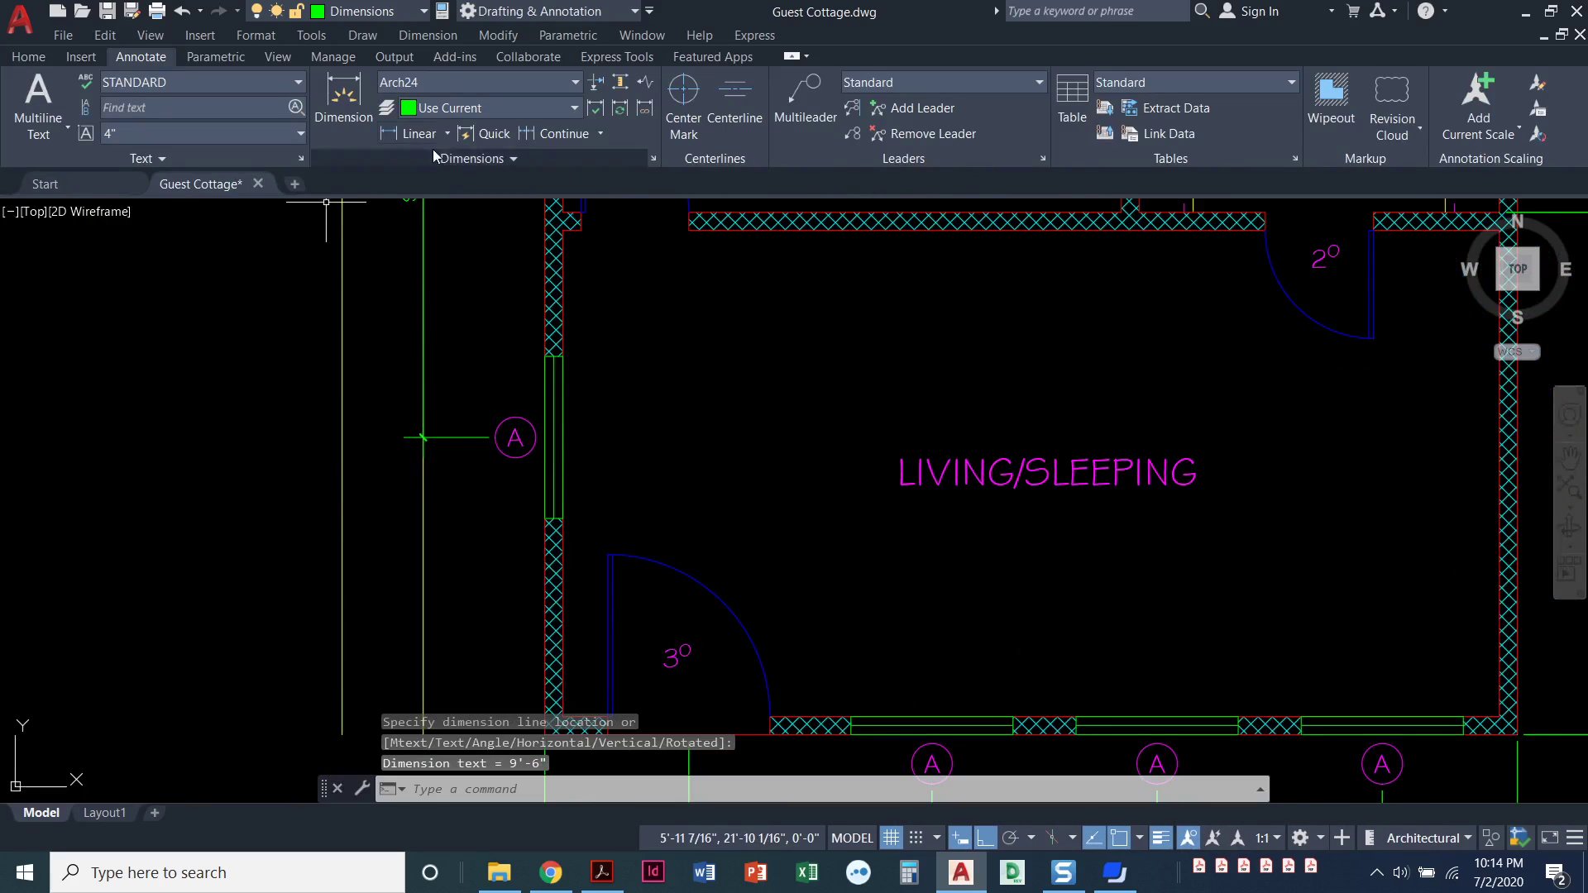
Step: Continue the dimension string down to the bottom-left corner with 5'-6"
{"action": "left_click", "coordinate": [536, 133]}
{"action": "scroll", "coordinate": [496, 521], "scroll_direction": "down", "scroll_amount": 3}
{"action": "scroll", "coordinate": [514, 521], "scroll_direction": "up", "scroll_amount": 5}
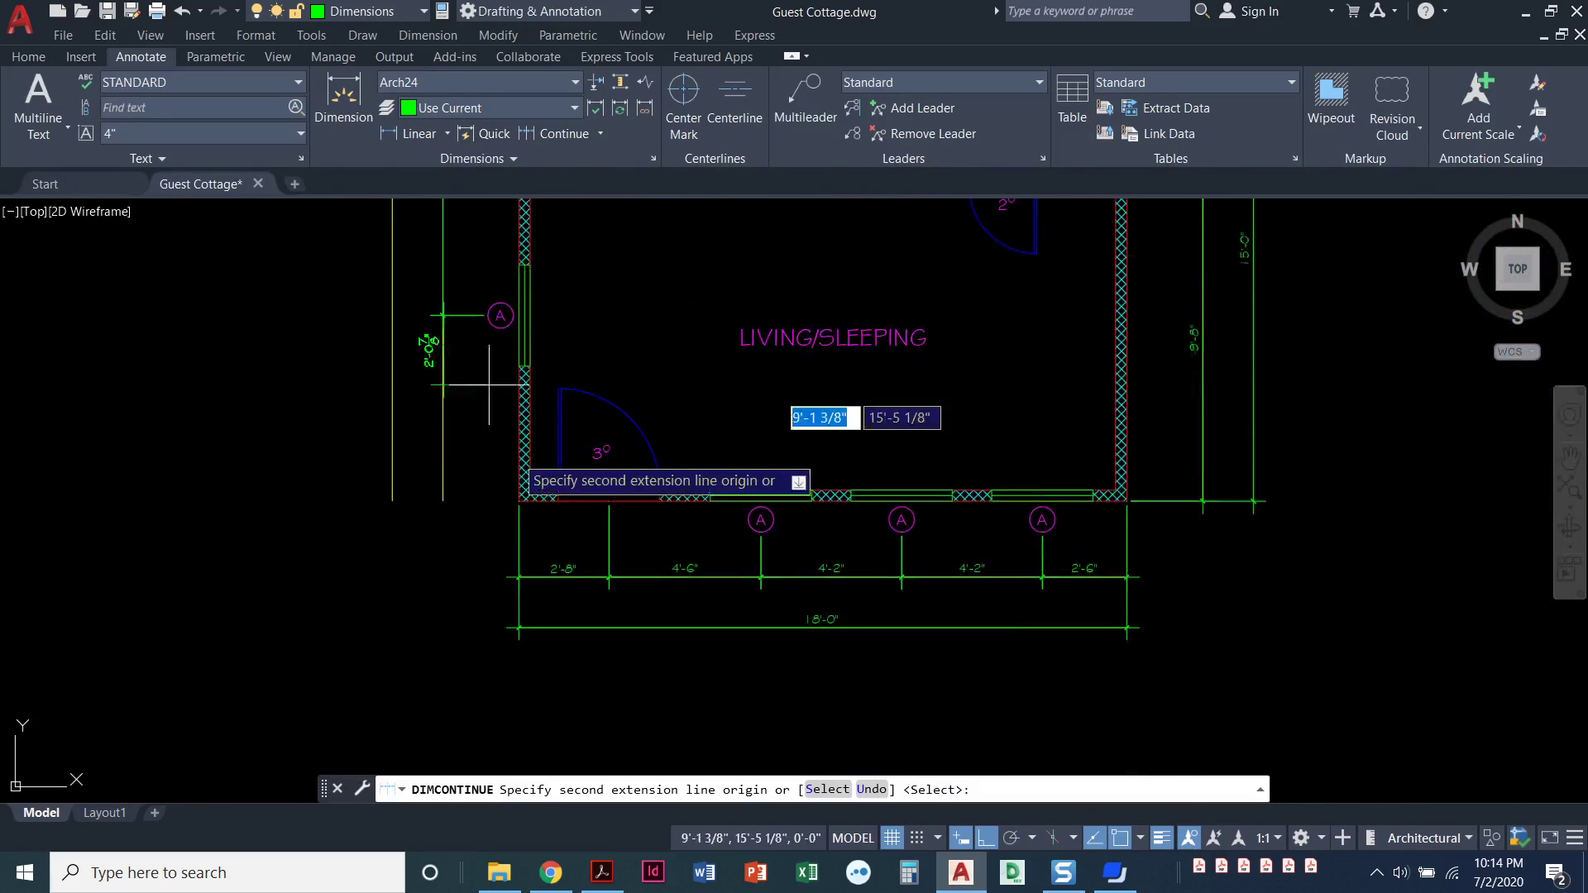
{"action": "left_click", "coordinate": [517, 533]}
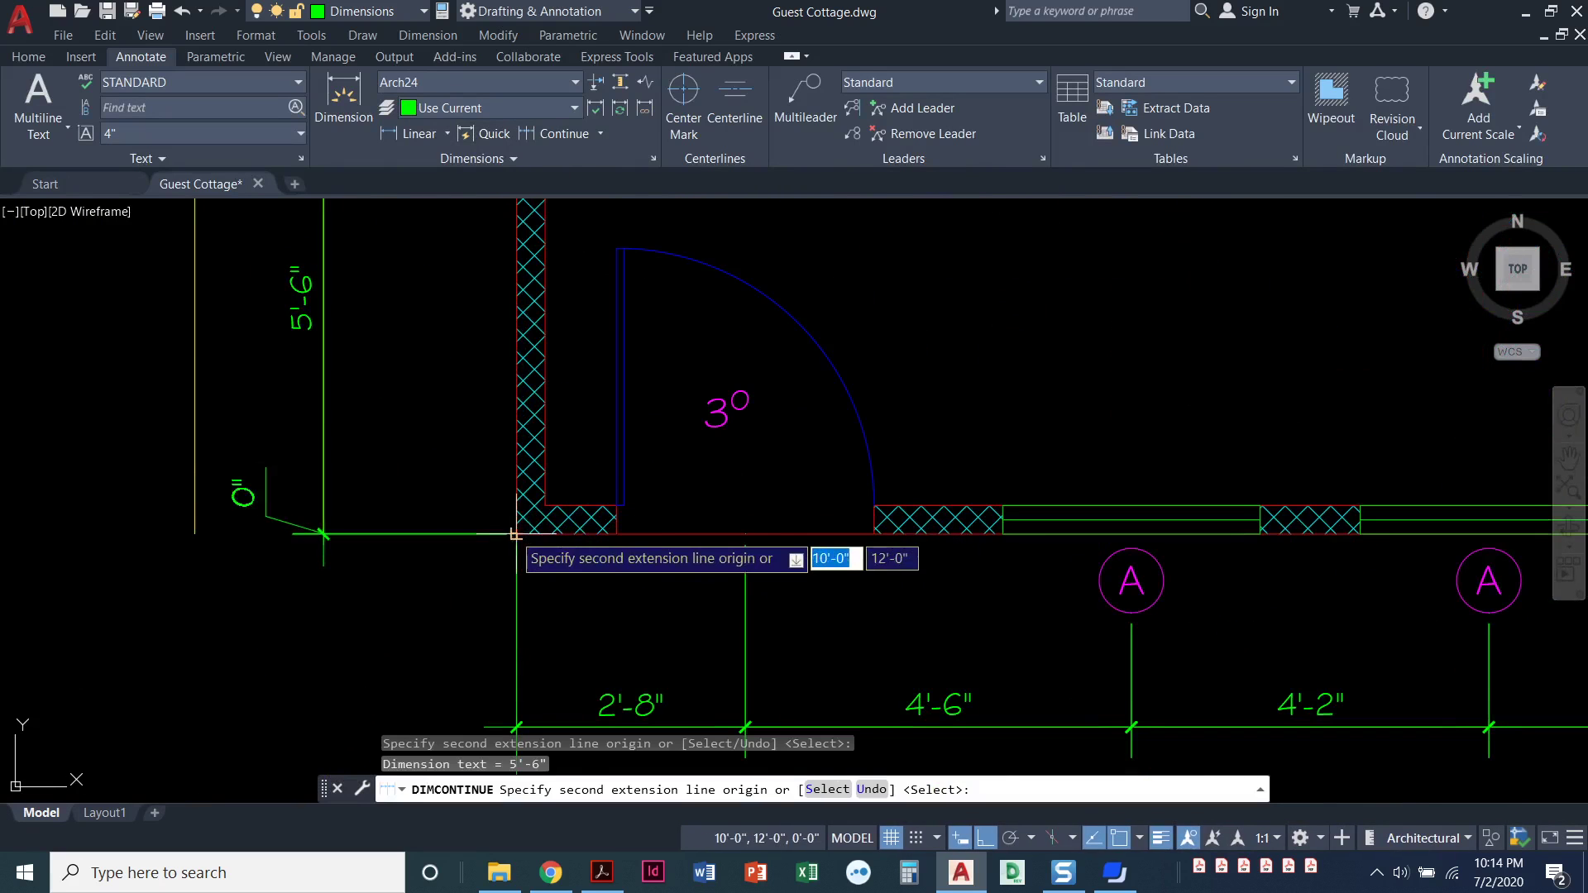
{"action": "key", "text": "Return"}
{"action": "scroll", "coordinate": [368, 497], "scroll_direction": "down", "scroll_amount": 6}
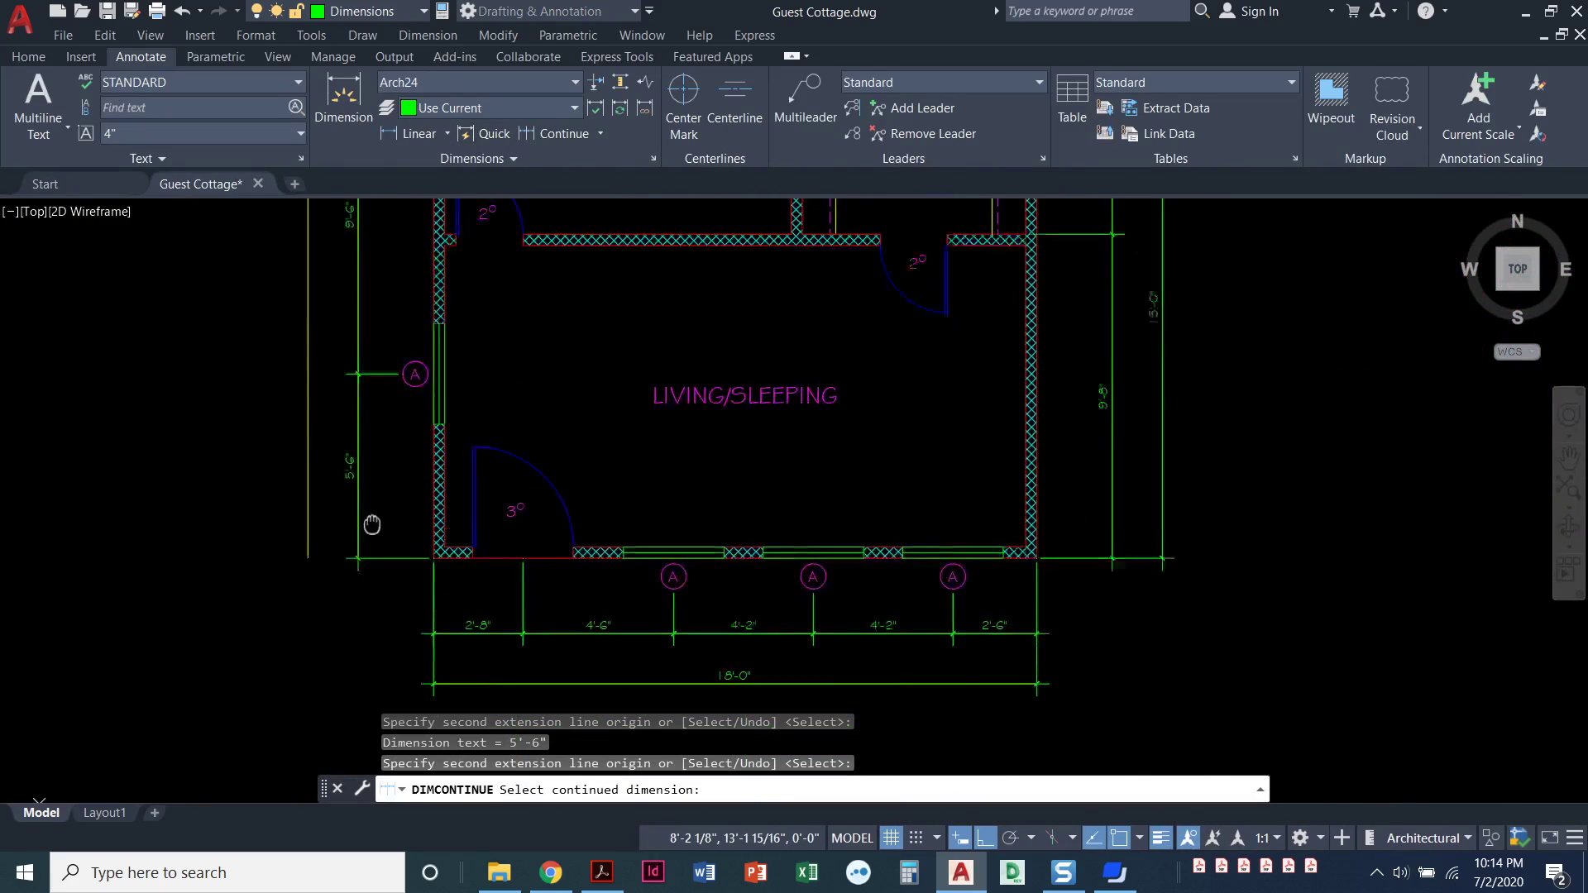
Step: Add the overall 15'-0" linear dimension outside, from the top-left to bottom-left corner
{"action": "left_click", "coordinate": [408, 133]}
{"action": "mouse_move", "coordinate": [375, 331]}
{"action": "middle_mouse_down"}
{"action": "mouse_move", "coordinate": [387, 488]}
{"action": "mouse_move", "coordinate": [500, 213]}
{"action": "middle_mouse_up"}
{"action": "scroll", "coordinate": [497, 281], "scroll_direction": "up", "scroll_amount": 2}
{"action": "left_click", "coordinate": [468, 239]}
{"action": "scroll", "coordinate": [455, 480], "scroll_direction": "down", "scroll_amount": 2}
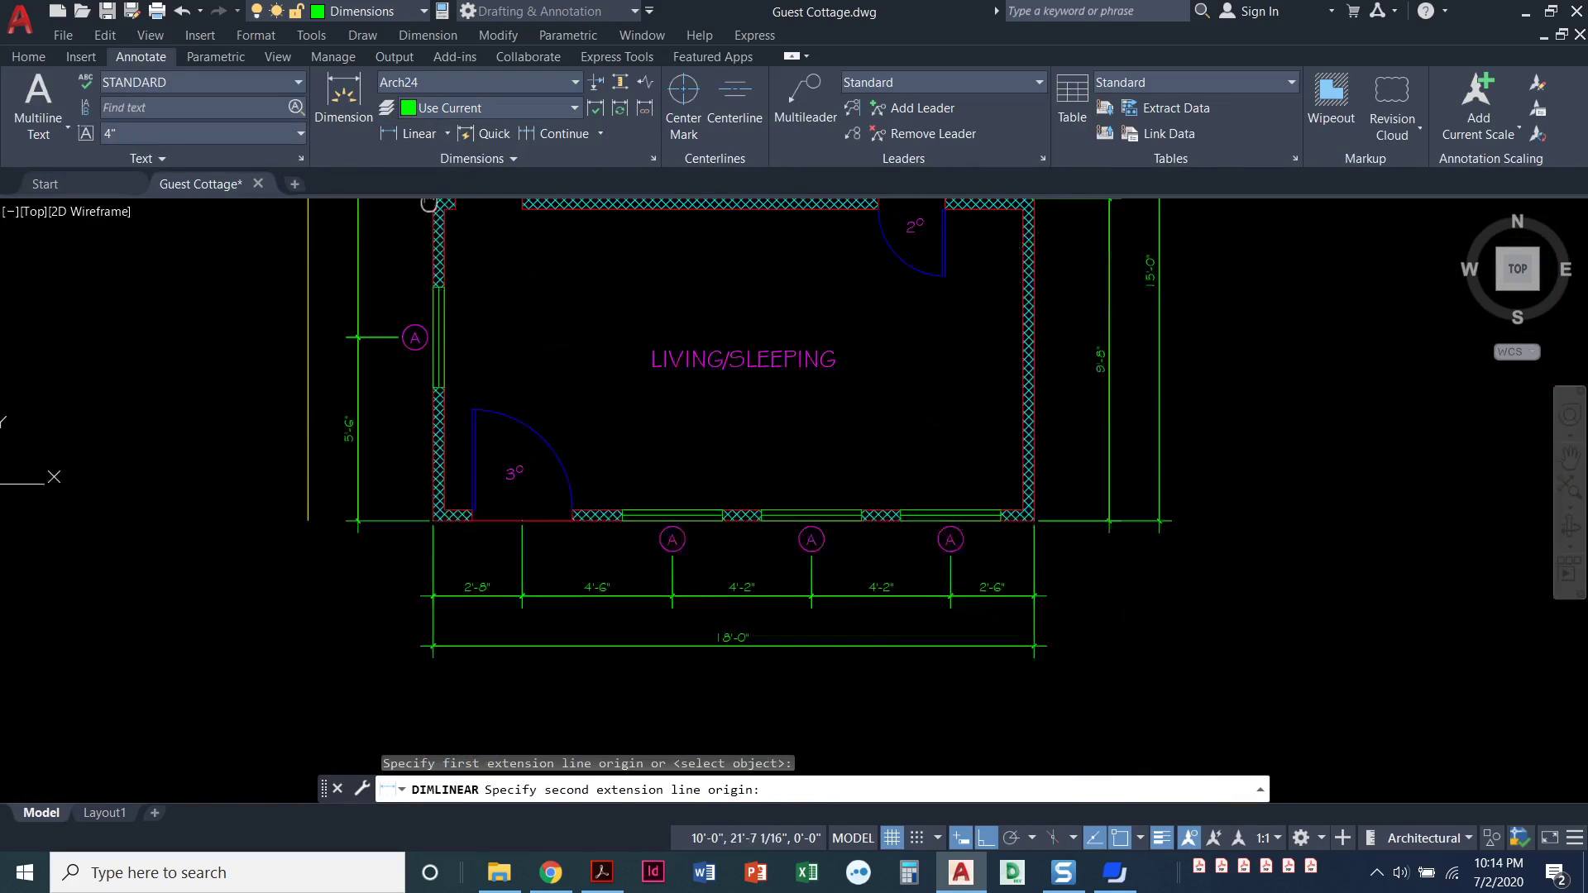
{"action": "scroll", "coordinate": [432, 504], "scroll_direction": "up", "scroll_amount": 4}
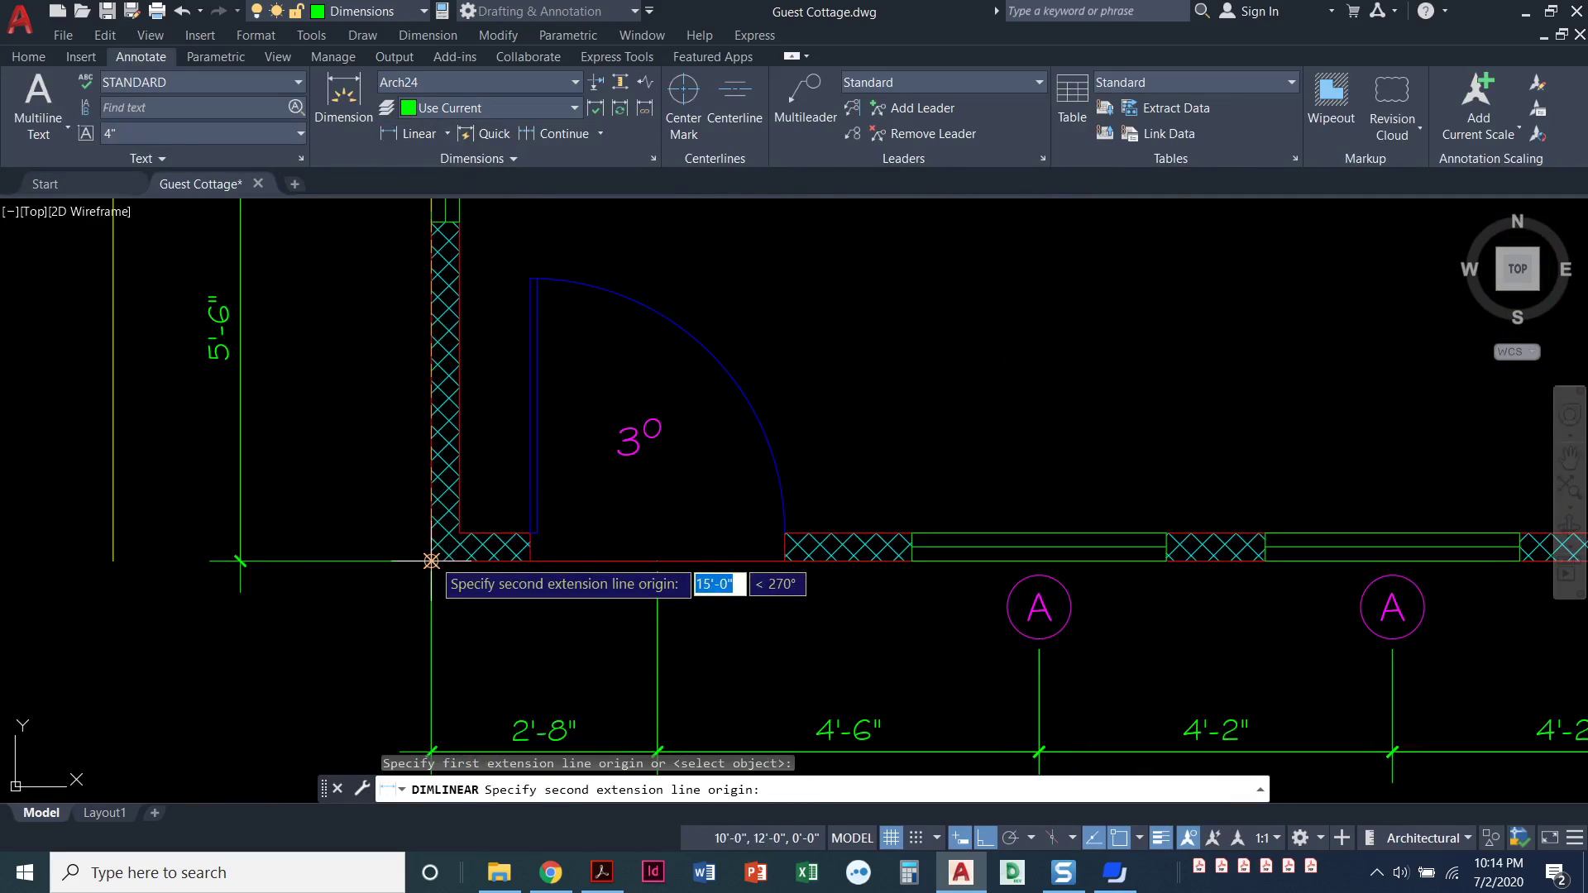
{"action": "left_click", "coordinate": [431, 561]}
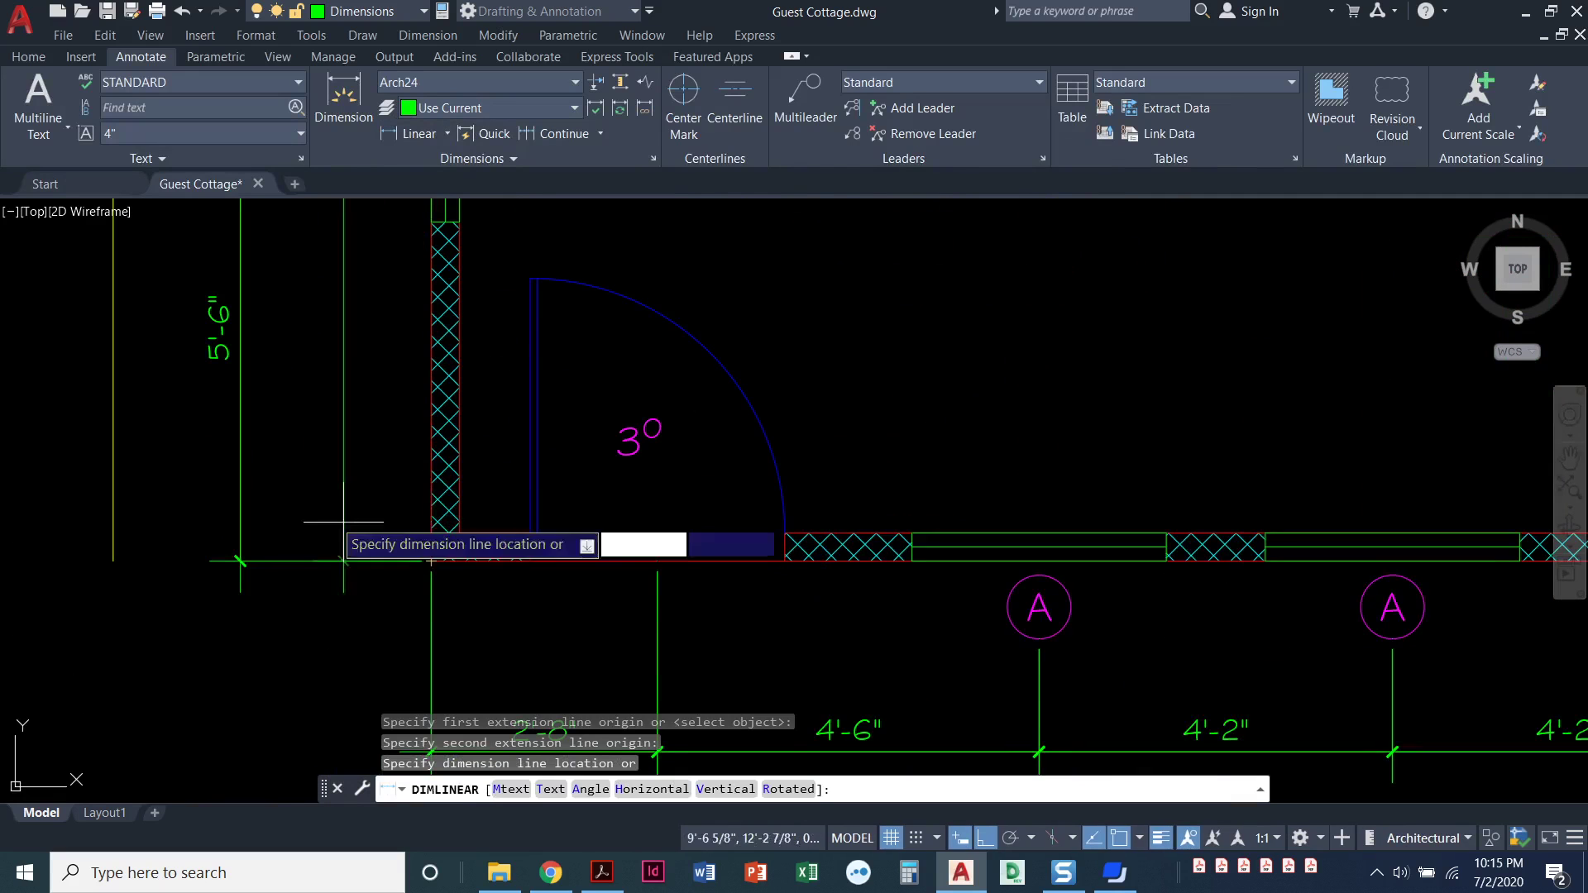
{"action": "left_click", "coordinate": [116, 430]}
{"action": "scroll", "coordinate": [125, 425], "scroll_direction": "down", "scroll_amount": 4}
{"action": "scroll", "coordinate": [208, 445], "scroll_direction": "down", "scroll_amount": 3}
{"action": "key", "text": "Escape"}
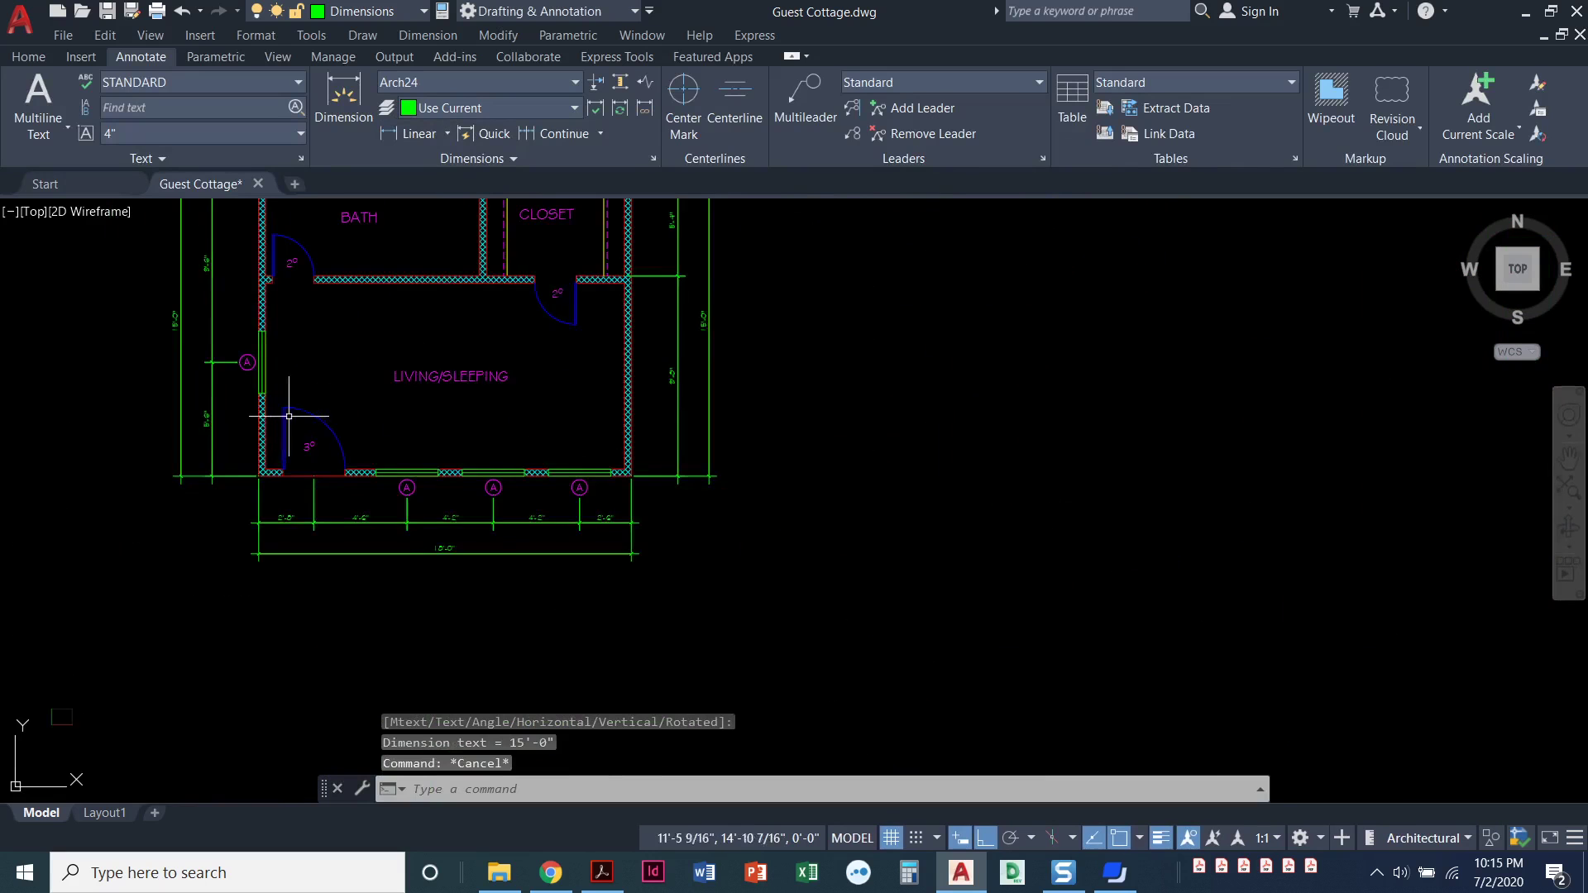
Step: Freeze the Dimension Offset layer from the Layers dropdown to hide the yellow guide lines
{"action": "mouse_move", "coordinate": [285, 385]}
{"action": "middle_mouse_down"}
{"action": "mouse_move", "coordinate": [291, 461]}
{"action": "mouse_move", "coordinate": [374, 460]}
{"action": "mouse_move", "coordinate": [379, 475]}
{"action": "middle_mouse_up"}
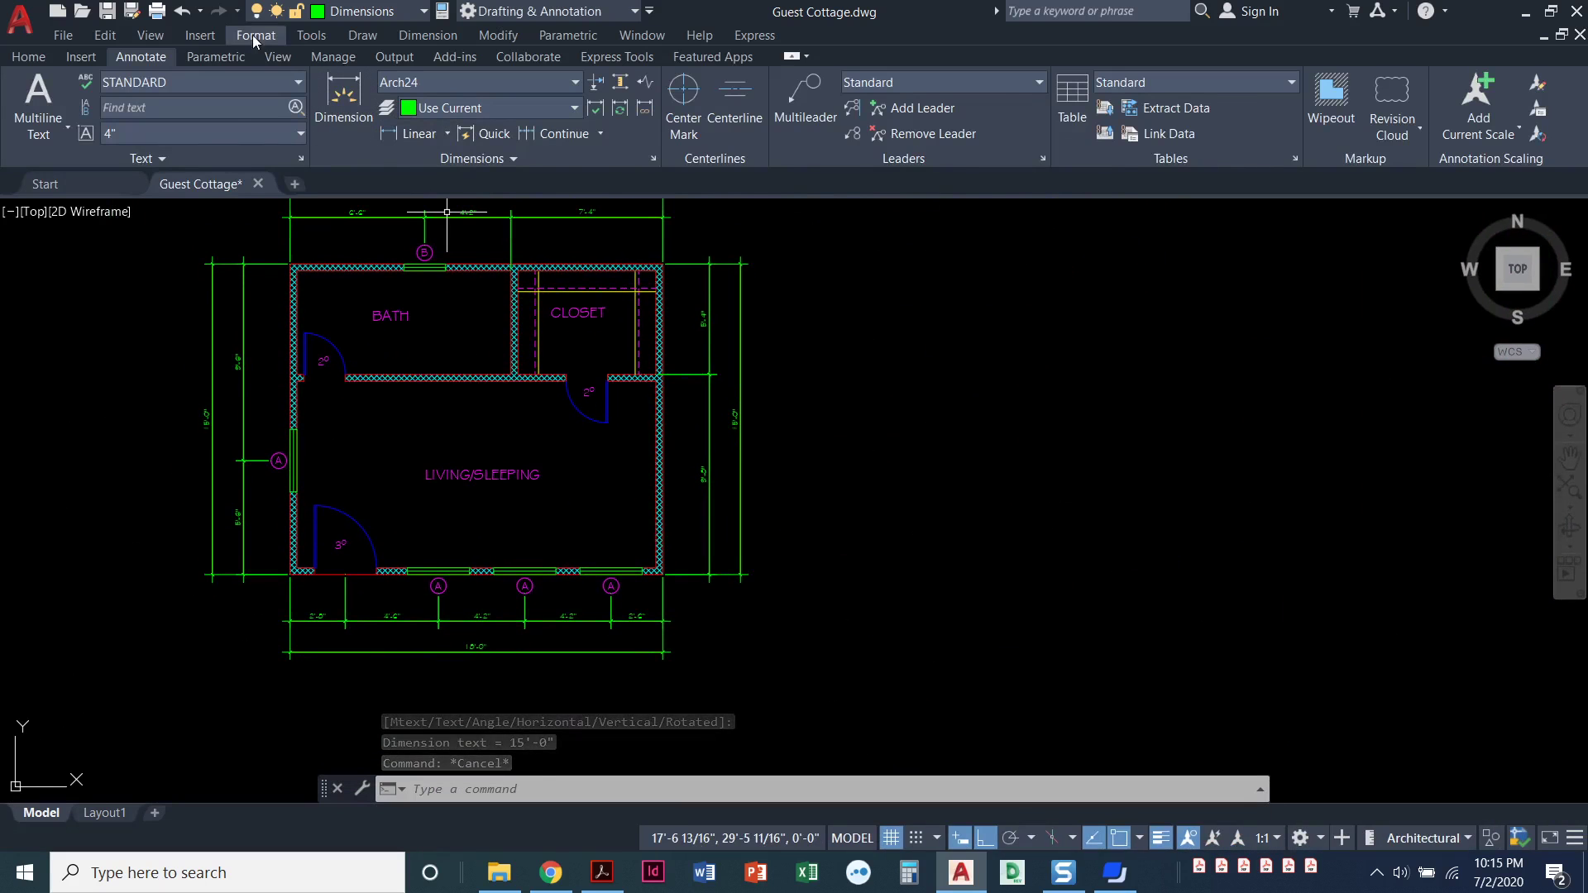
{"action": "left_click", "coordinate": [33, 58]}
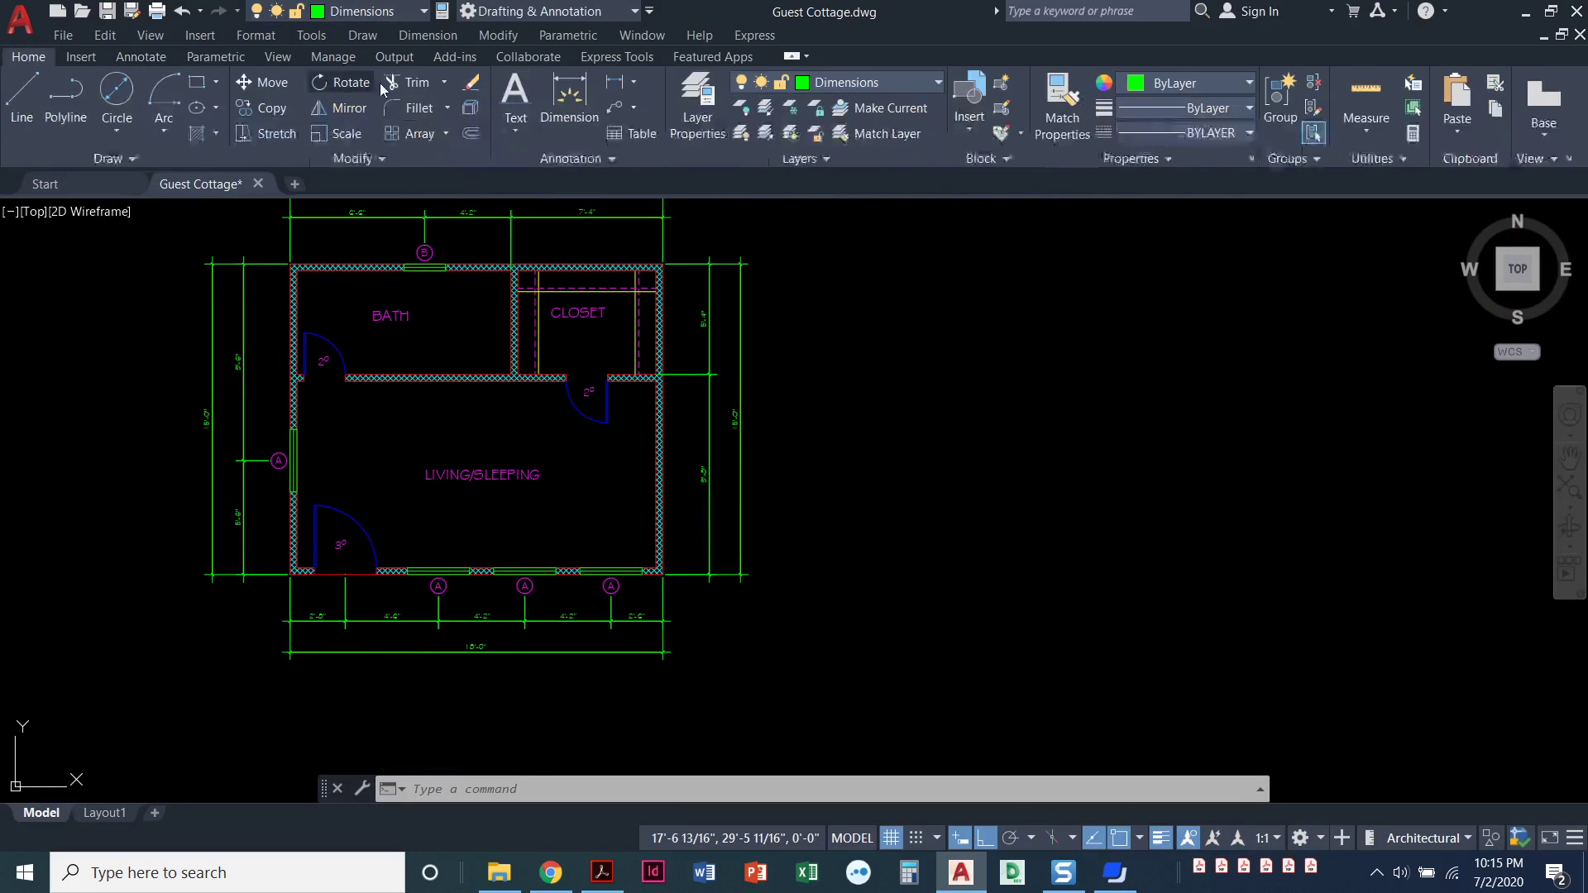
{"action": "left_click", "coordinate": [874, 83]}
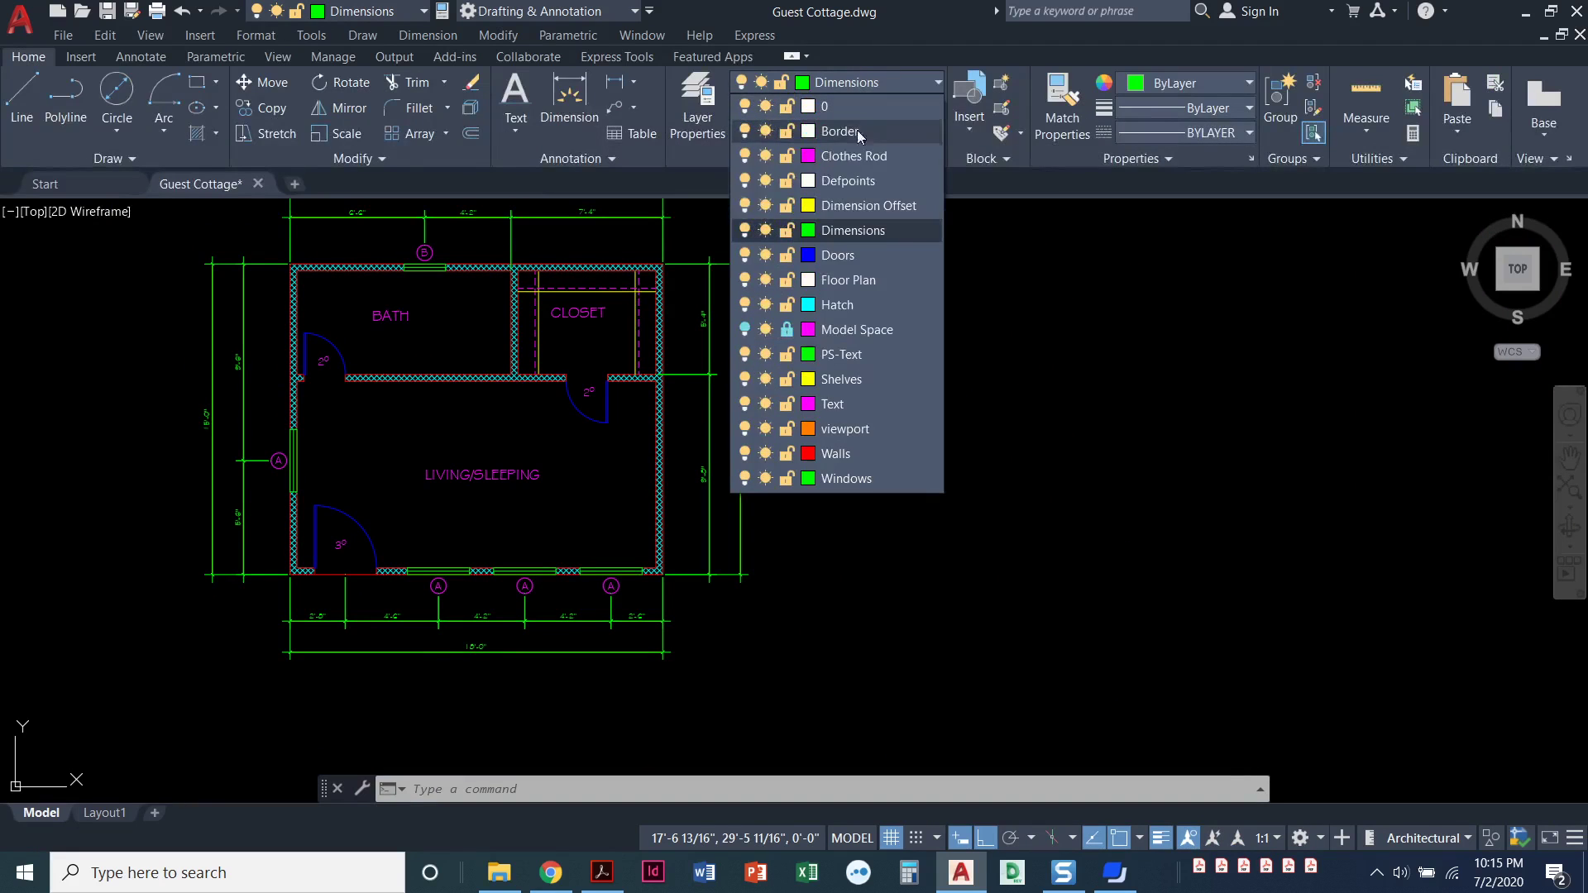
{"action": "left_click", "coordinate": [766, 206]}
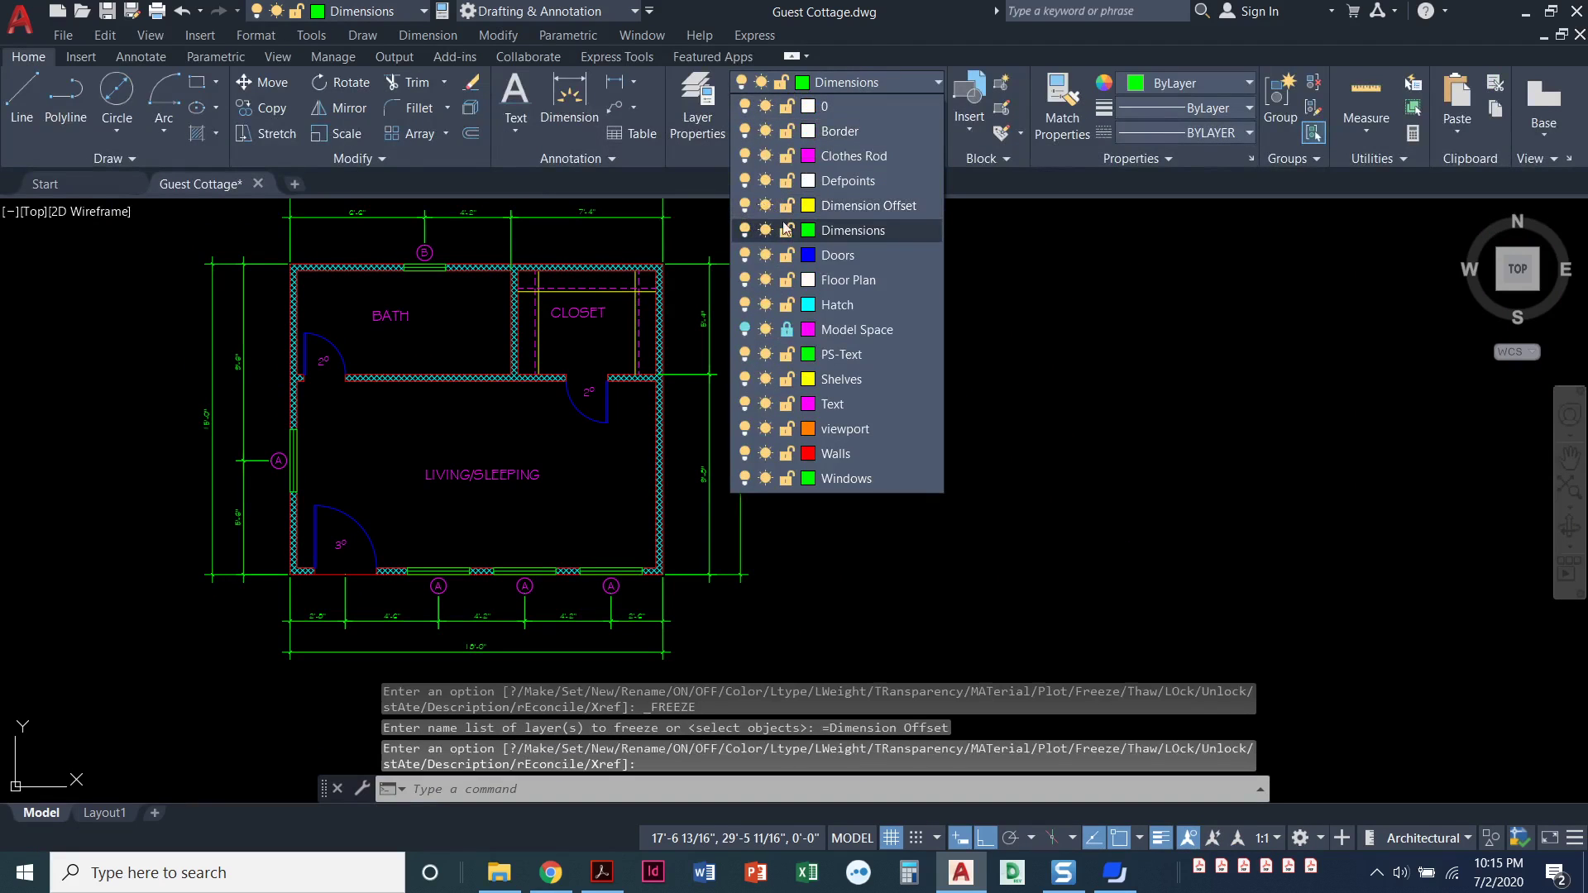
{"action": "left_click", "coordinate": [1049, 313]}
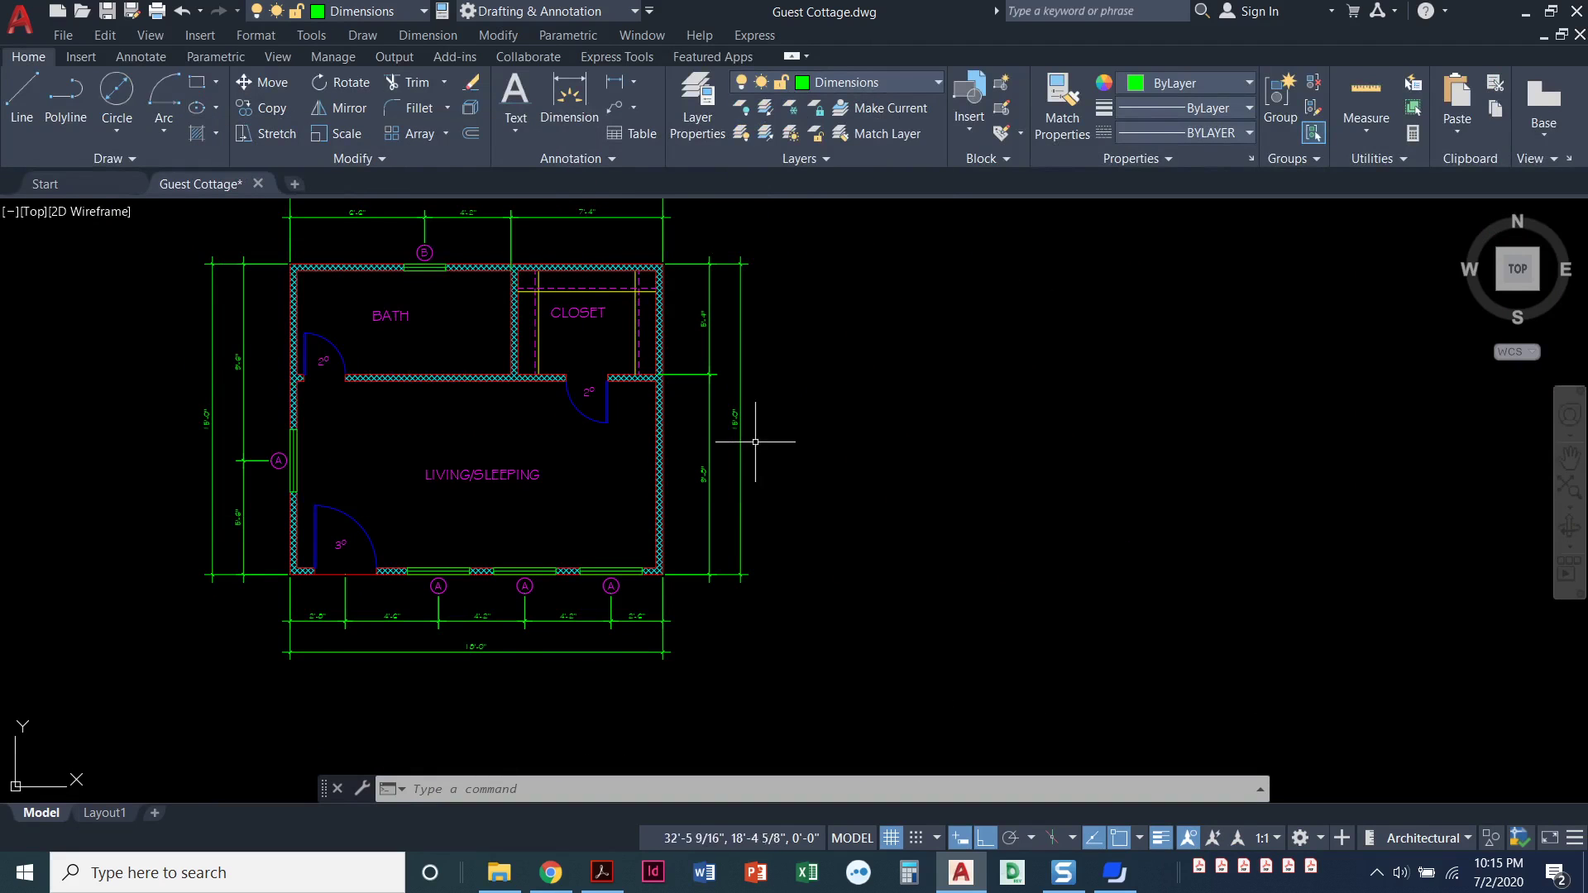
Step: Place a 1'-0" linear dimension from the closet shelf line to its right wall
{"action": "scroll", "coordinate": [755, 442], "scroll_direction": "up", "scroll_amount": 2}
{"action": "scroll", "coordinate": [607, 366], "scroll_direction": "up", "scroll_amount": 1}
{"action": "middle_click_drag", "start_coordinate": [578, 375], "coordinate": [784, 612]}
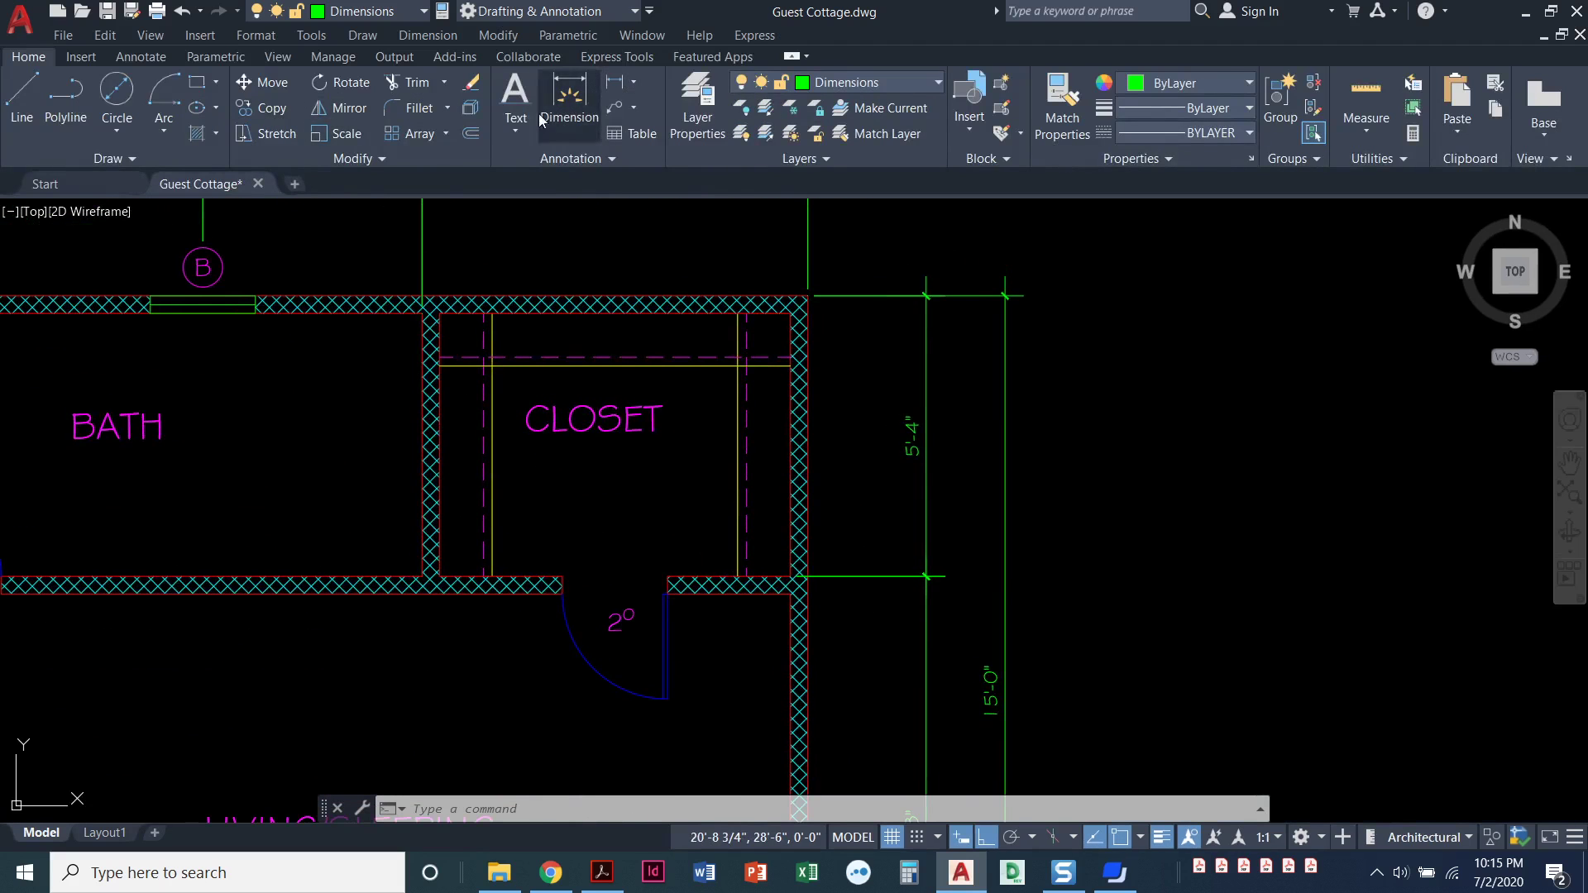
{"action": "left_click", "coordinate": [612, 85]}
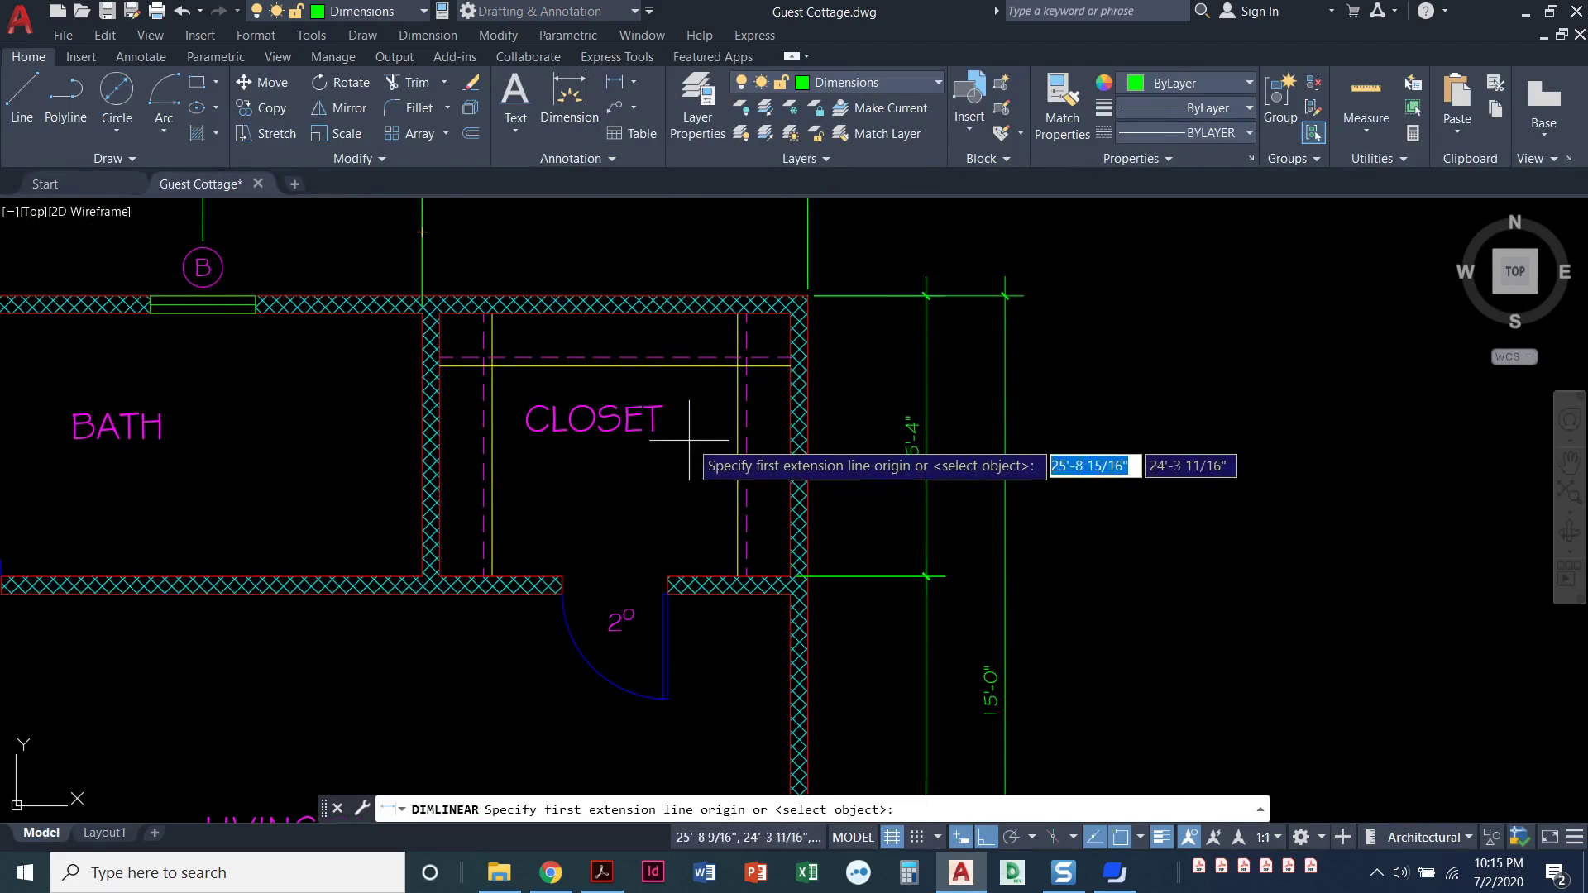
{"action": "scroll", "coordinate": [693, 438], "scroll_direction": "up", "scroll_amount": 2}
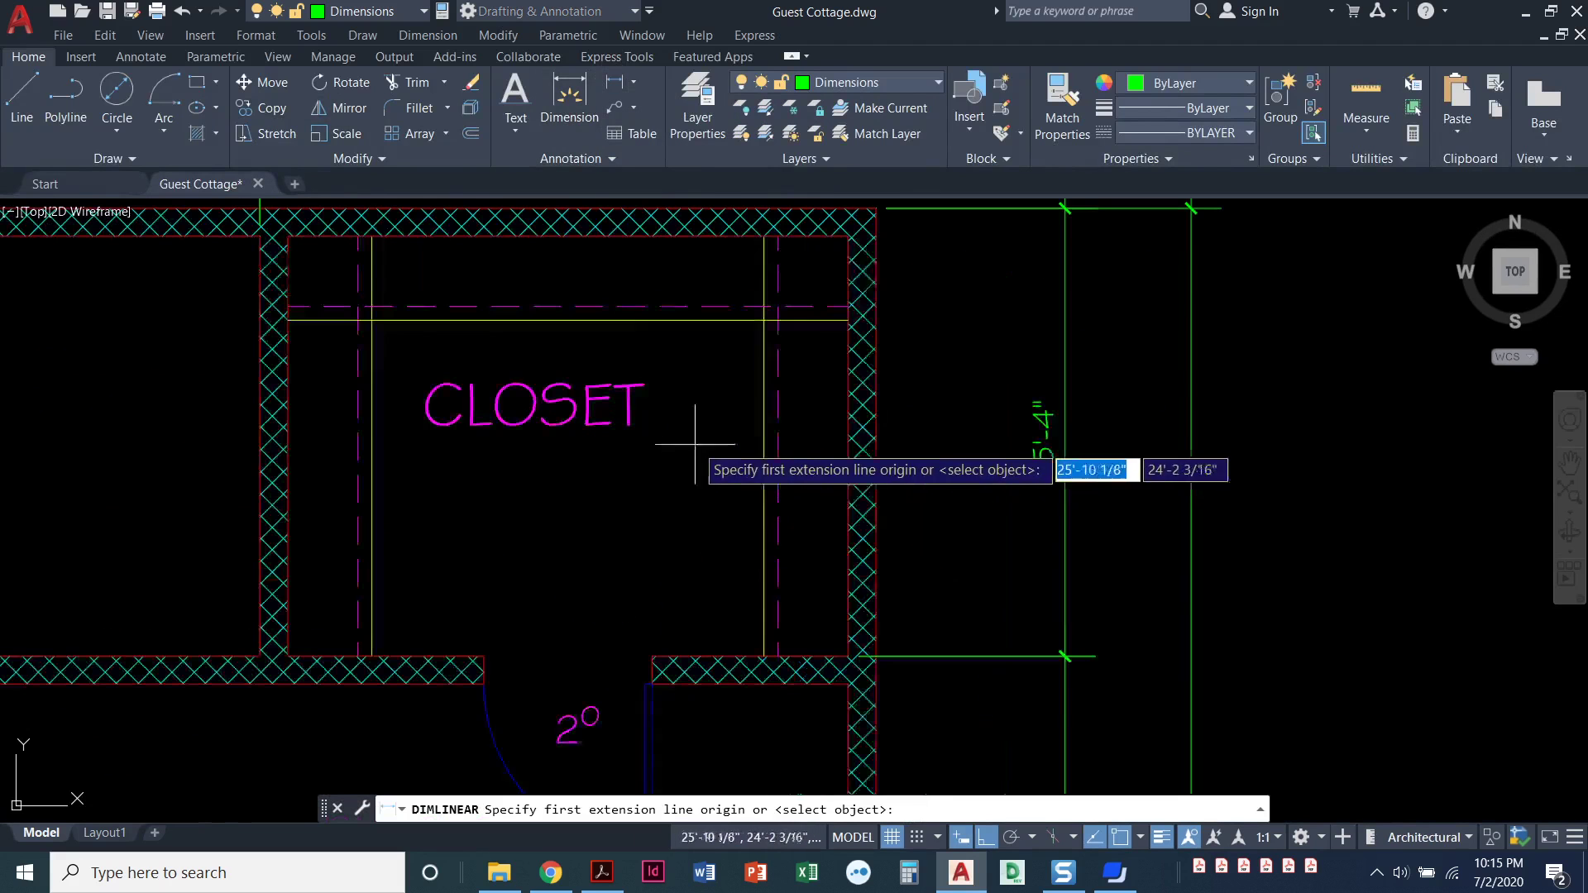
{"action": "left_click", "coordinate": [761, 457]}
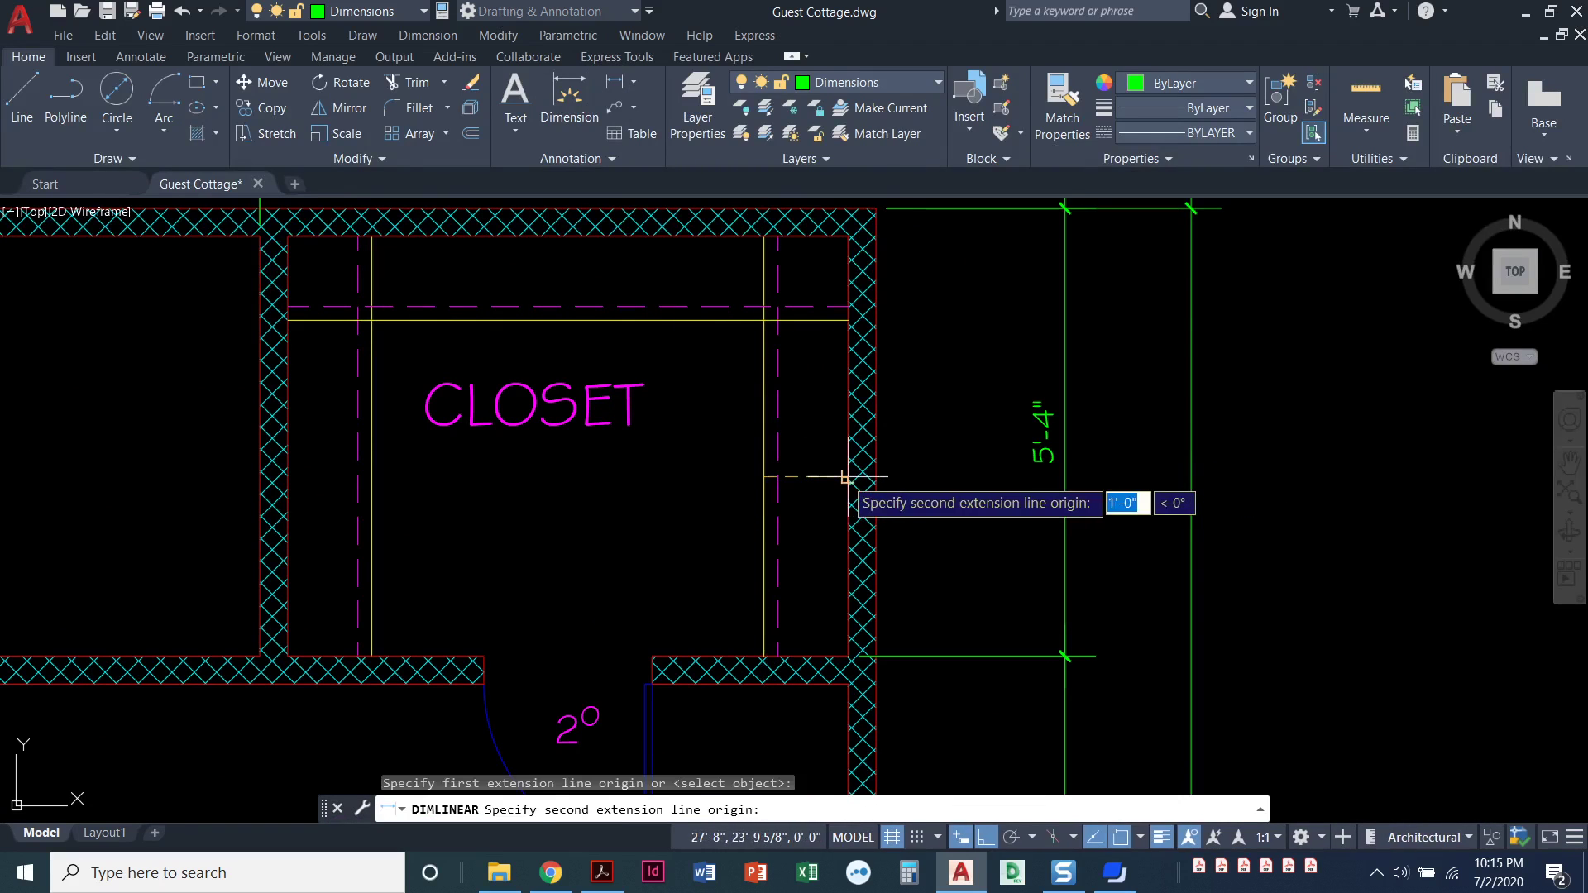
{"action": "left_click", "coordinate": [845, 477]}
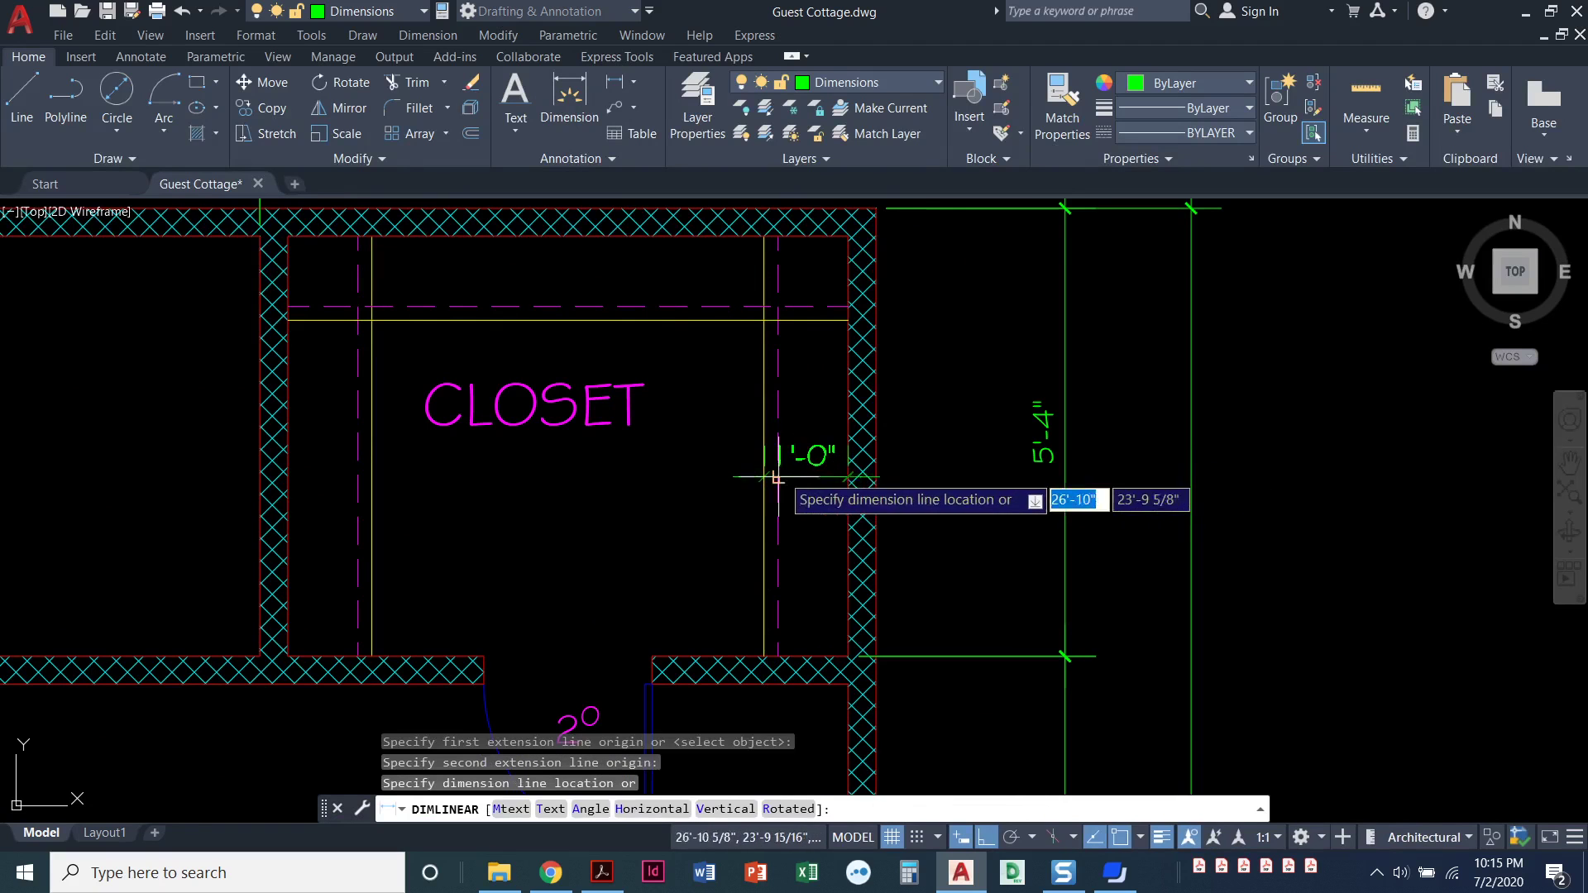
{"action": "left_click", "coordinate": [808, 473]}
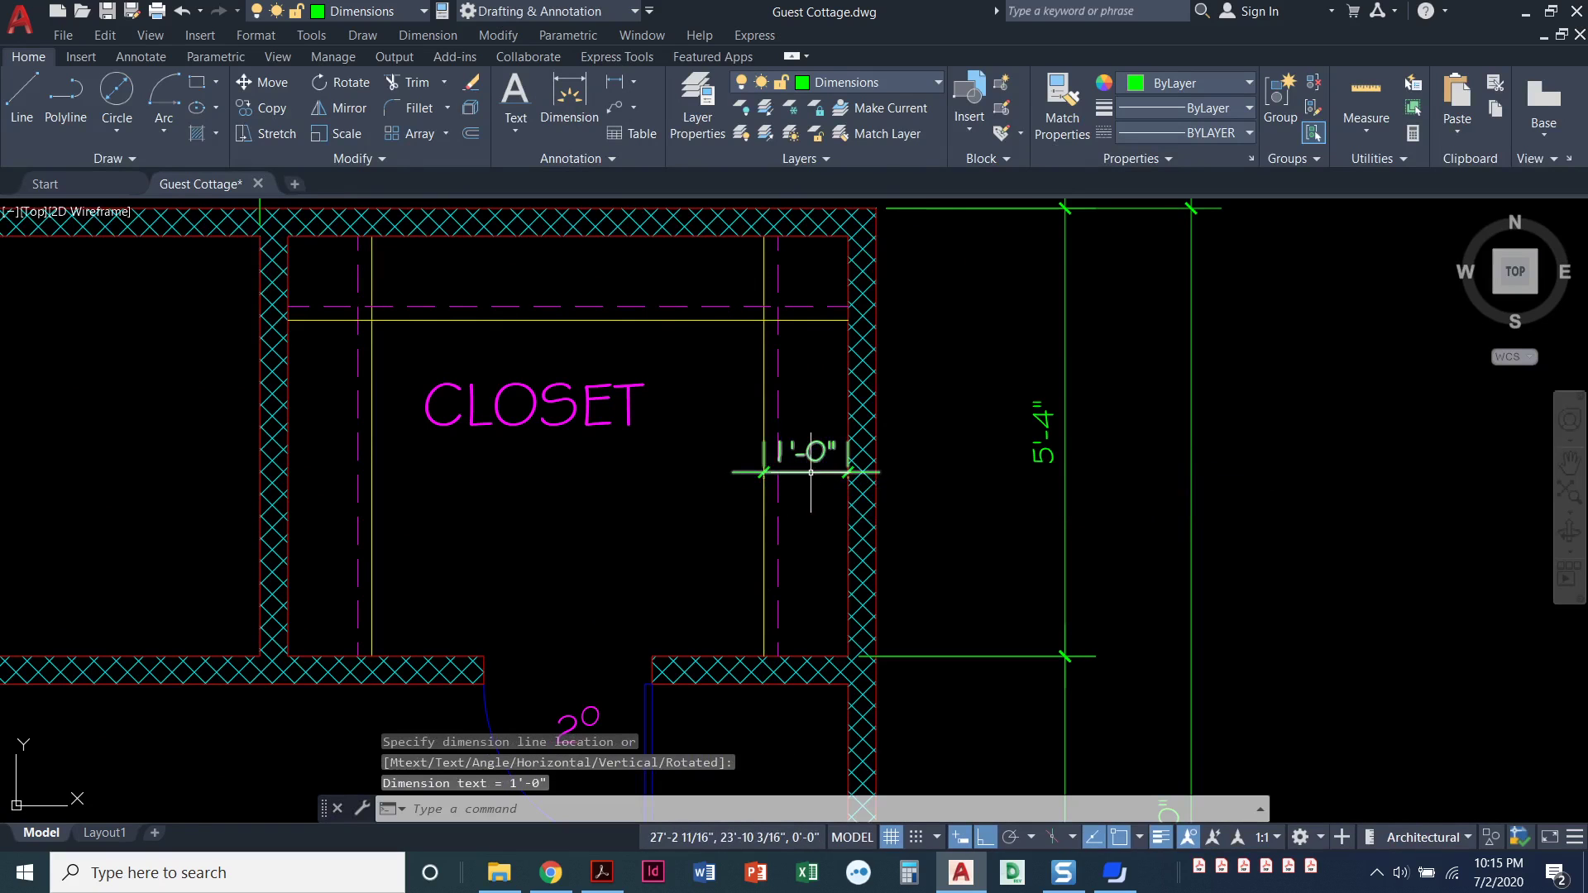
Step: Move the closet's 1'-0" dimension up to sit just below the CLOSET label
{"action": "key", "text": "Escape"}
{"action": "key", "text": "Escape"}
{"action": "scroll", "coordinate": [813, 457], "scroll_direction": "up", "scroll_amount": 2}
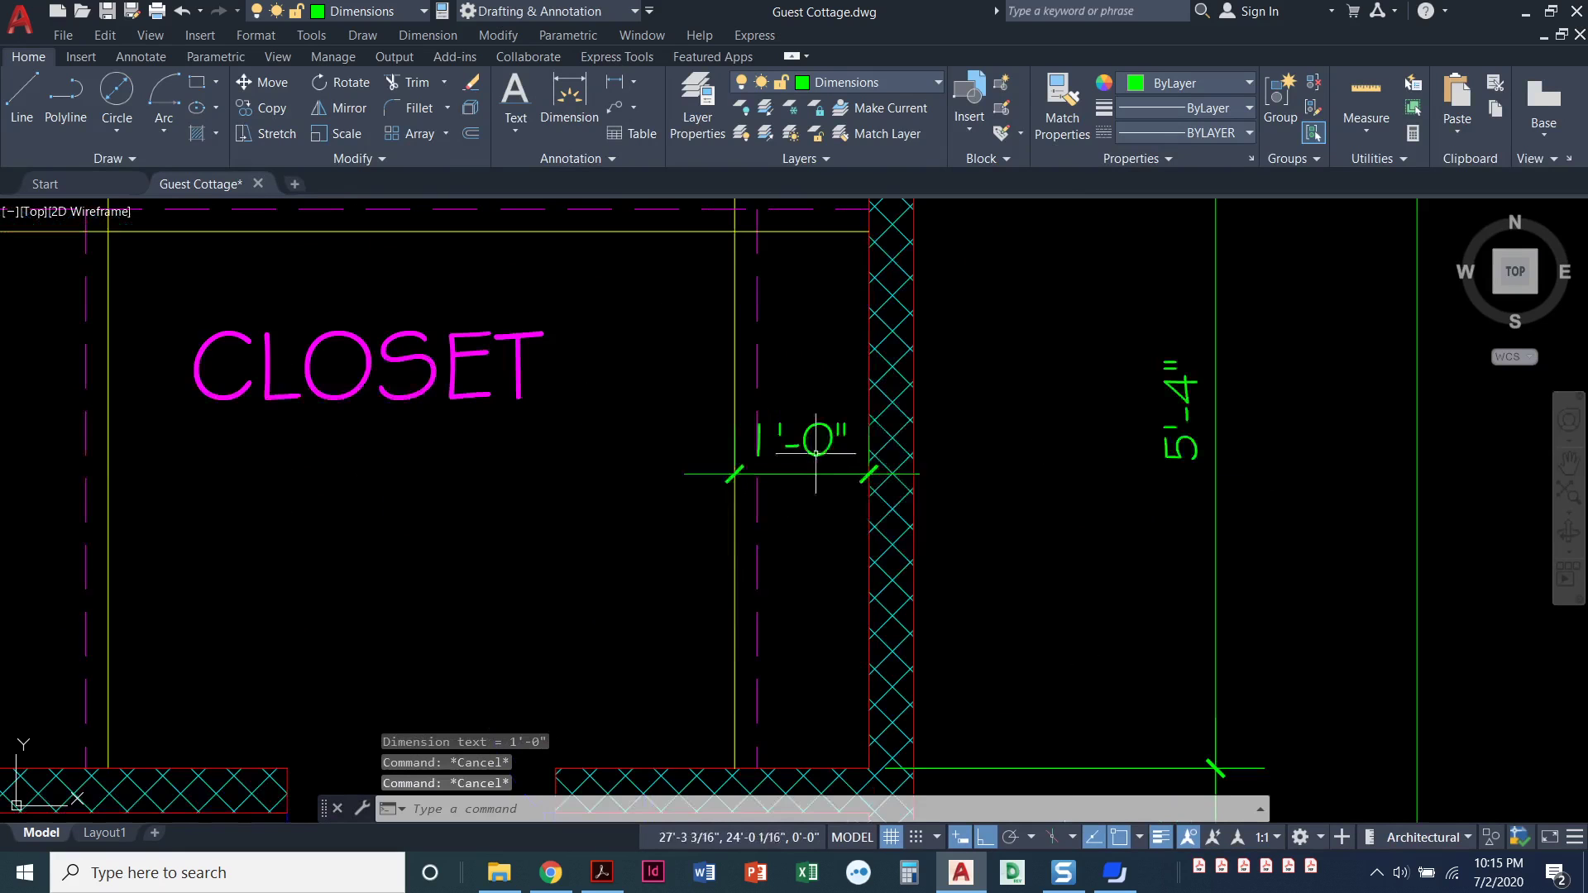
{"action": "left_click", "coordinate": [817, 453]}
{"action": "scroll", "coordinate": [788, 461], "scroll_direction": "up", "scroll_amount": 4}
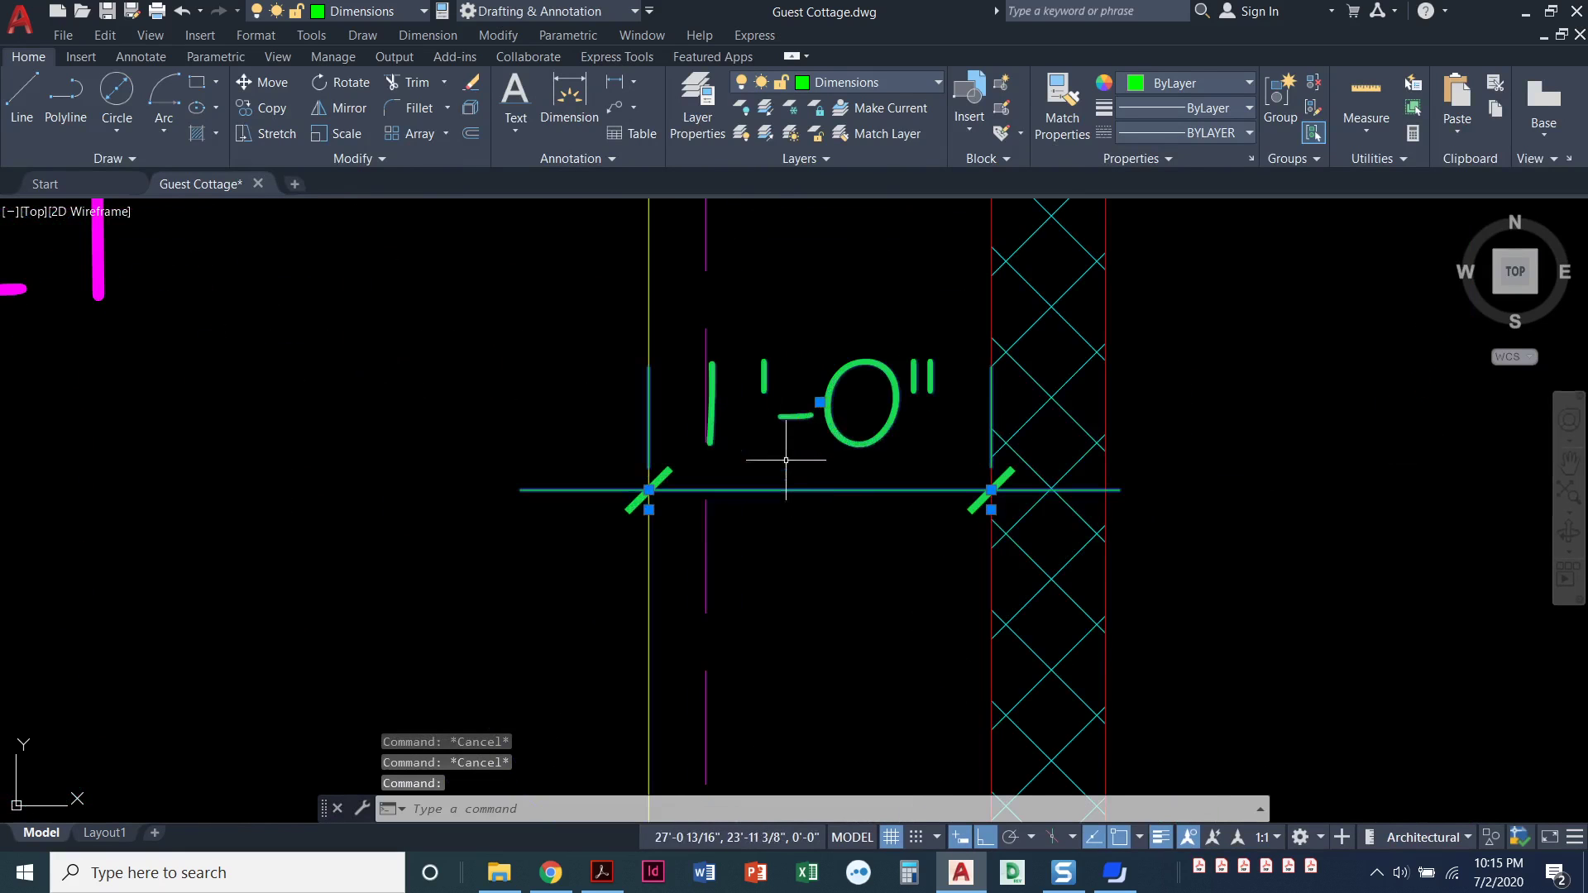
{"action": "left_click", "coordinate": [819, 403]}
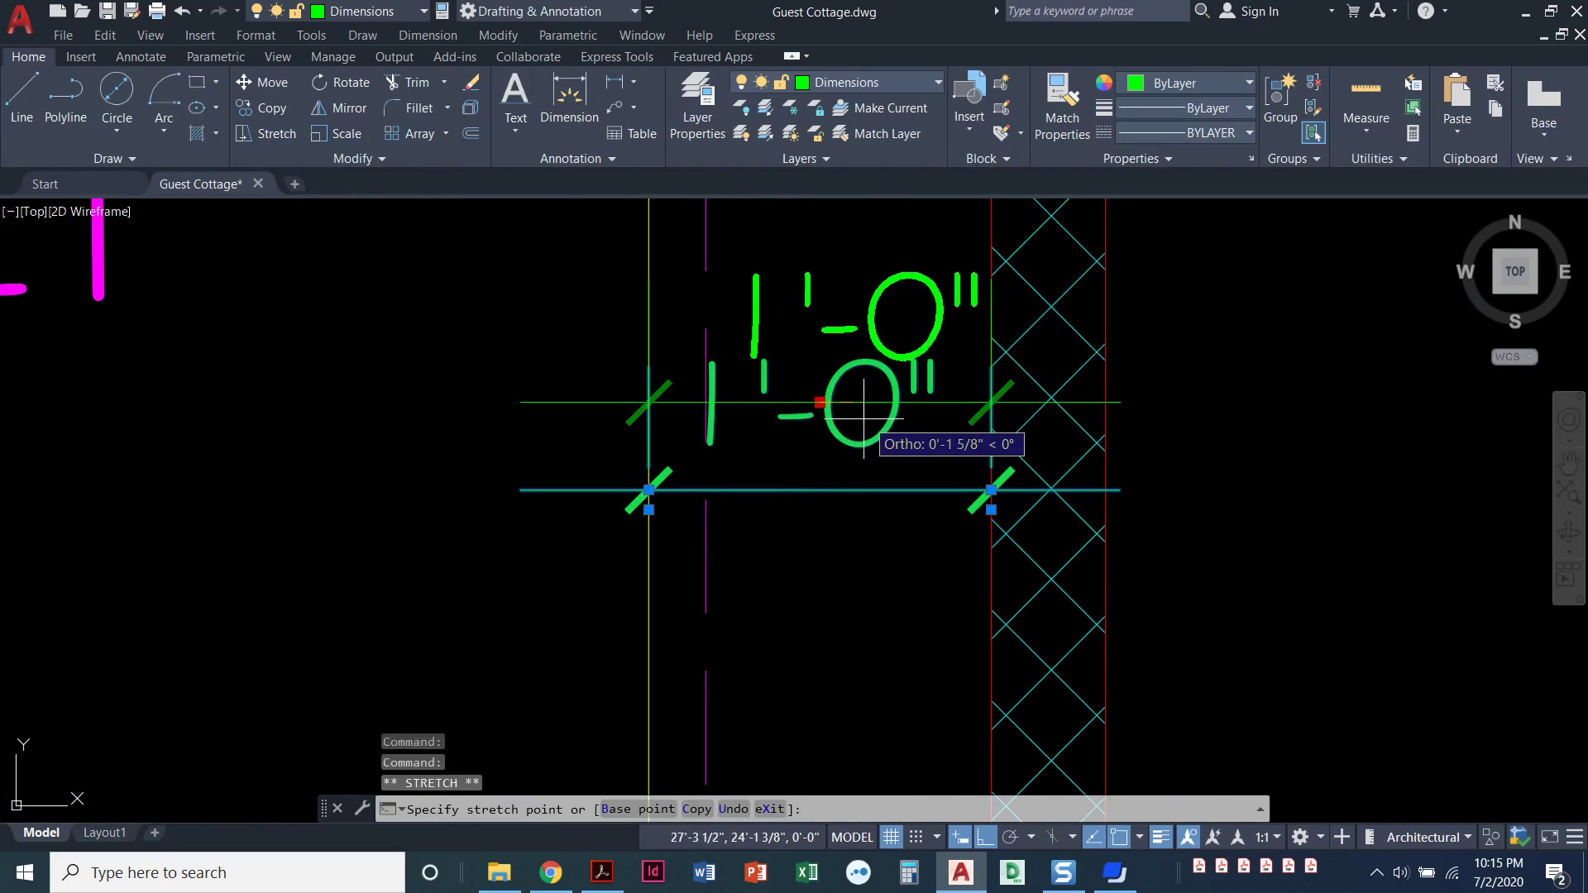
{"action": "left_click", "coordinate": [865, 419]}
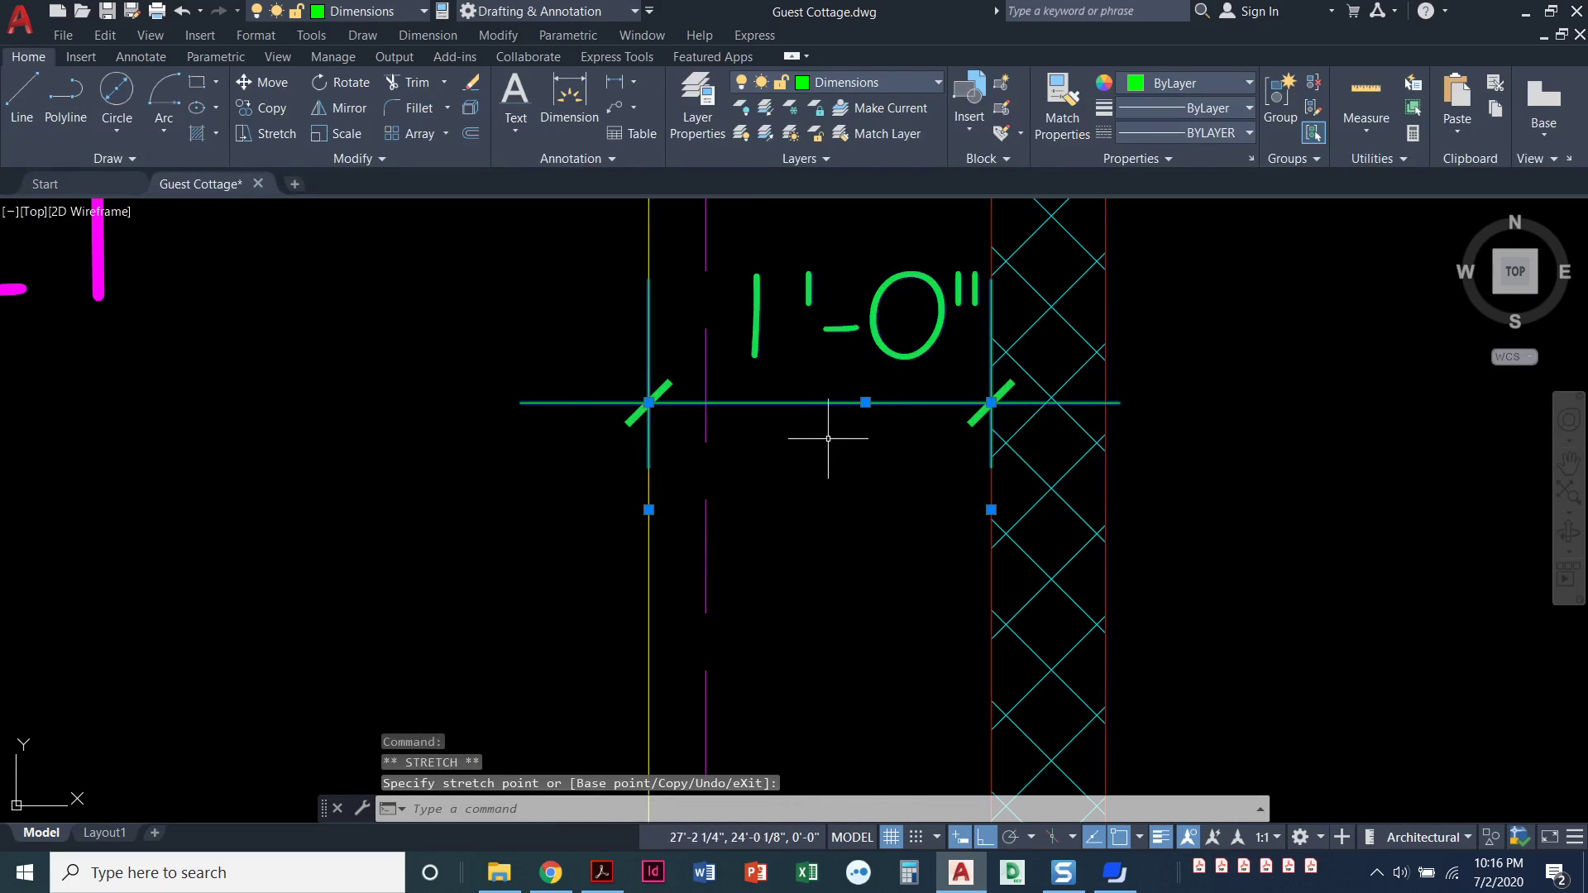
{"action": "scroll", "coordinate": [496, 437], "scroll_direction": "down", "scroll_amount": 4}
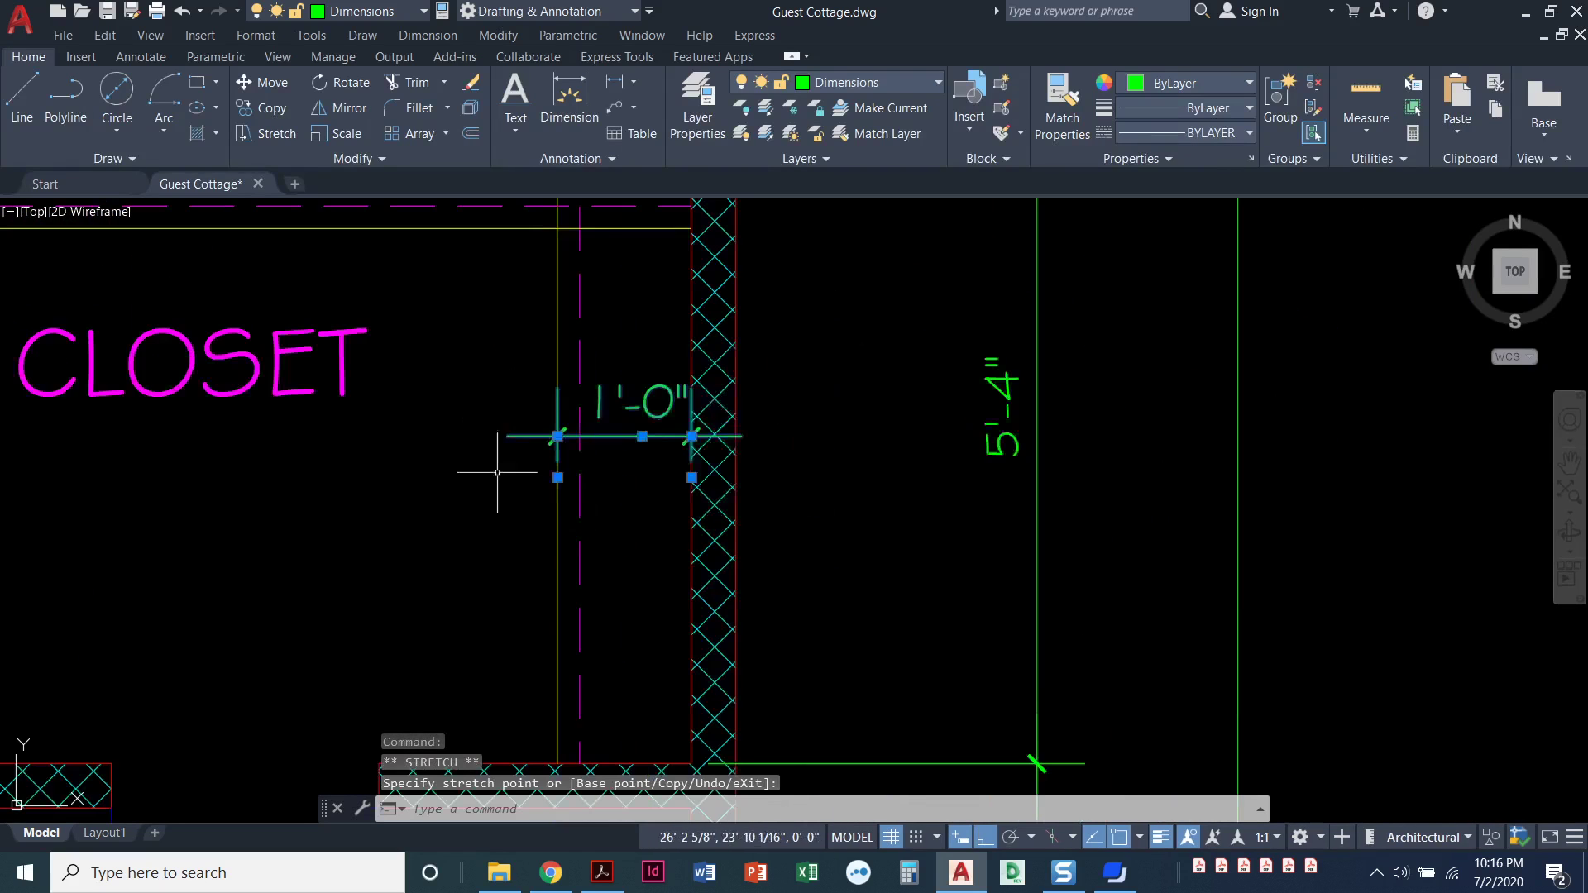
{"action": "key", "text": "Escape"}
{"action": "scroll", "coordinate": [525, 509], "scroll_direction": "down", "scroll_amount": 3}
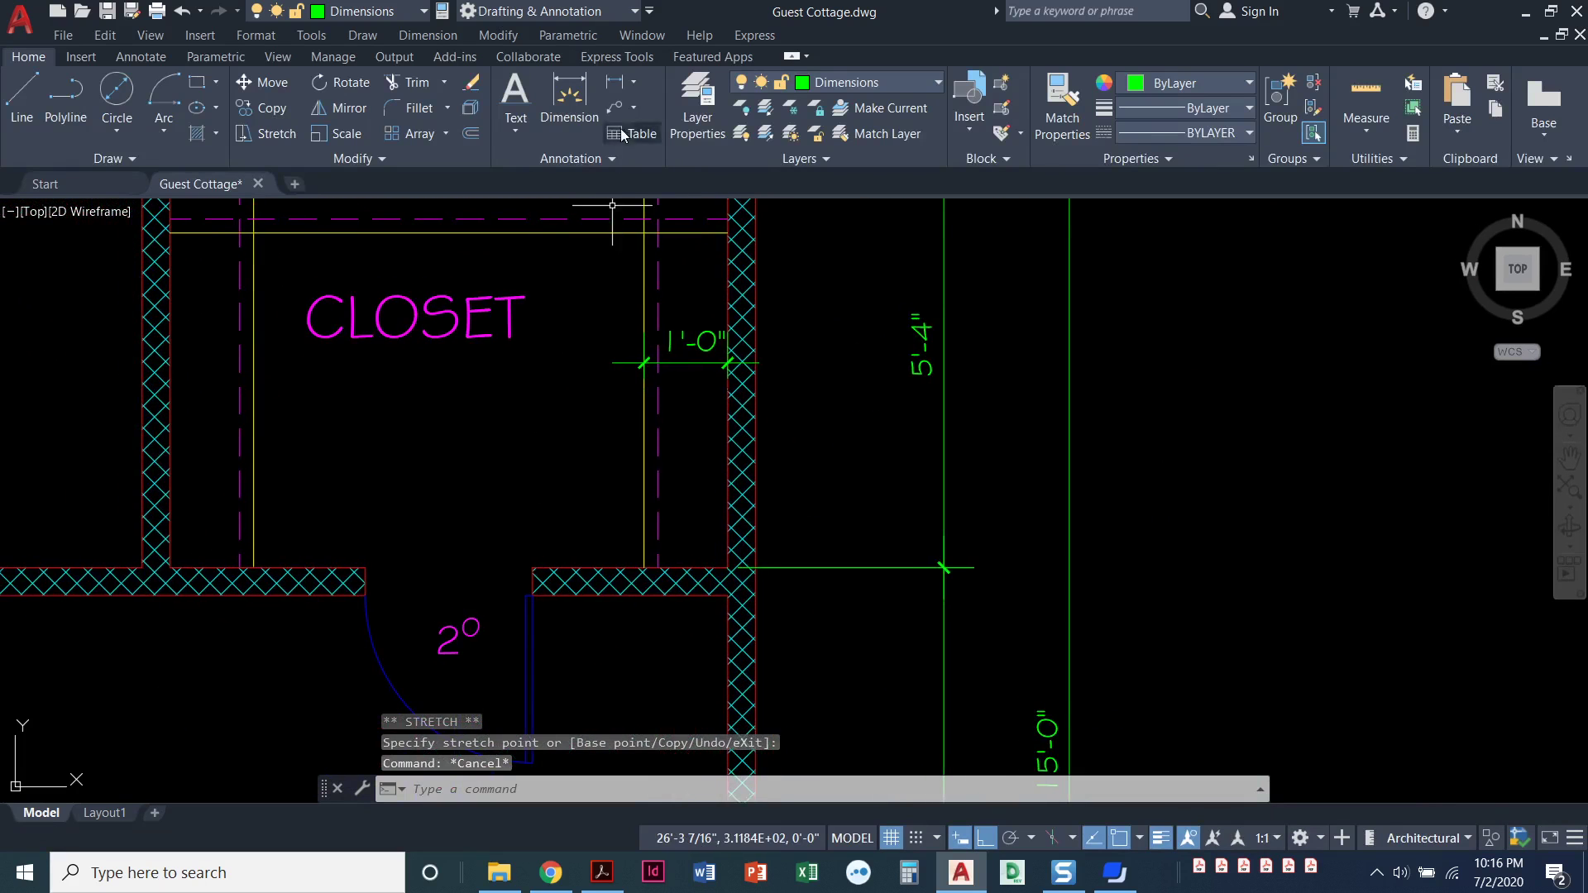
Step: Dimension 3'-4" from the closet's right wall to the door opening's midpoint, using Mid Between 2 Points
{"action": "left_click", "coordinate": [578, 96]}
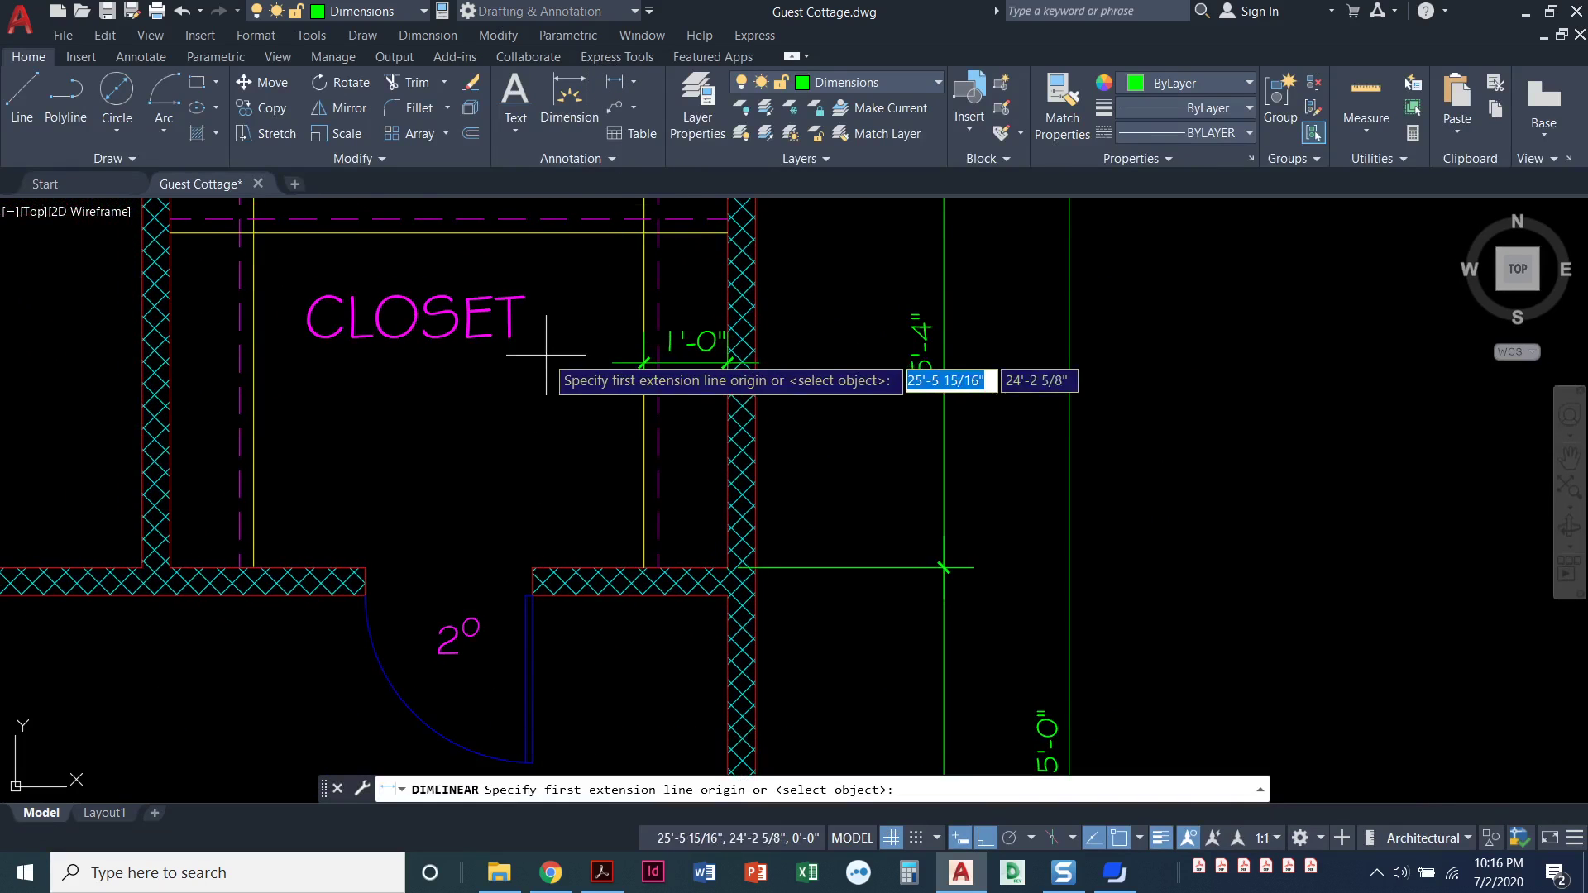
{"action": "left_click", "coordinate": [728, 567]}
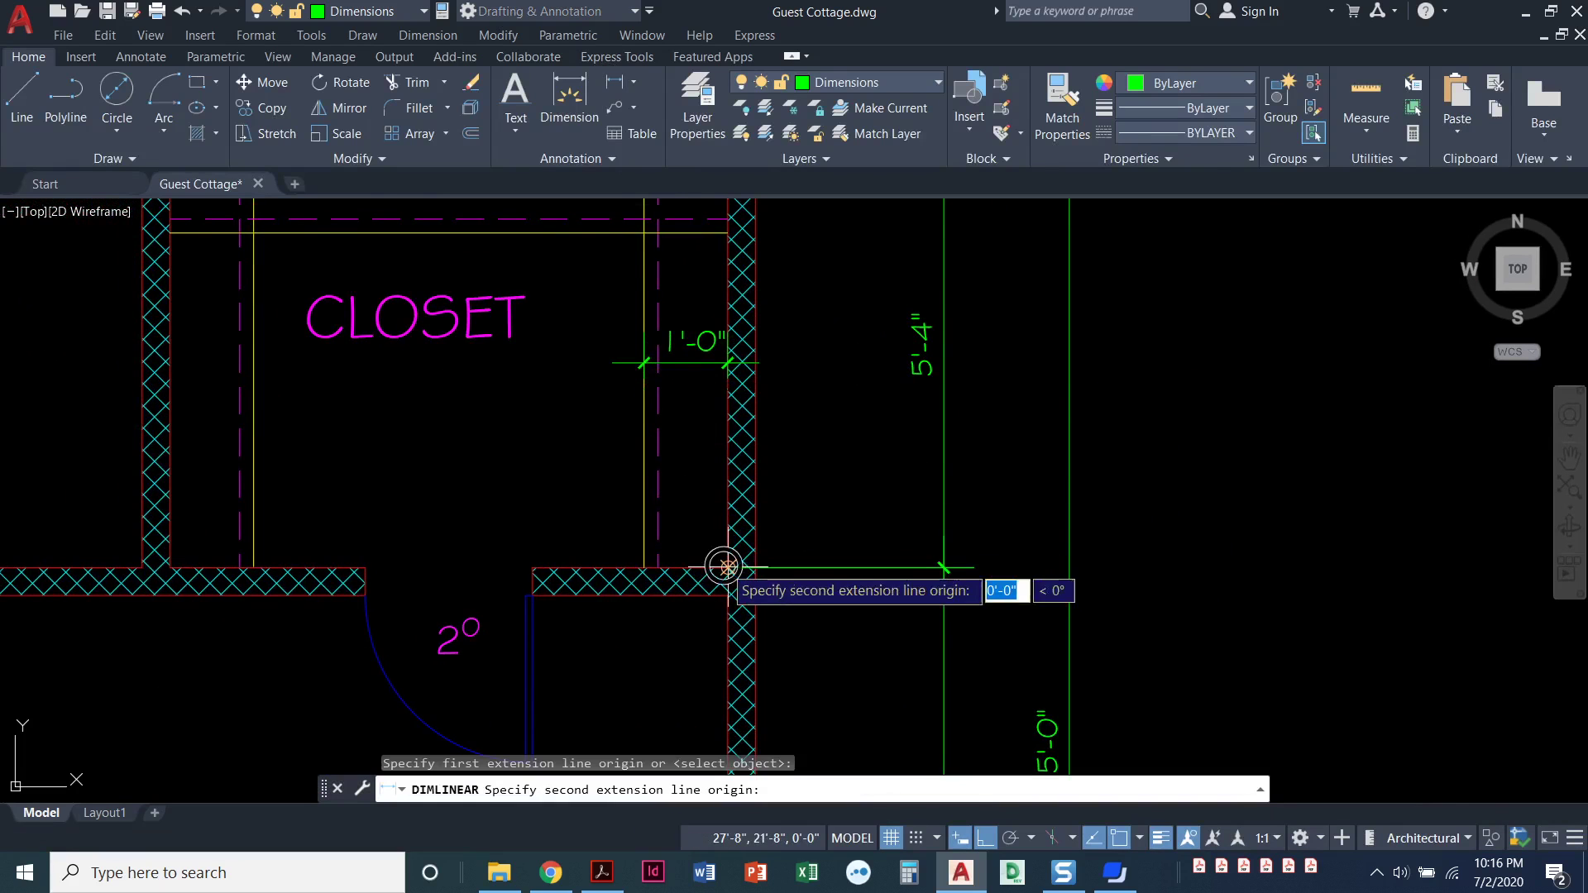
{"action": "right_click", "coordinate": [514, 500], "text": "shift"}
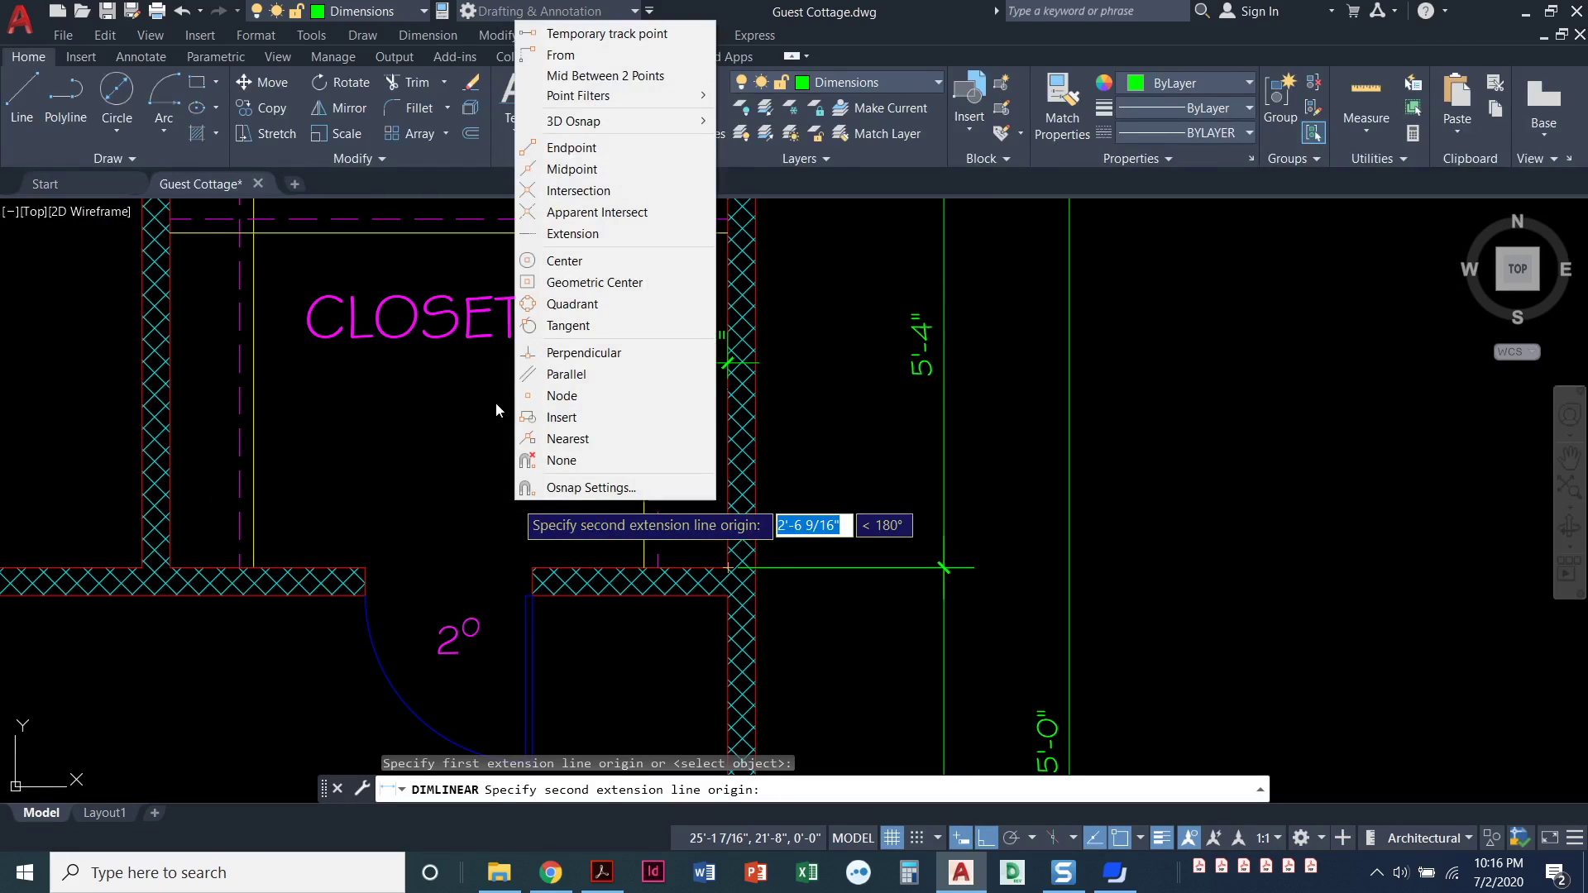
{"action": "left_click", "coordinate": [628, 79]}
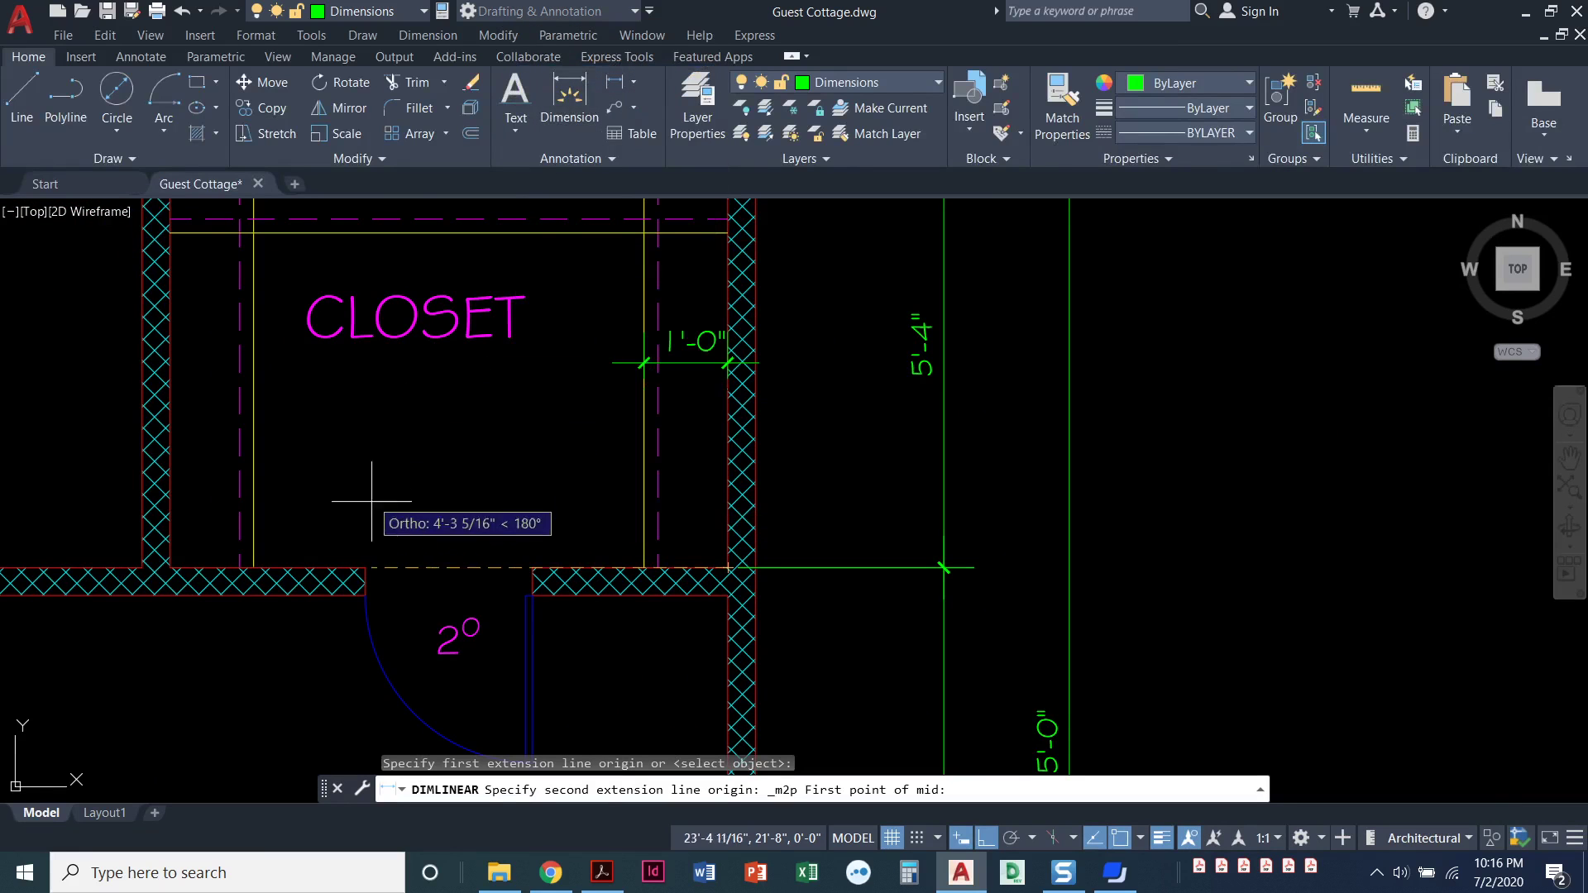
{"action": "left_click", "coordinate": [365, 566]}
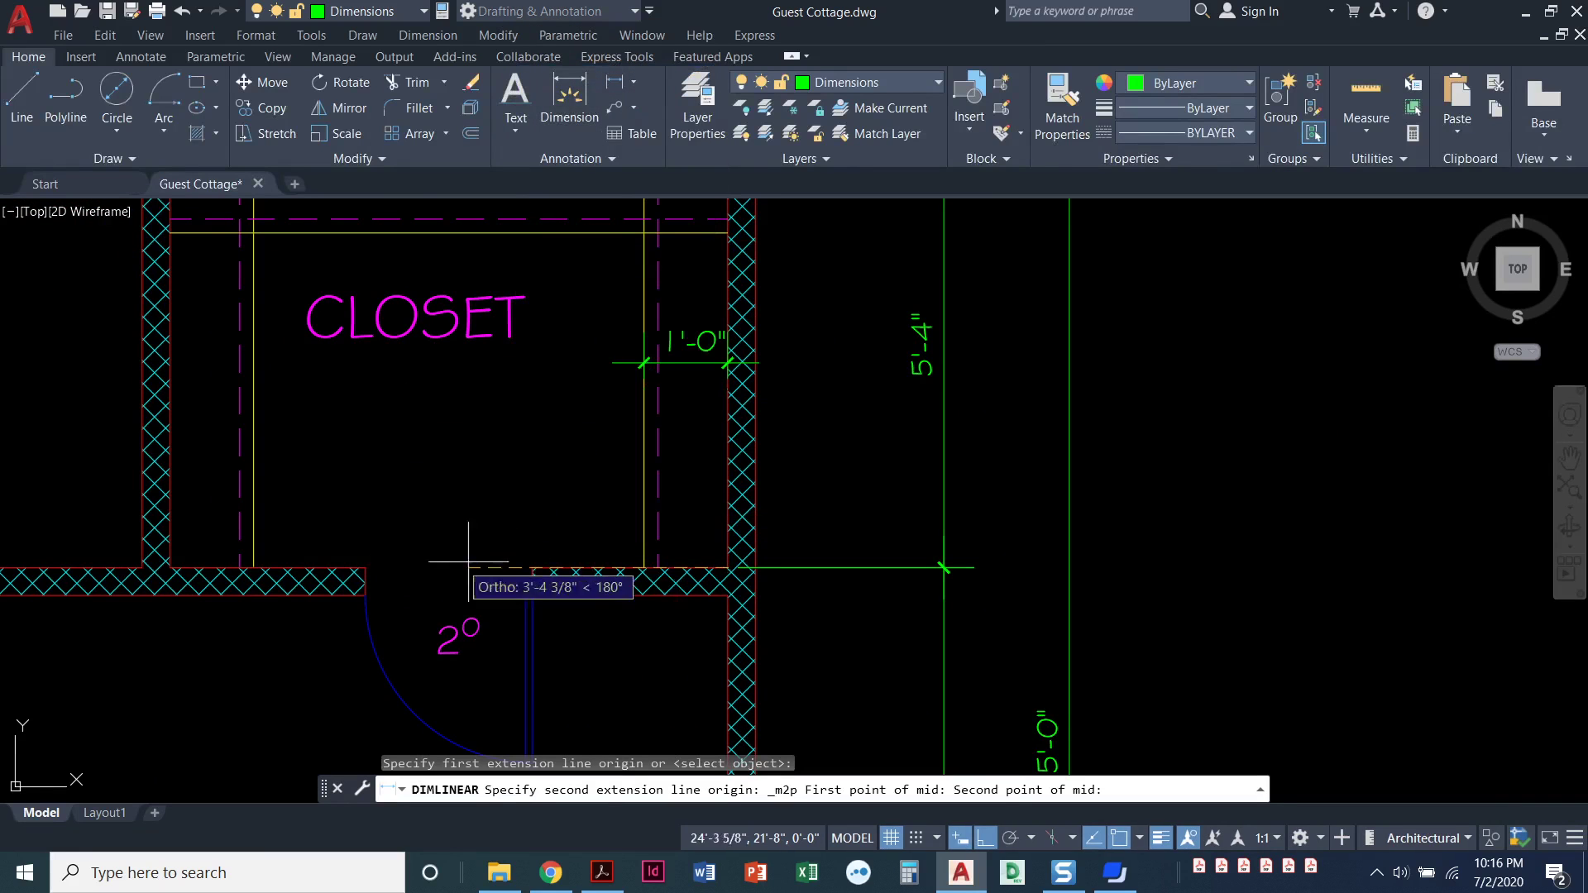
{"action": "left_click", "coordinate": [530, 568]}
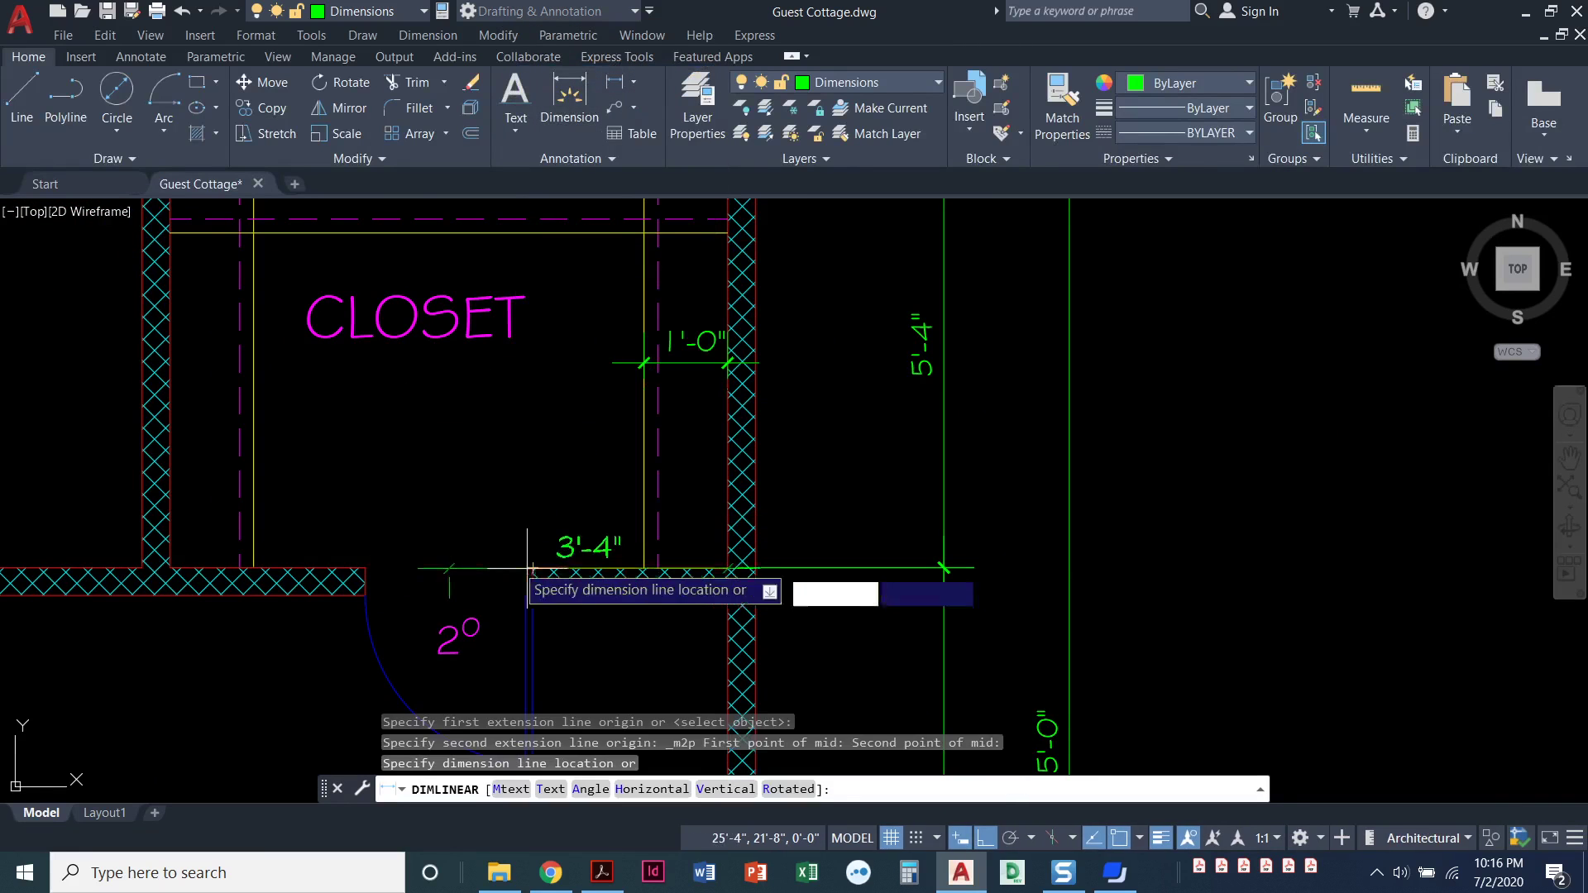
{"action": "left_click", "coordinate": [512, 480]}
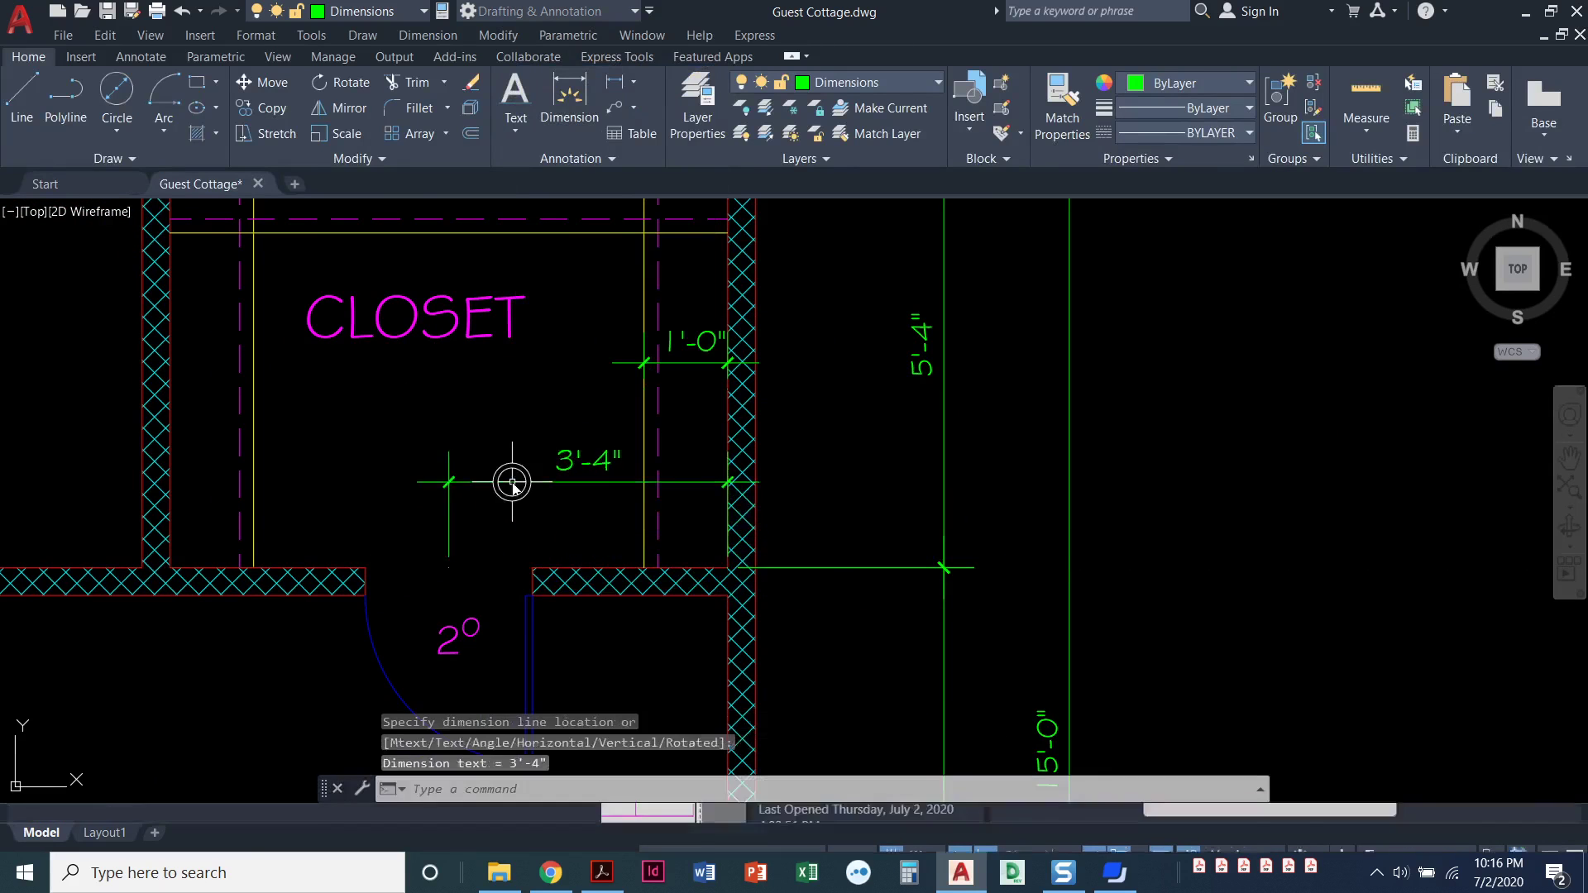
{"action": "scroll", "coordinate": [499, 525], "scroll_direction": "down", "scroll_amount": 4}
Step: Show the whole cottage plan and save the drawing with Ctrl+S
{"action": "middle_click_drag", "start_coordinate": [502, 526], "coordinate": [584, 504]}
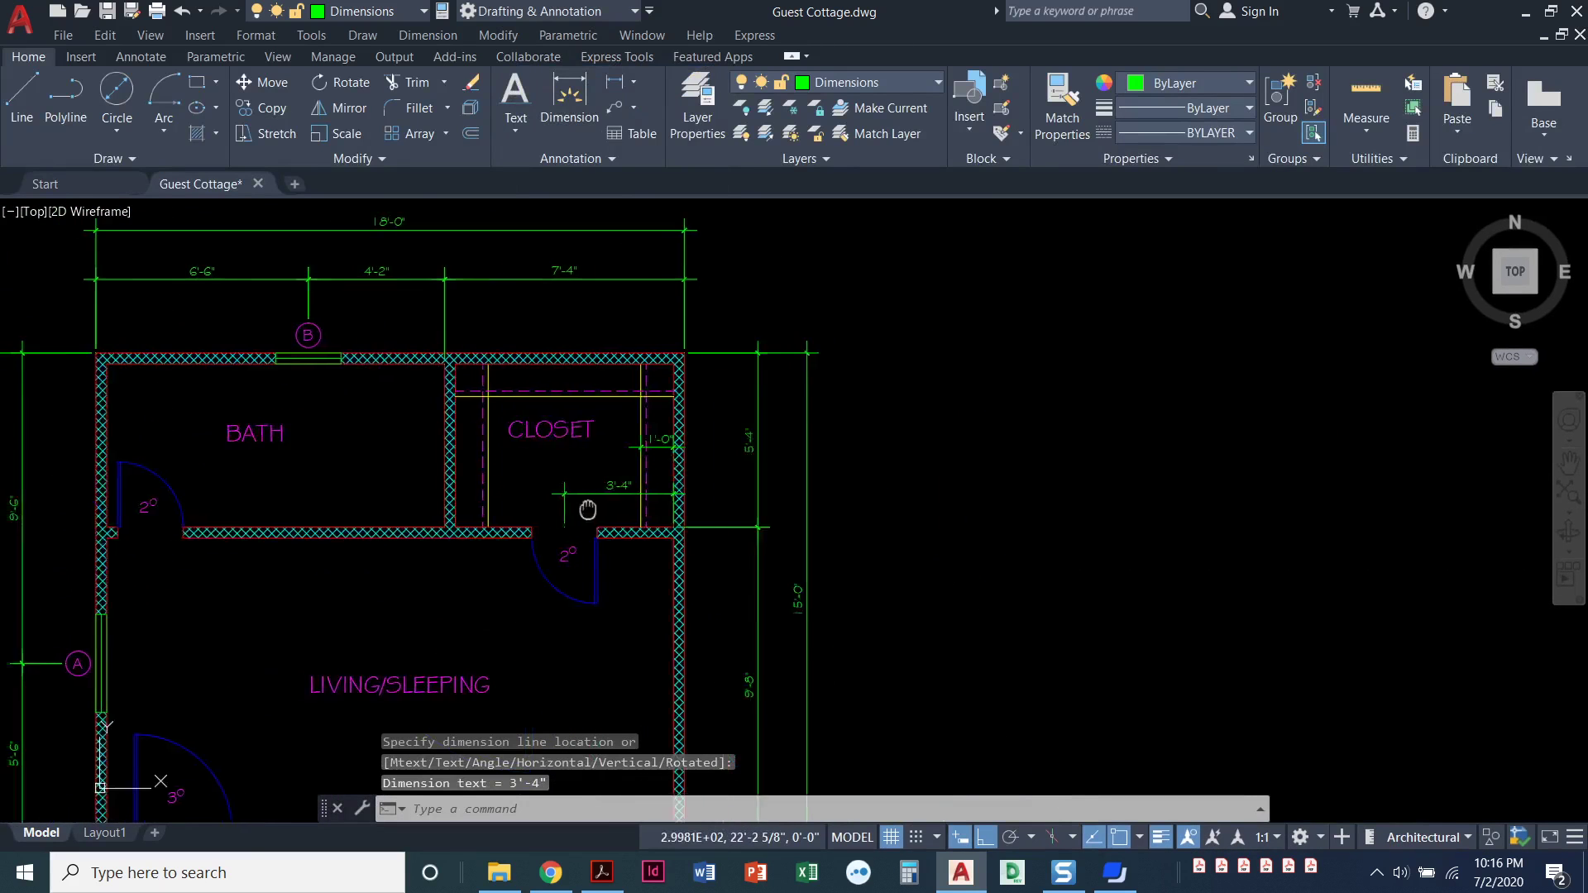
{"action": "scroll", "coordinate": [624, 509], "scroll_direction": "down", "scroll_amount": 3}
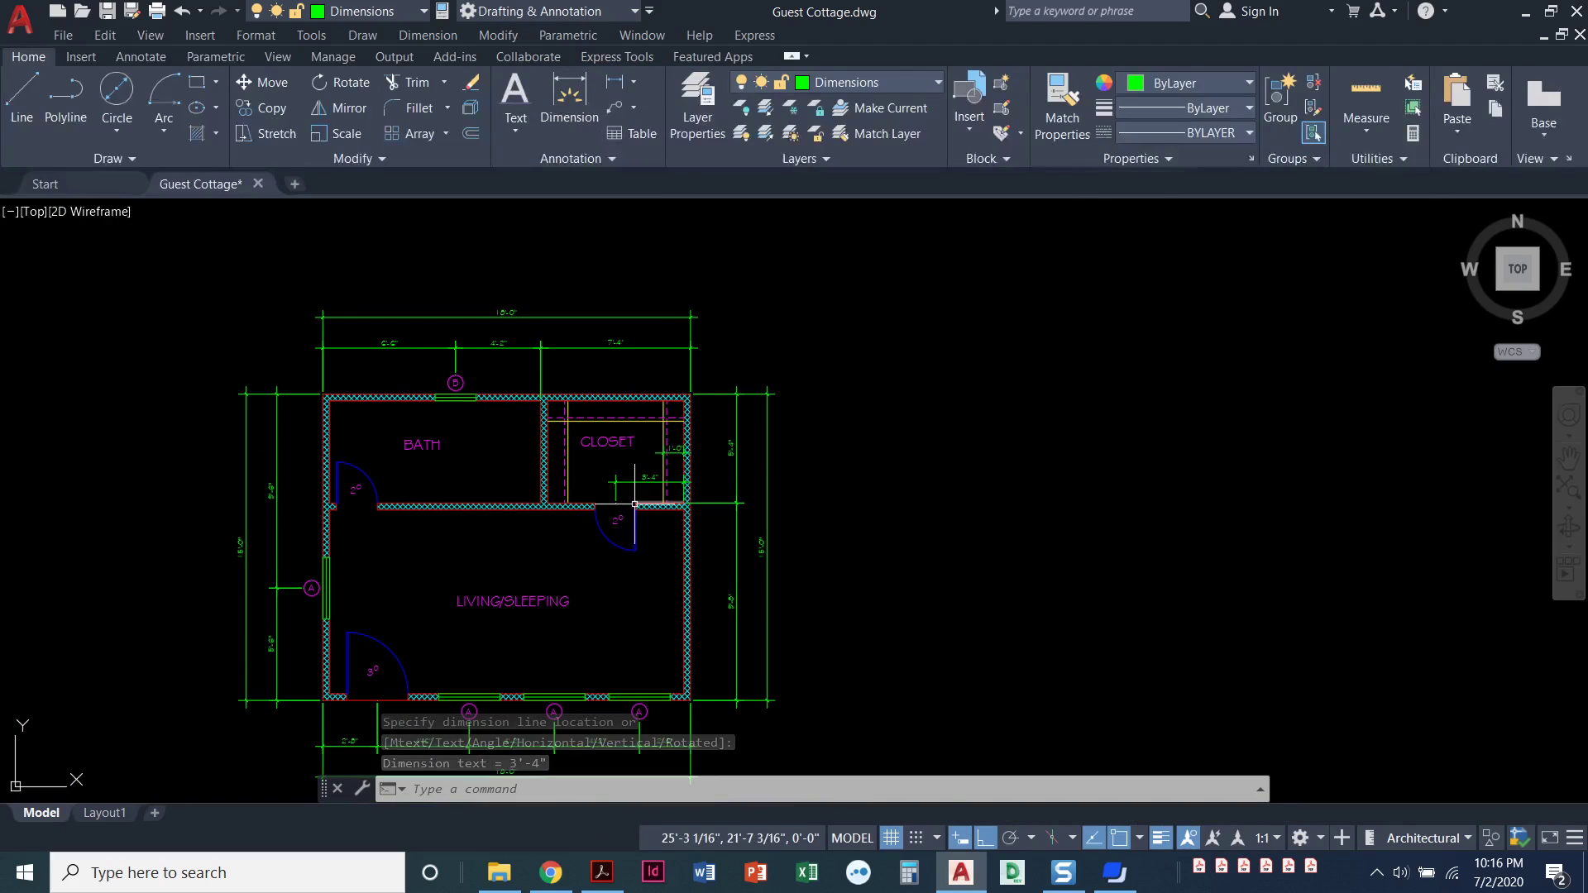
{"action": "middle_click_drag", "start_coordinate": [840, 471], "coordinate": [1021, 426]}
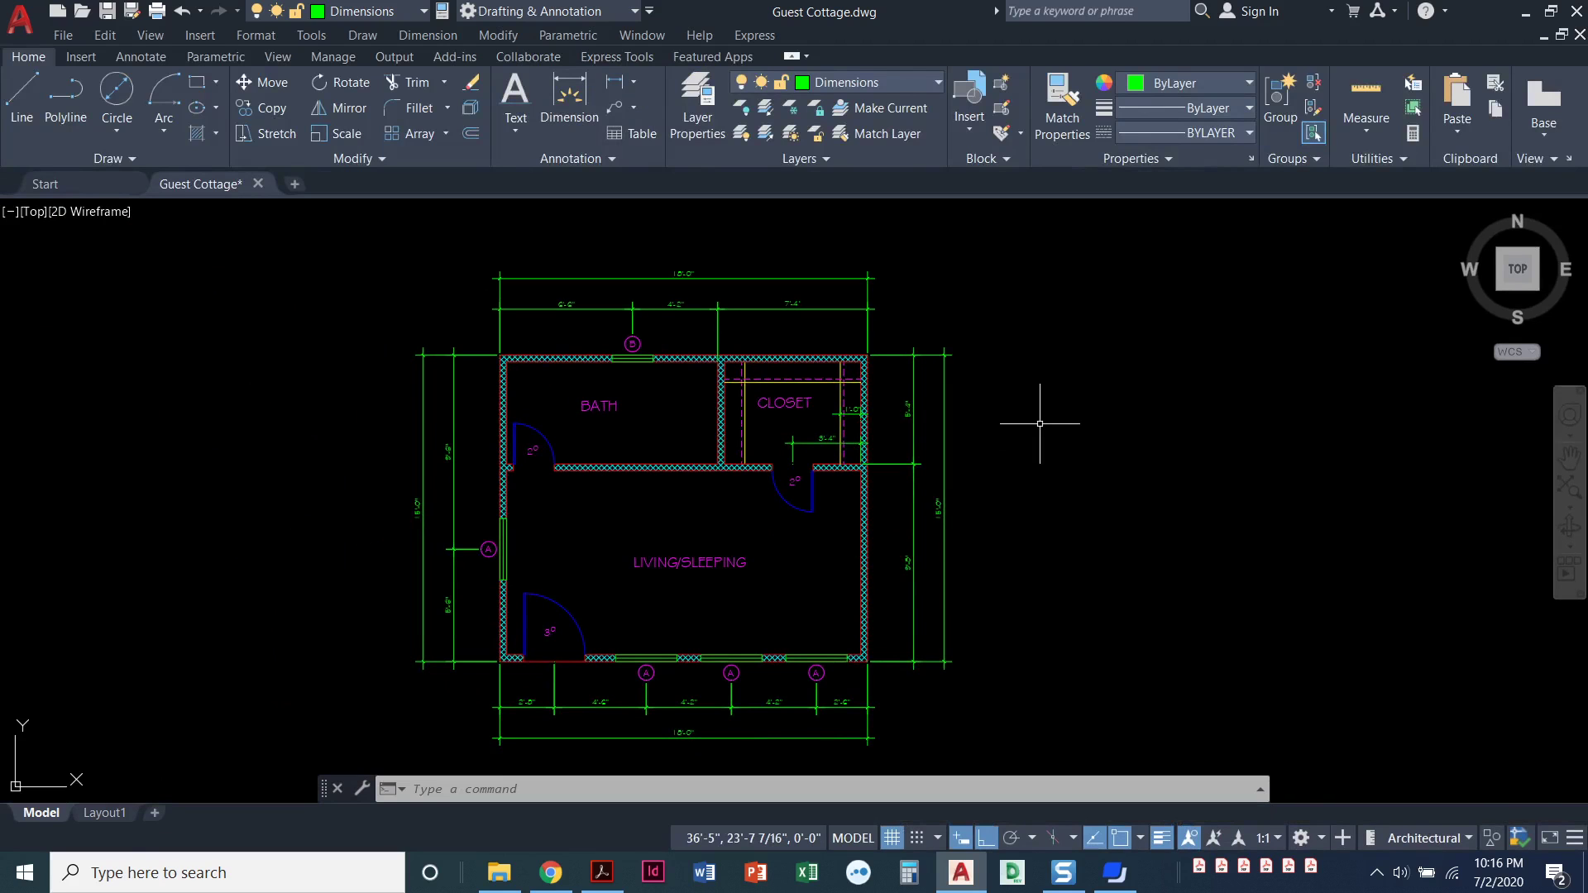
{"action": "key", "text": "ctrl+s"}
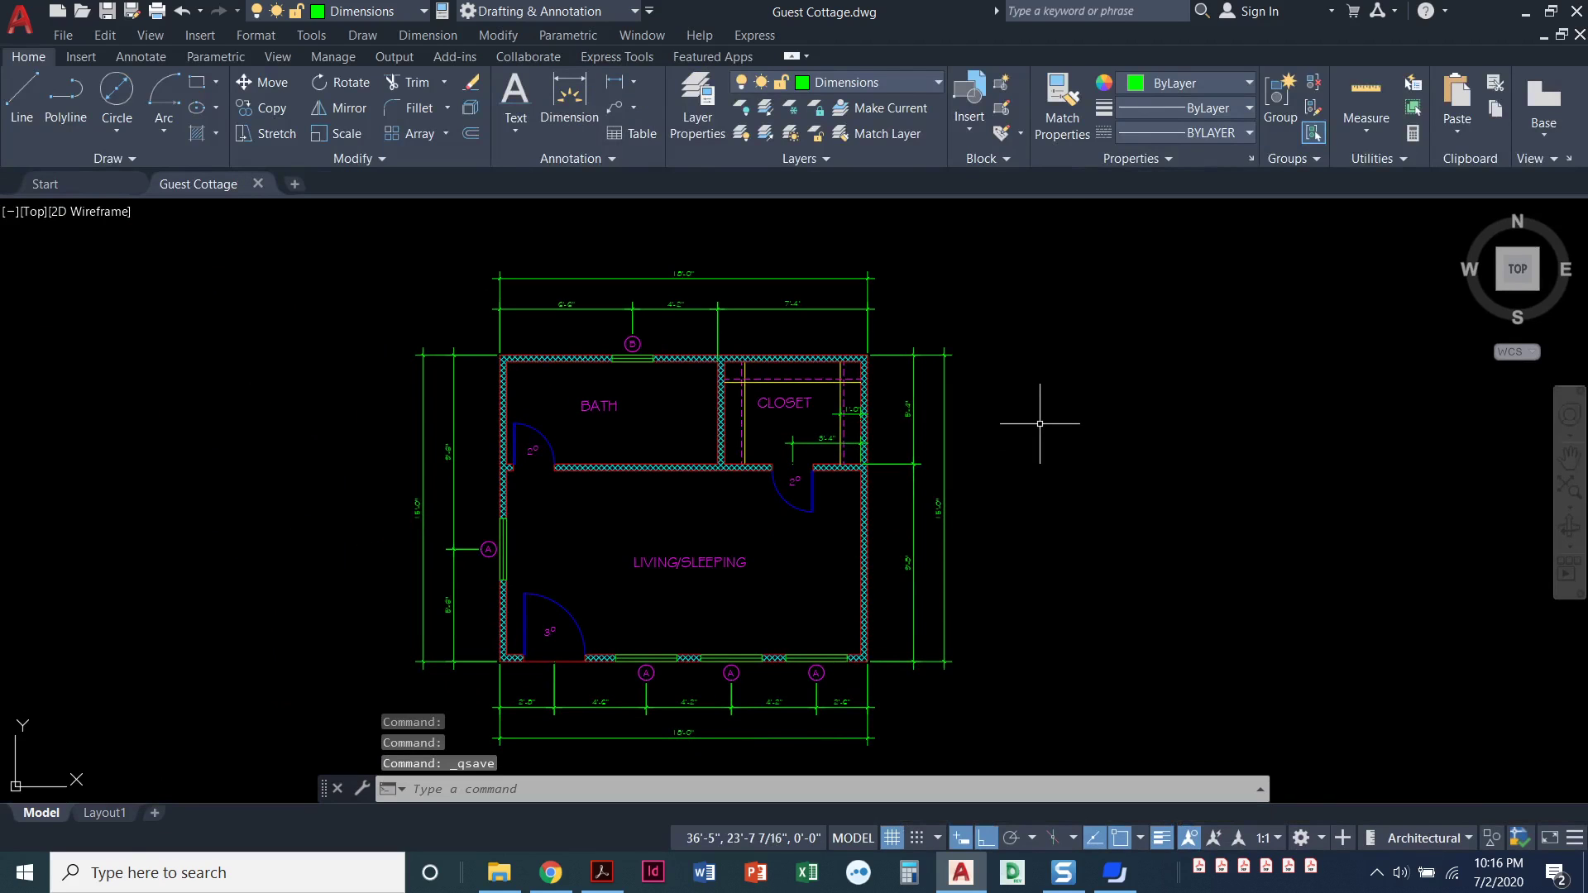